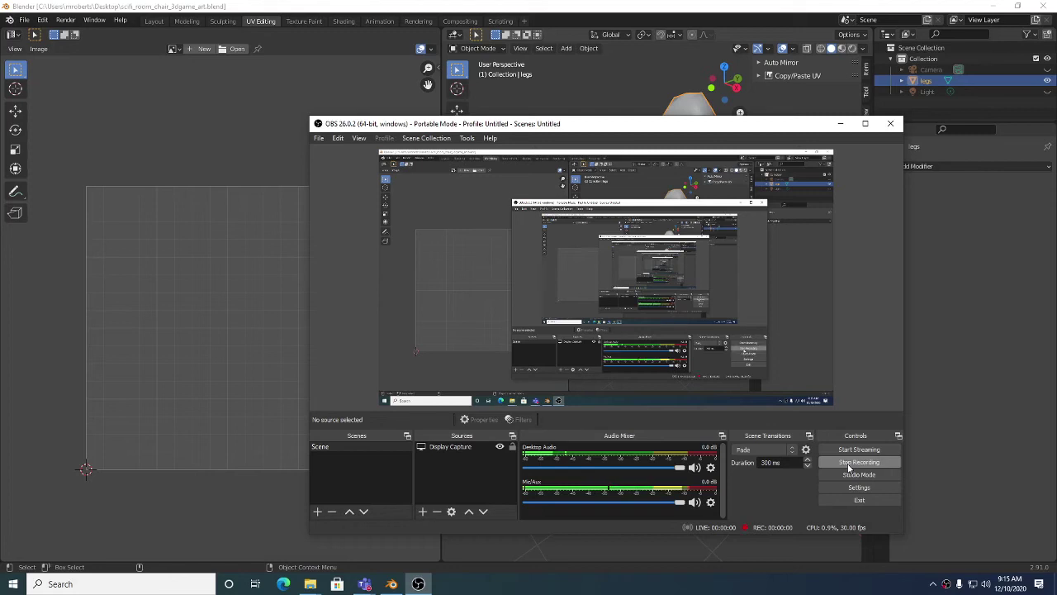
Switch to the Sculpting workspace and enable X-axis mirror symmetry for sculpting the chair.
{"action": "left_click", "coordinate": [848, 468]}
{"action": "middle_click_drag", "start_coordinate": [585, 199], "coordinate": [649, 193]}
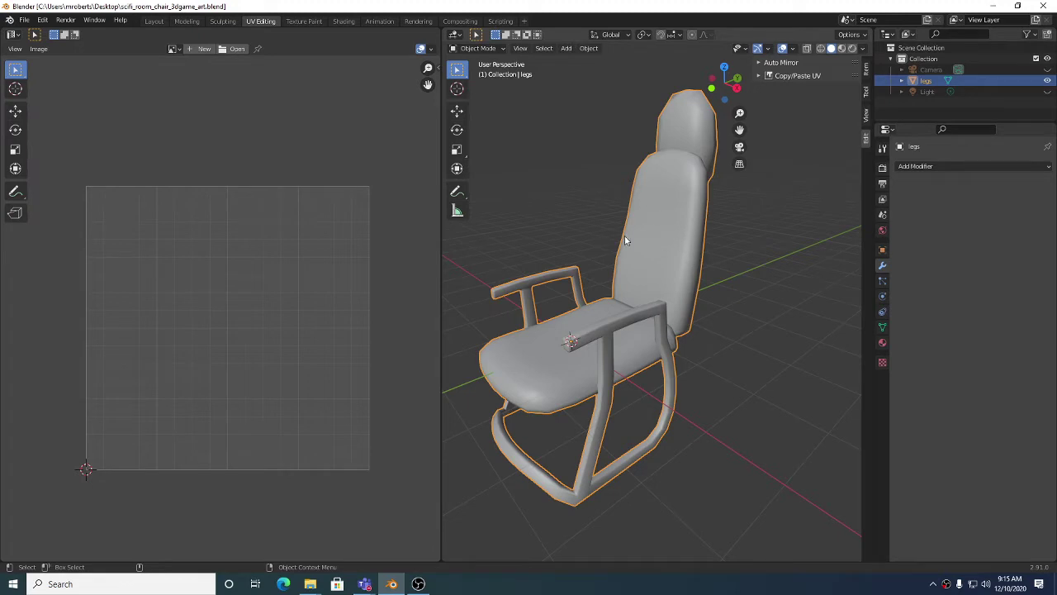
{"action": "left_click", "coordinate": [223, 21]}
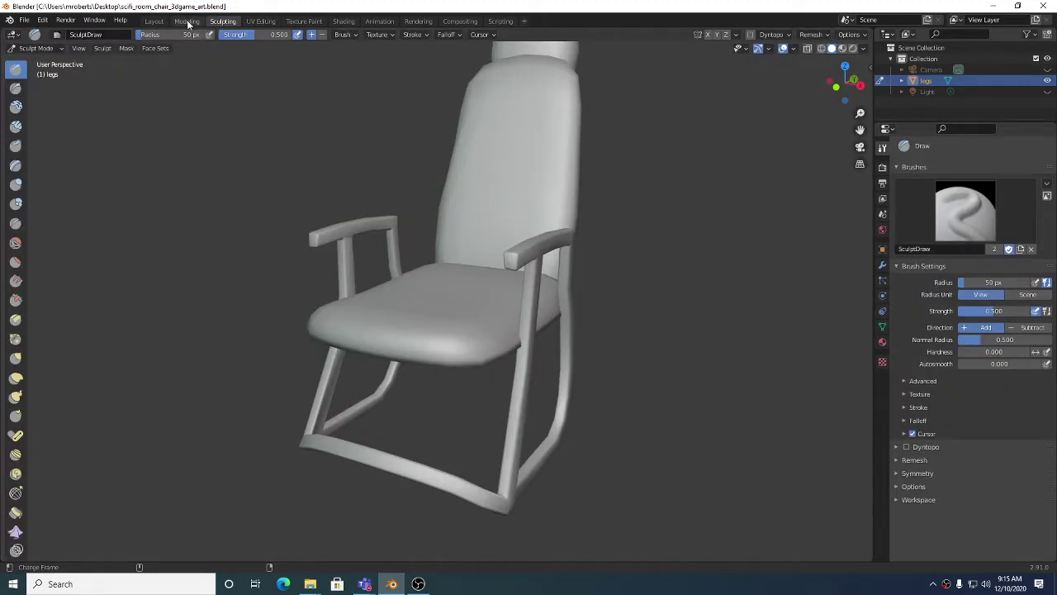
{"action": "mouse_move", "coordinate": [611, 223]}
{"action": "middle_mouse_down"}
{"action": "mouse_move", "coordinate": [576, 216]}
{"action": "mouse_move", "coordinate": [567, 236]}
{"action": "mouse_move", "coordinate": [577, 242]}
{"action": "mouse_move", "coordinate": [572, 233]}
{"action": "middle_mouse_up"}
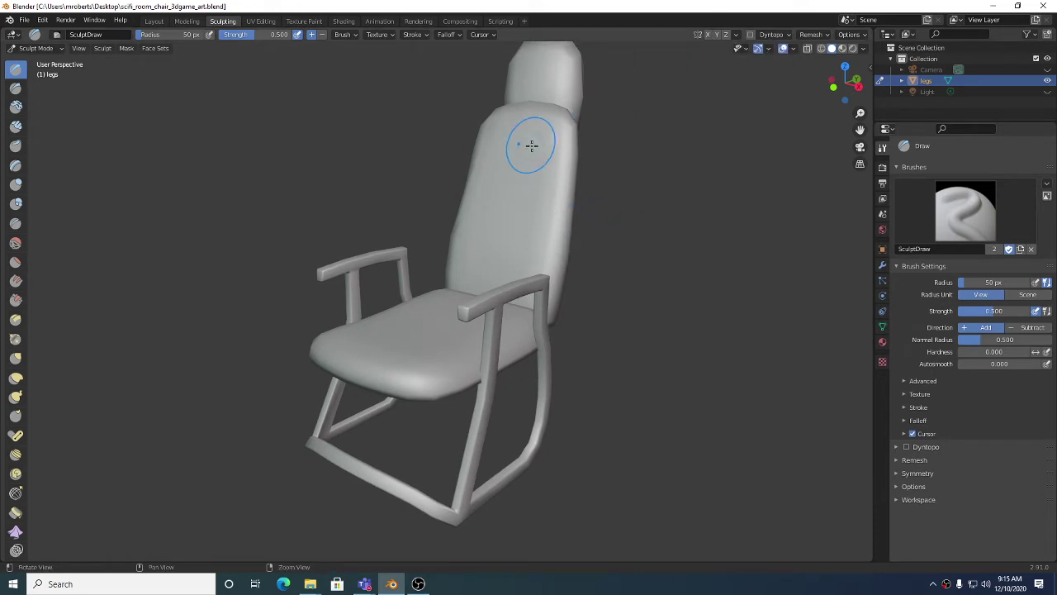
{"action": "middle_click_drag", "start_coordinate": [533, 146], "coordinate": [526, 166]}
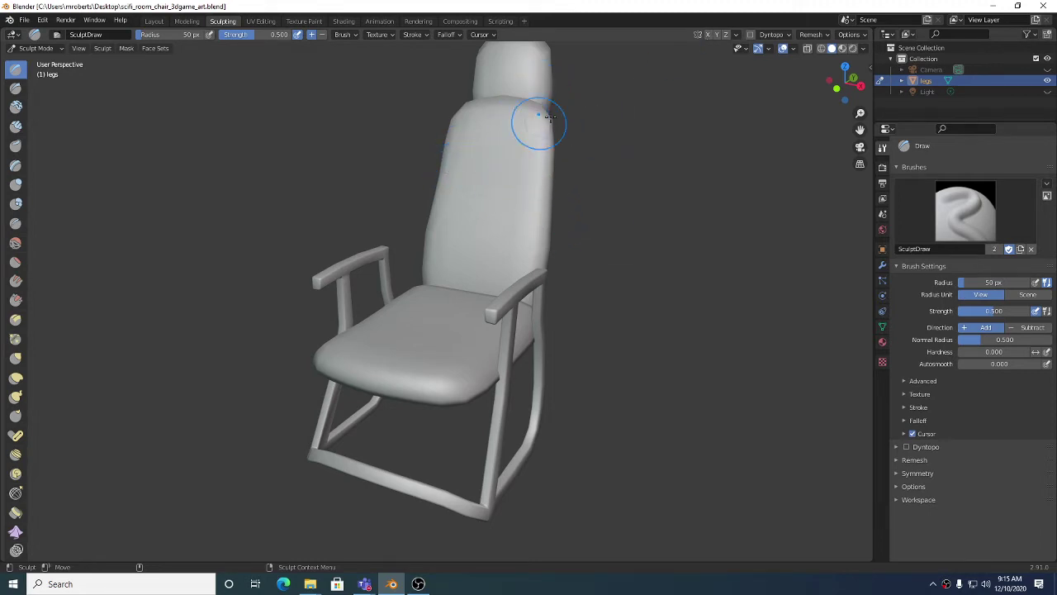
{"action": "left_click", "coordinate": [712, 34]}
{"action": "mouse_move", "coordinate": [611, 182]}
{"action": "middle_mouse_down"}
{"action": "mouse_move", "coordinate": [479, 179]}
{"action": "mouse_move", "coordinate": [484, 219]}
{"action": "middle_mouse_up"}
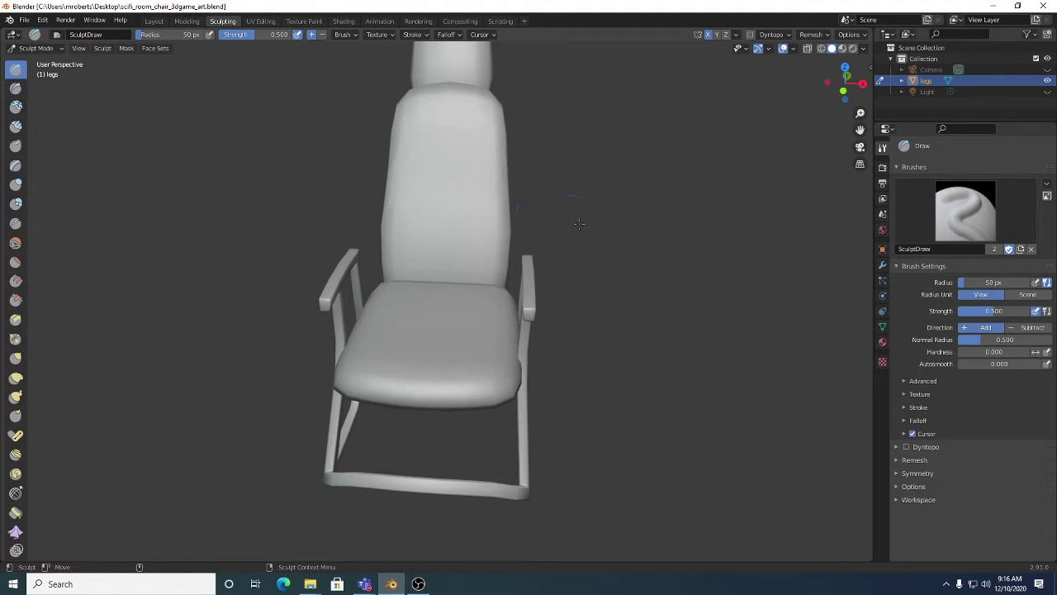
Add a Multiresolution modifier to the chair object.
{"action": "left_click", "coordinate": [884, 267]}
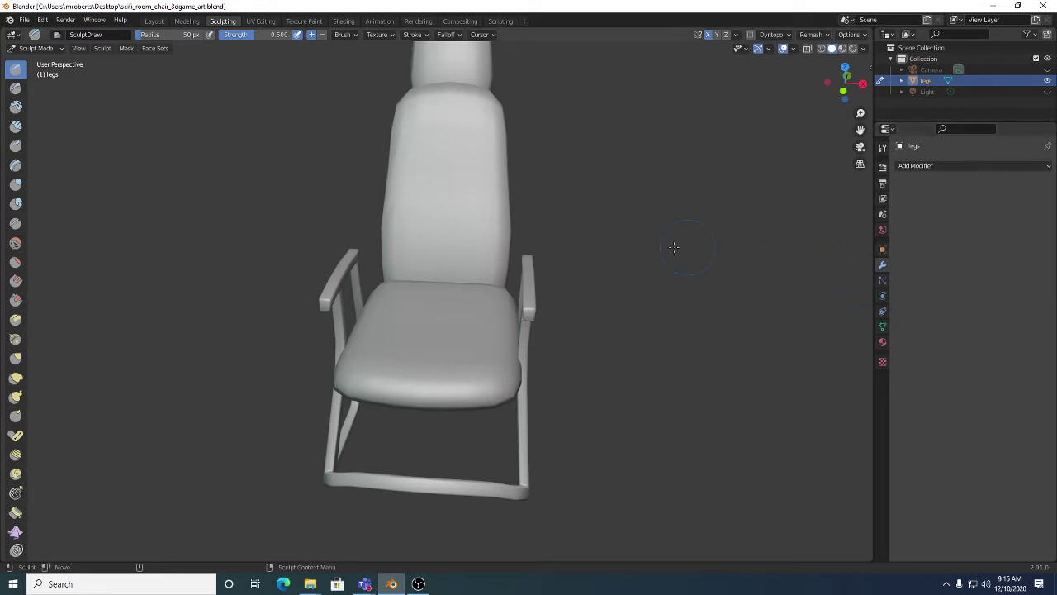
{"action": "middle_click_drag", "start_coordinate": [673, 241], "coordinate": [566, 218]}
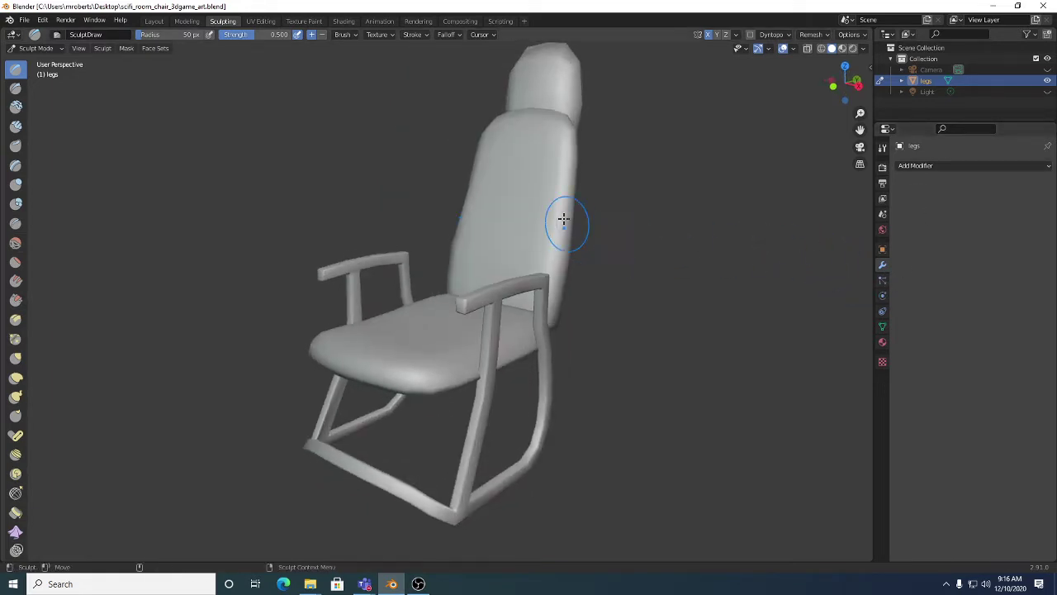
{"action": "left_click", "coordinate": [974, 165]}
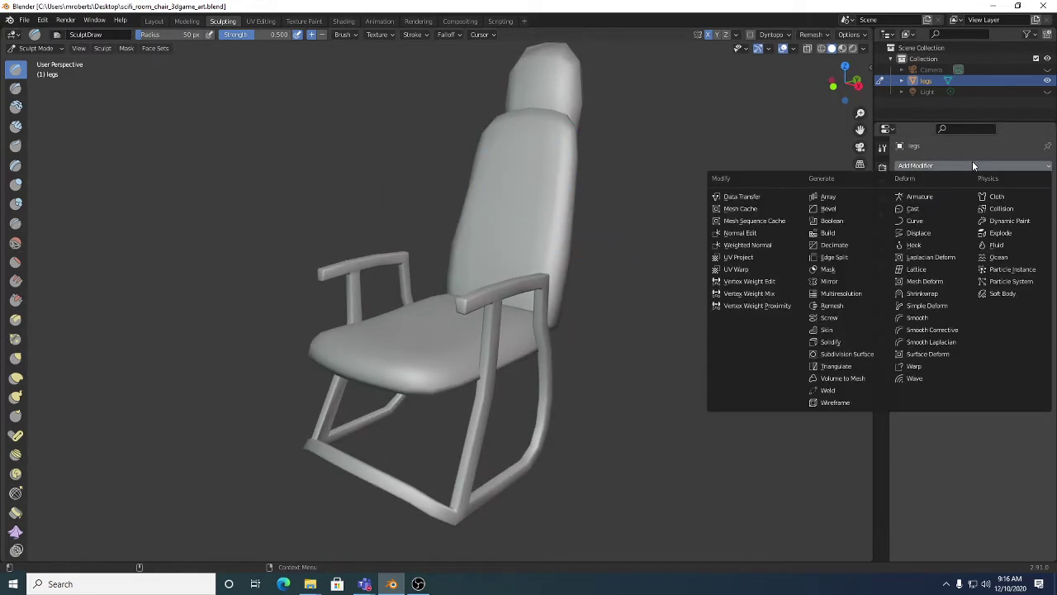
{"action": "left_click", "coordinate": [842, 294]}
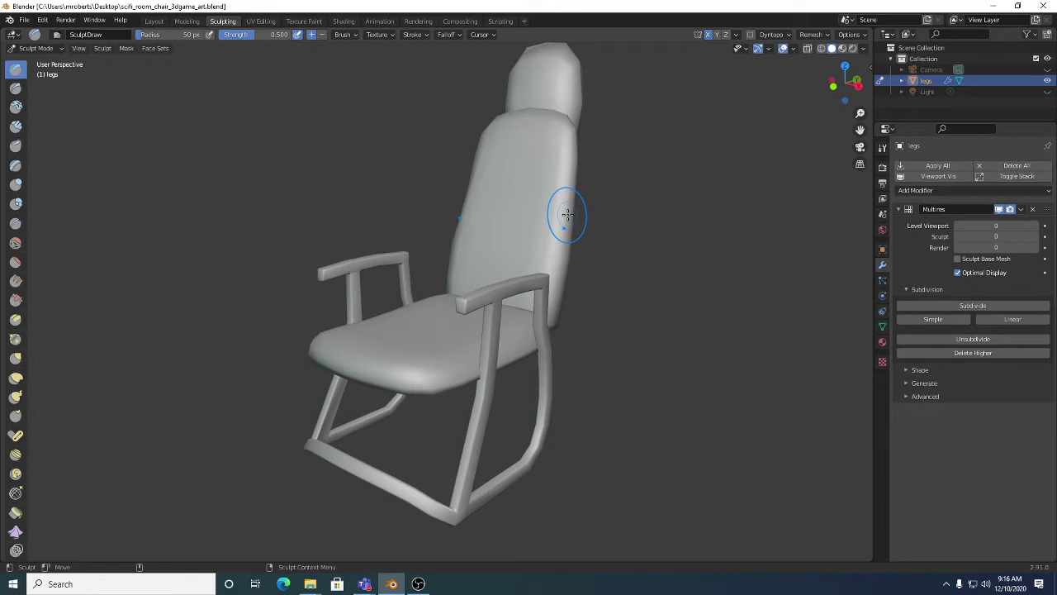
{"action": "left_click", "coordinate": [924, 369]}
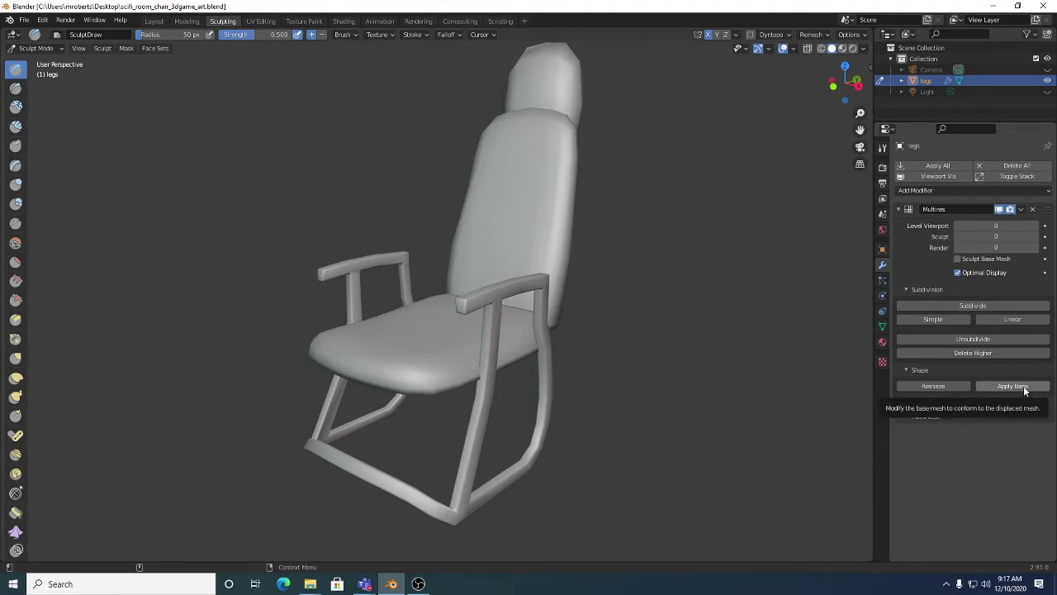
{"action": "left_click", "coordinate": [924, 370]}
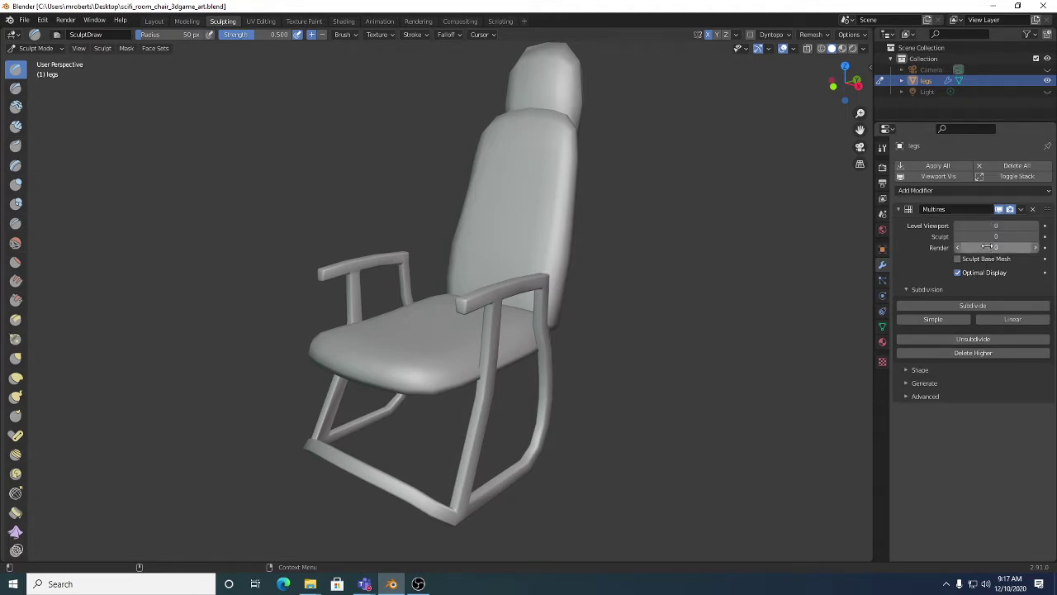
Subdivide the chair's Multires modifier to level 3 and enable the Statistics viewport overlay.
{"action": "left_click", "coordinate": [973, 305]}
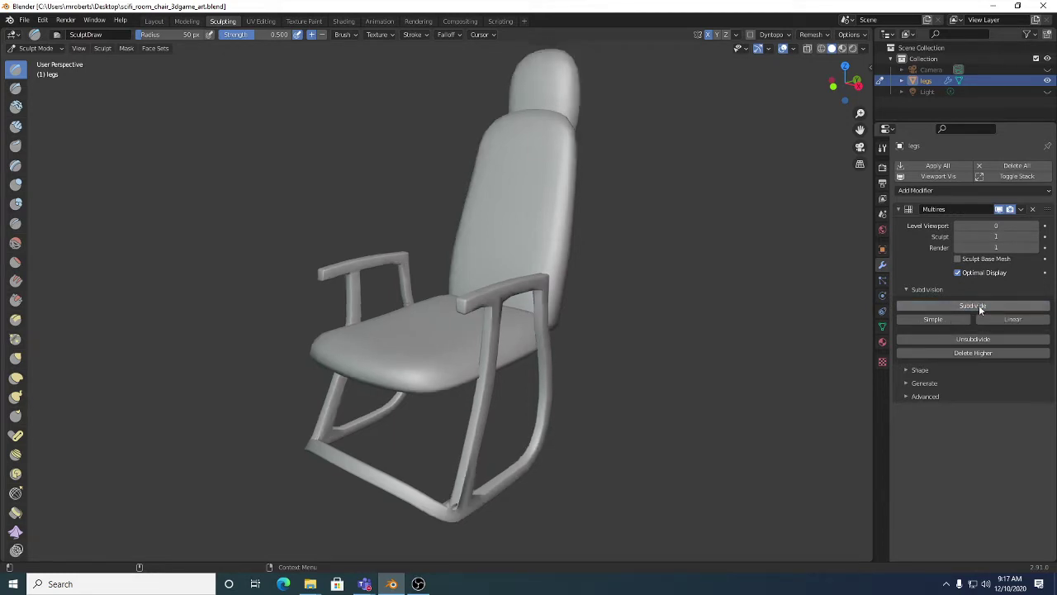
{"action": "left_click", "coordinate": [794, 49]}
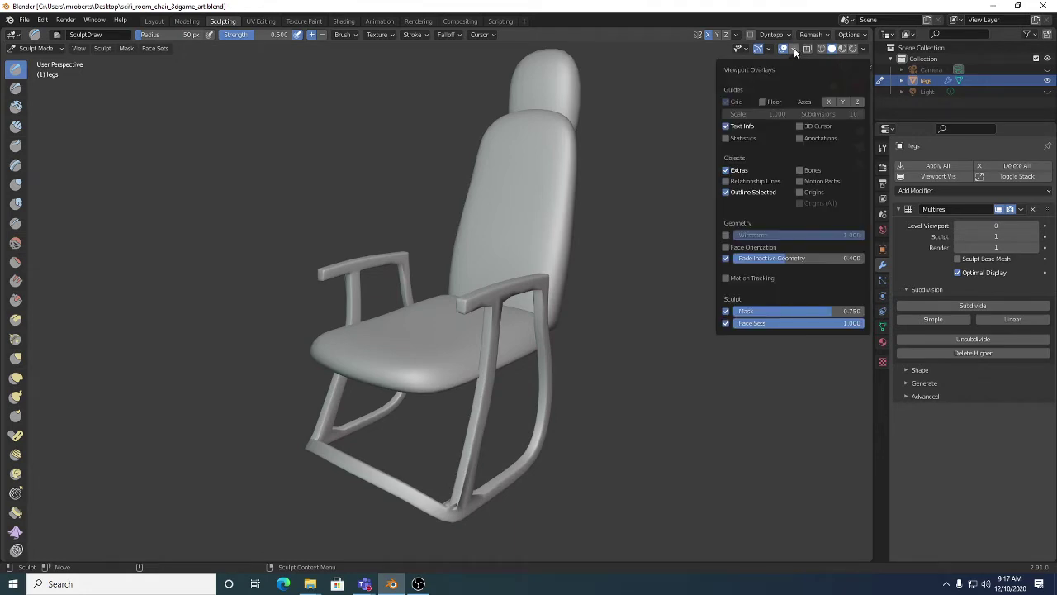
{"action": "left_click", "coordinate": [740, 138]}
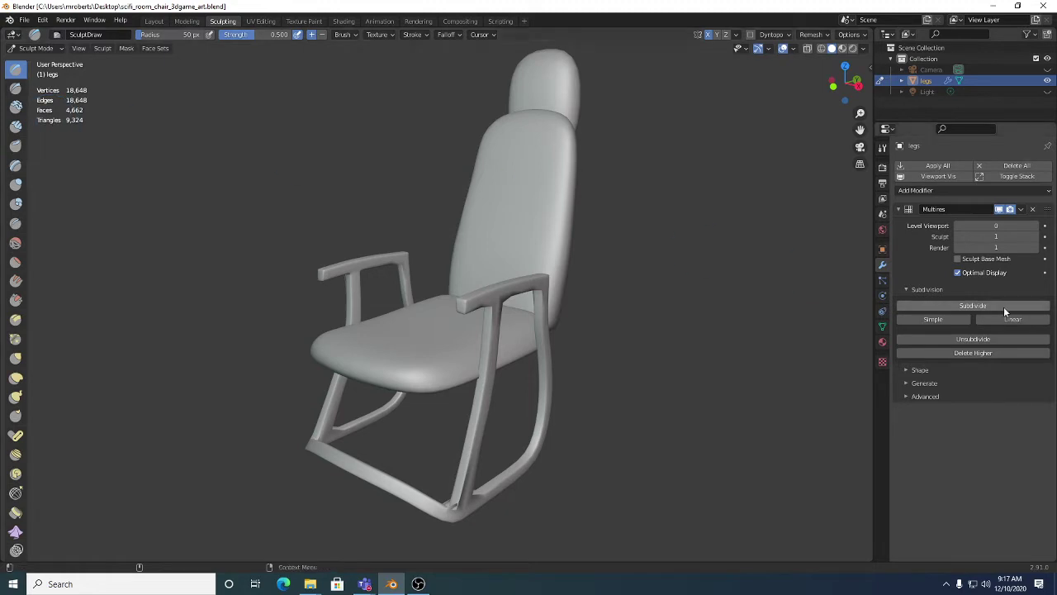
{"action": "left_click", "coordinate": [972, 305]}
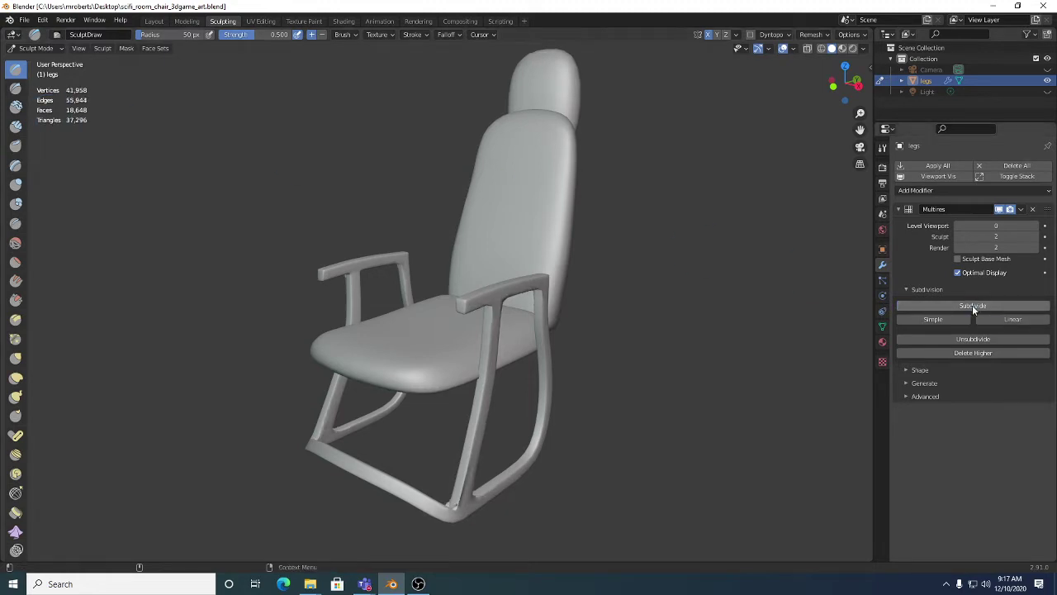
{"action": "left_click", "coordinate": [973, 305]}
{"action": "middle_click_drag", "start_coordinate": [542, 255], "coordinate": [560, 265]}
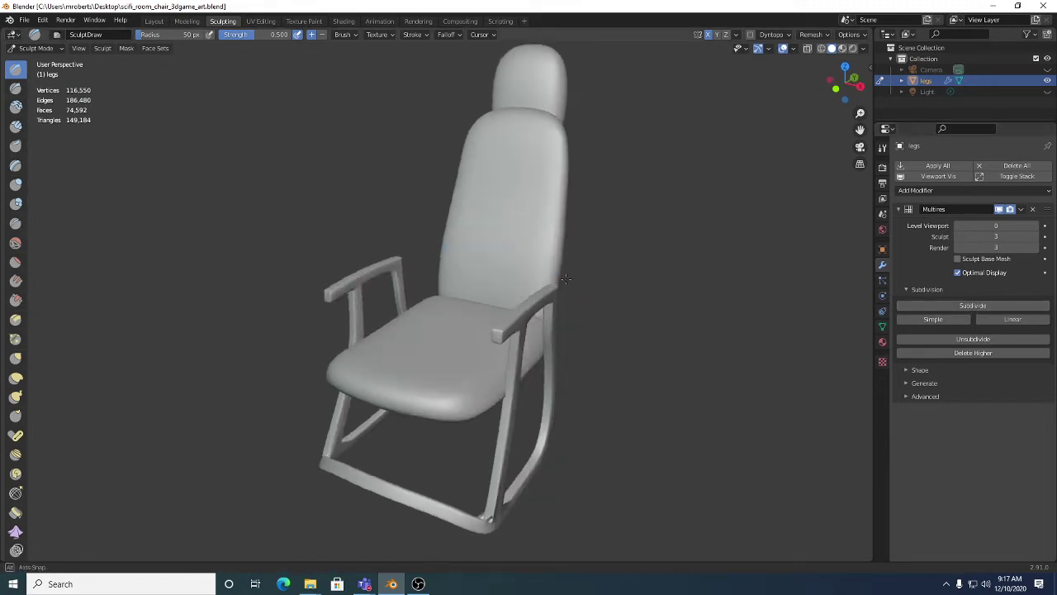
{"action": "scroll", "coordinate": [562, 265], "scroll_direction": "up", "scroll_amount": 3}
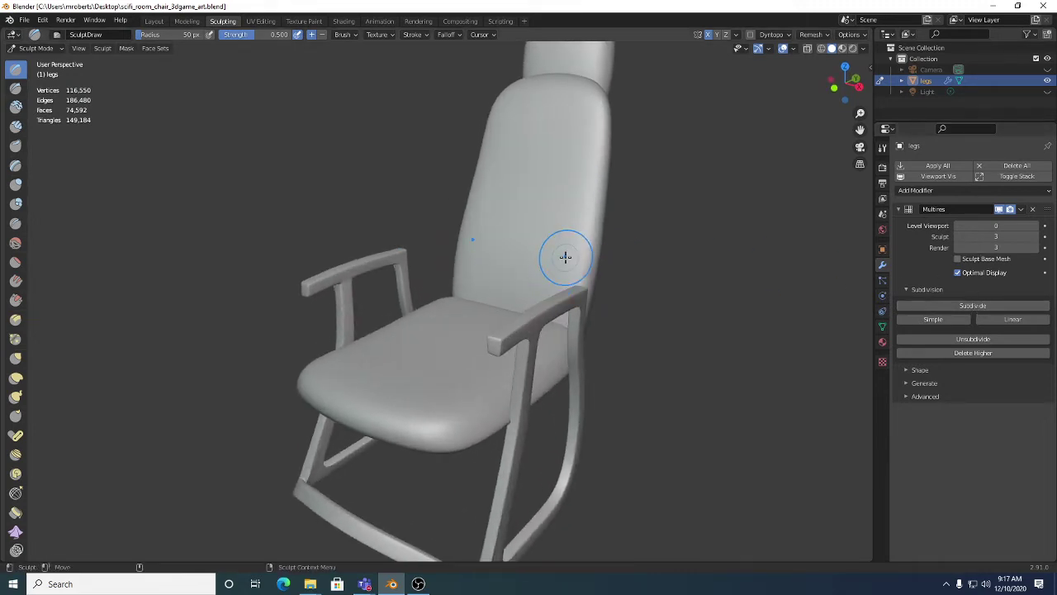
Compare the chair's surface at sculpt subdivision levels 1, 2 and 3, ending on level 3.
{"action": "key", "text": "ctrl+1"}
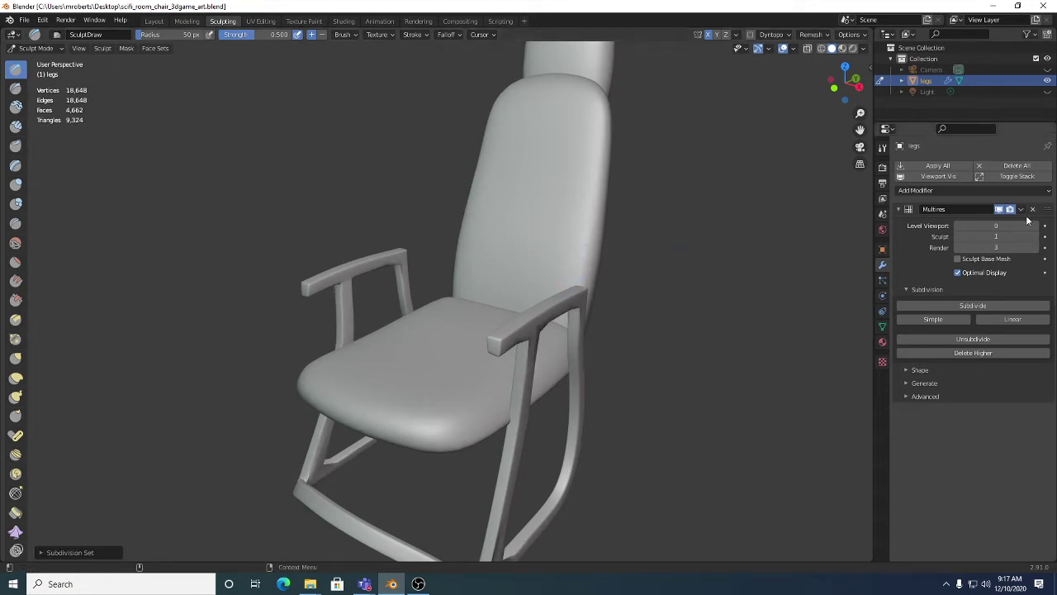
{"action": "key", "text": "ctrl+2"}
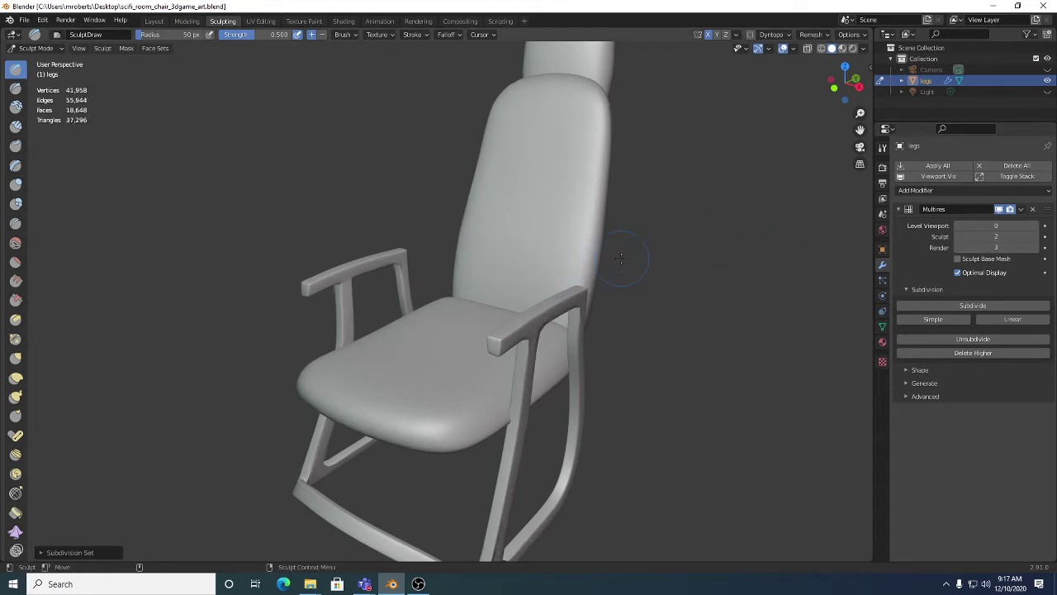
{"action": "key", "text": "ctrl+3"}
{"action": "mouse_move", "coordinate": [589, 272]}
{"action": "middle_mouse_down"}
{"action": "mouse_move", "coordinate": [547, 248]}
{"action": "mouse_move", "coordinate": [583, 221]}
{"action": "mouse_move", "coordinate": [567, 201]}
{"action": "mouse_move", "coordinate": [542, 199]}
{"action": "mouse_move", "coordinate": [543, 220]}
{"action": "mouse_move", "coordinate": [592, 220]}
{"action": "mouse_move", "coordinate": [557, 238]}
{"action": "mouse_move", "coordinate": [576, 238]}
{"action": "mouse_move", "coordinate": [551, 220]}
{"action": "mouse_move", "coordinate": [488, 229]}
{"action": "mouse_move", "coordinate": [553, 228]}
{"action": "mouse_move", "coordinate": [515, 237]}
{"action": "mouse_move", "coordinate": [552, 230]}
{"action": "mouse_move", "coordinate": [532, 245]}
{"action": "mouse_move", "coordinate": [528, 234]}
{"action": "mouse_move", "coordinate": [549, 228]}
{"action": "mouse_move", "coordinate": [526, 238]}
{"action": "middle_mouse_up"}
{"action": "mouse_move", "coordinate": [541, 158]}
{"action": "middle_mouse_down"}
{"action": "mouse_move", "coordinate": [567, 173]}
{"action": "mouse_move", "coordinate": [546, 174]}
{"action": "middle_mouse_up"}
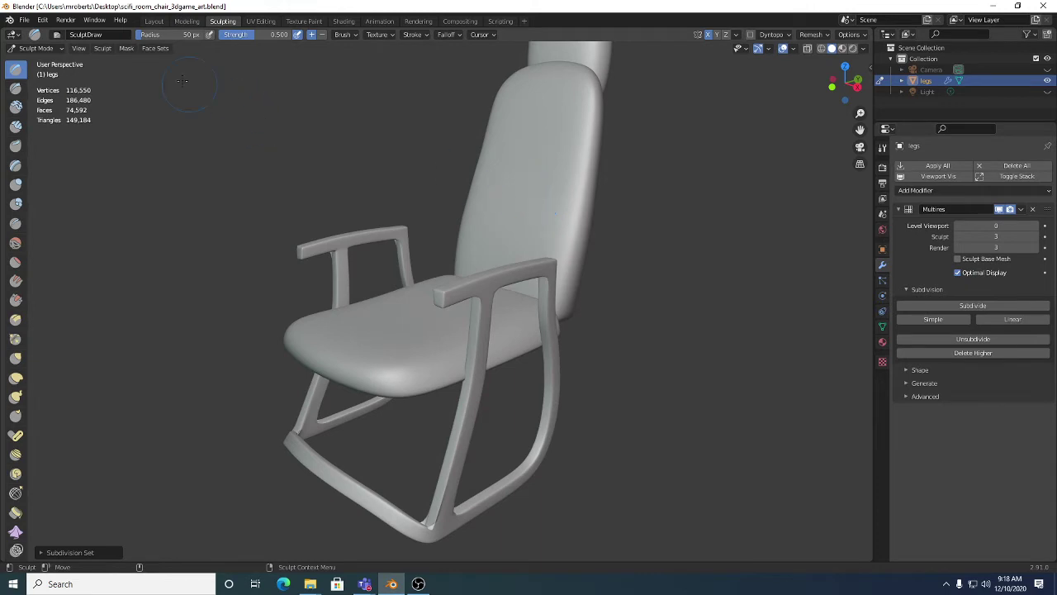
Fill the sculpt mask over the entire chair.
{"action": "left_click", "coordinate": [127, 49]}
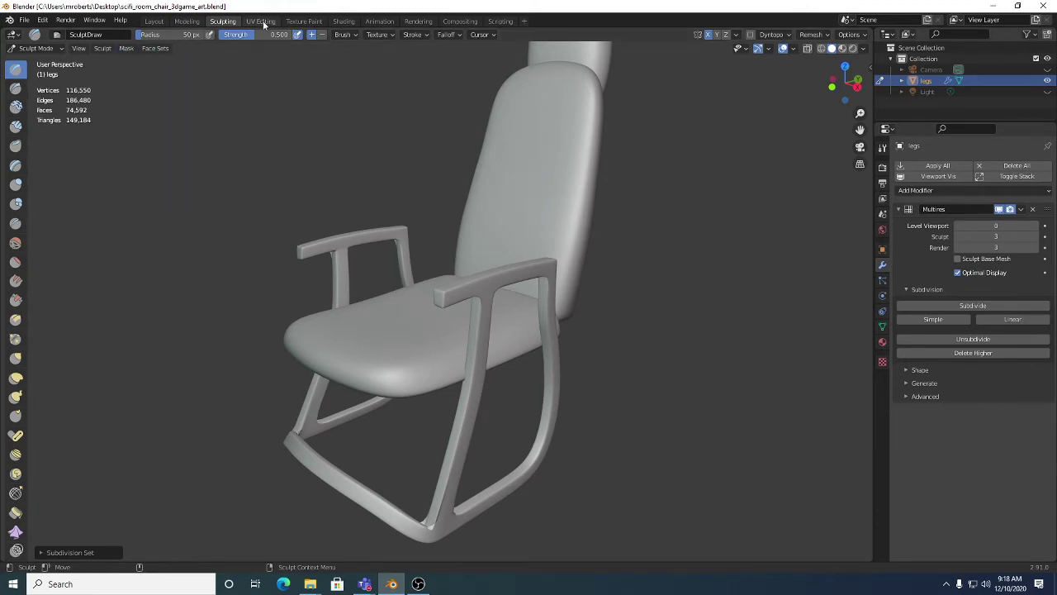
{"action": "left_click", "coordinate": [126, 49]}
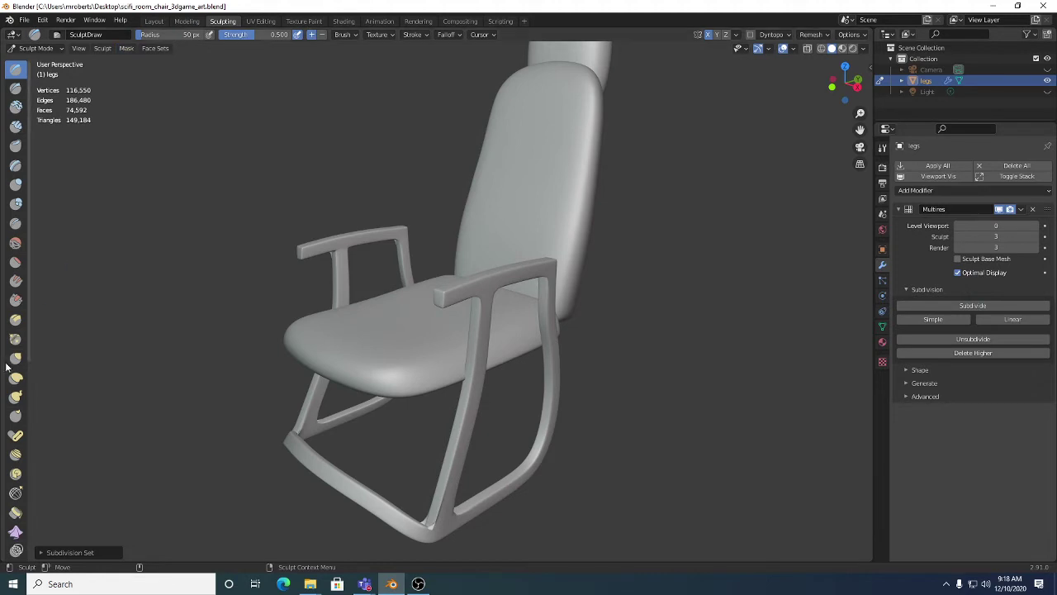
{"action": "scroll", "coordinate": [16, 364], "scroll_direction": "down", "scroll_amount": 6}
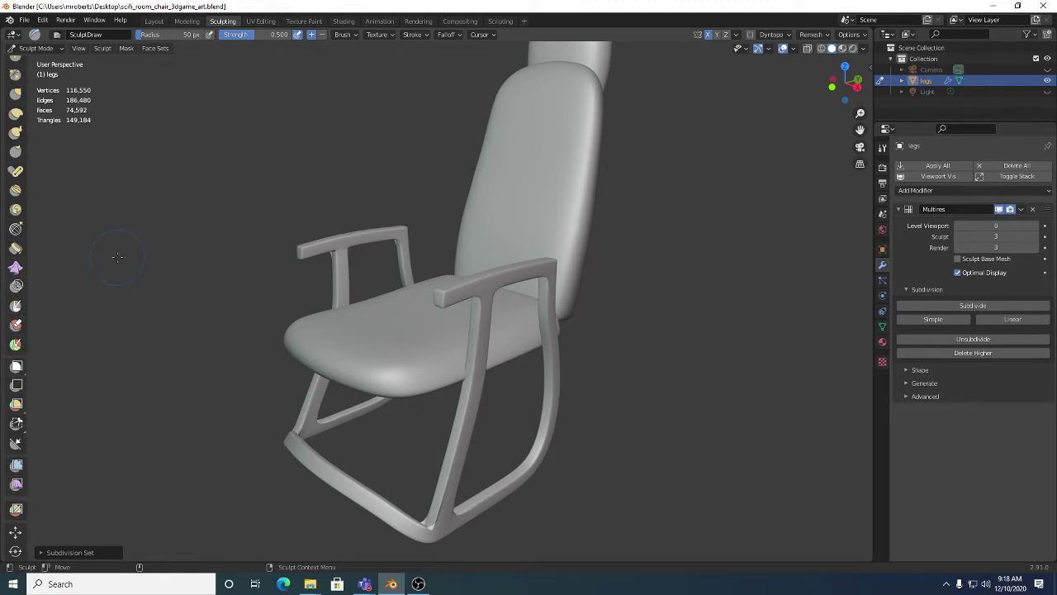
{"action": "left_click", "coordinate": [128, 51]}
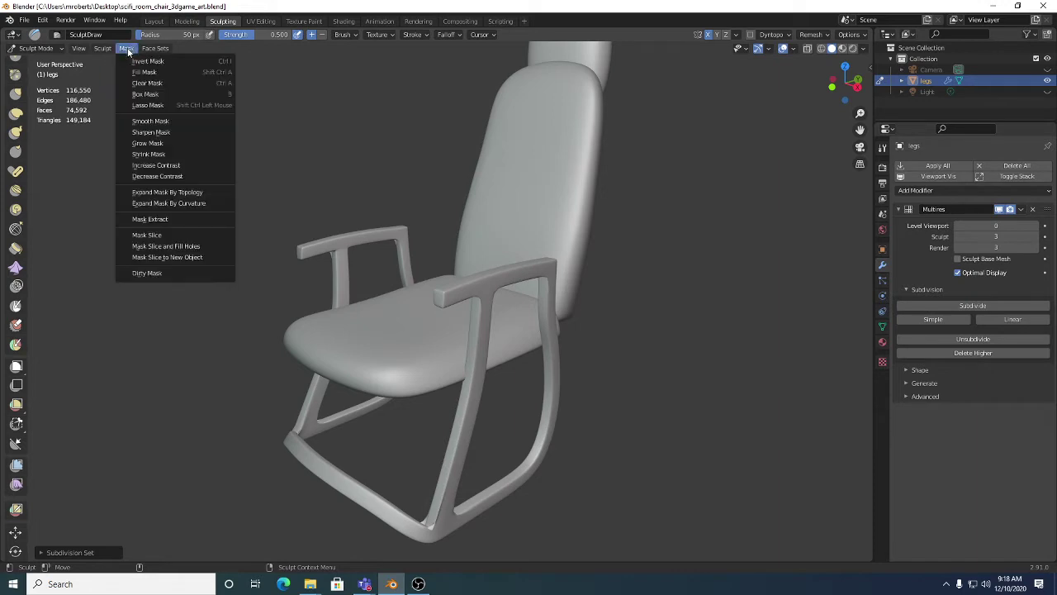
{"action": "left_click", "coordinate": [174, 72]}
{"action": "middle_click_drag", "start_coordinate": [533, 237], "coordinate": [496, 239]}
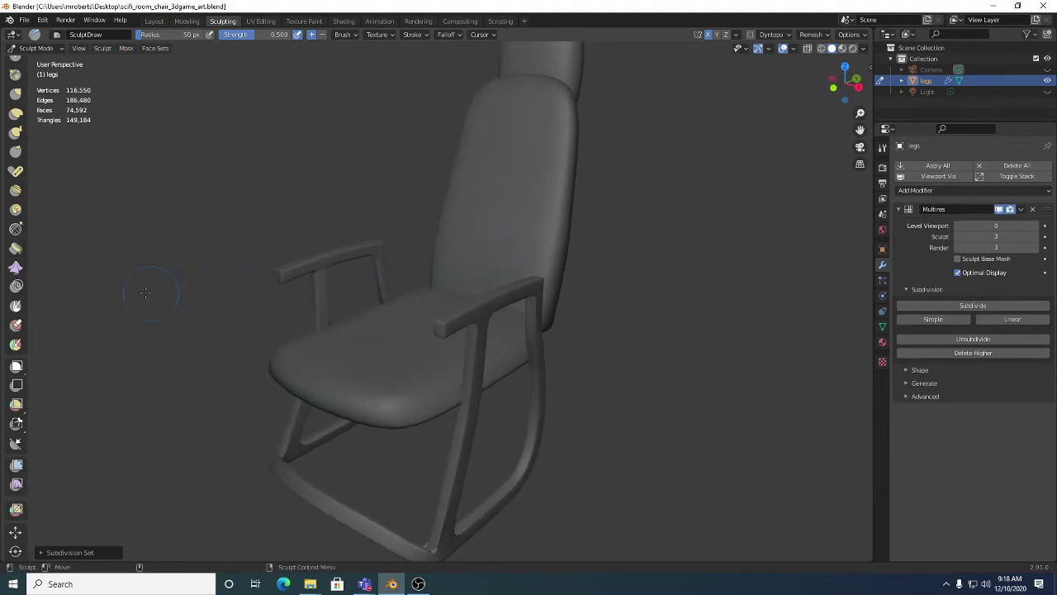
Choose the Mask brush and erase mirrored patches of the mask at the rear of the seat cushion.
{"action": "scroll", "coordinate": [15, 232], "scroll_direction": "up", "scroll_amount": 5}
{"action": "scroll", "coordinate": [15, 231], "scroll_direction": "up", "scroll_amount": 1}
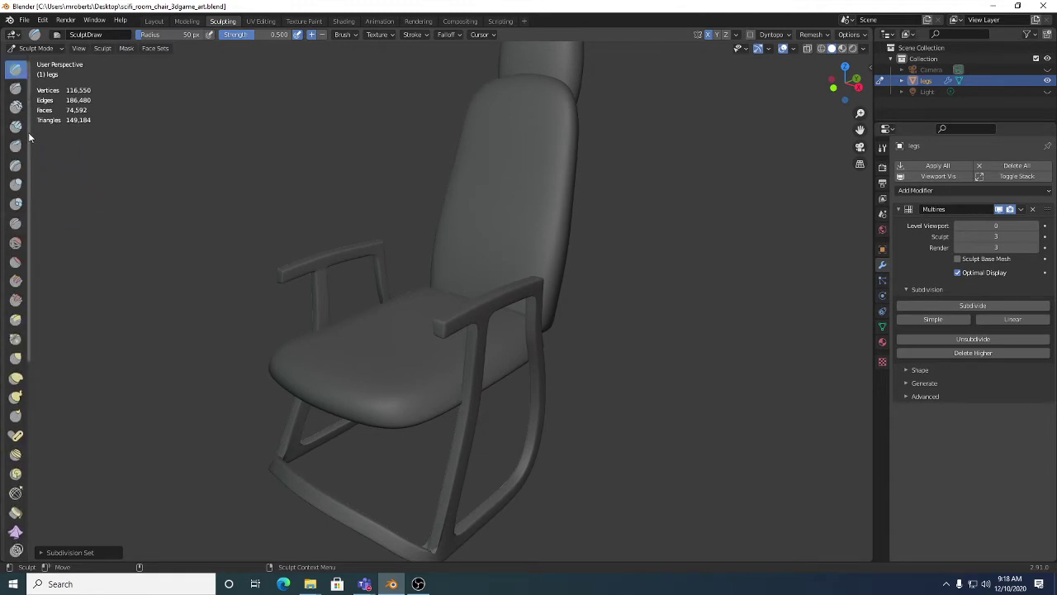
{"action": "scroll", "coordinate": [13, 146], "scroll_direction": "up", "scroll_amount": 1}
{"action": "scroll", "coordinate": [14, 146], "scroll_direction": "down", "scroll_amount": 12}
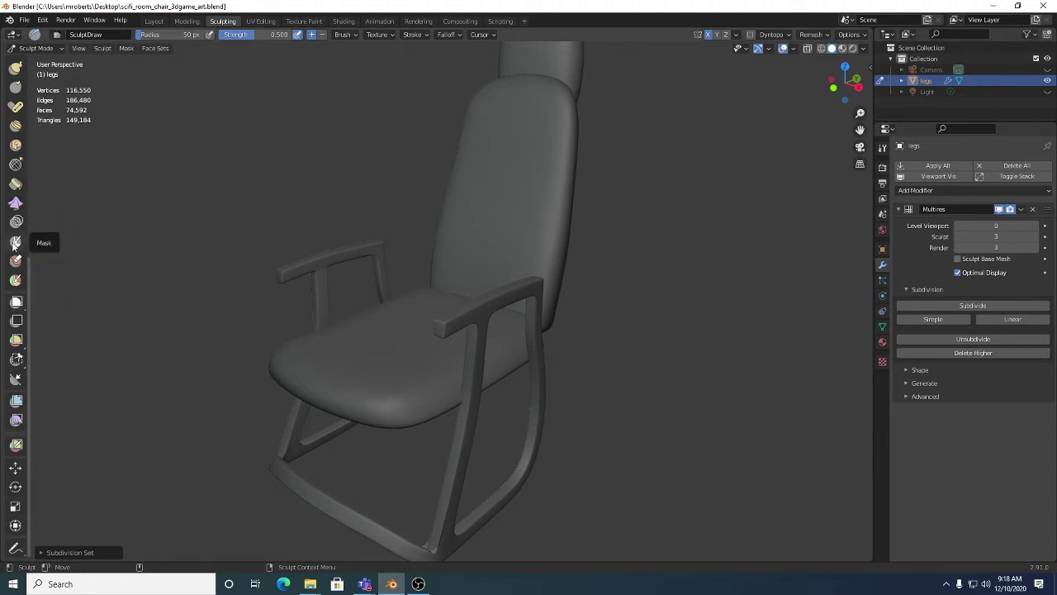
{"action": "mouse_move", "coordinate": [16, 303]}
{"action": "left_mouse_down"}
{"action": "mouse_move", "coordinate": [73, 327]}
{"action": "mouse_move", "coordinate": [64, 366]}
{"action": "mouse_move", "coordinate": [13, 243]}
{"action": "left_mouse_up"}
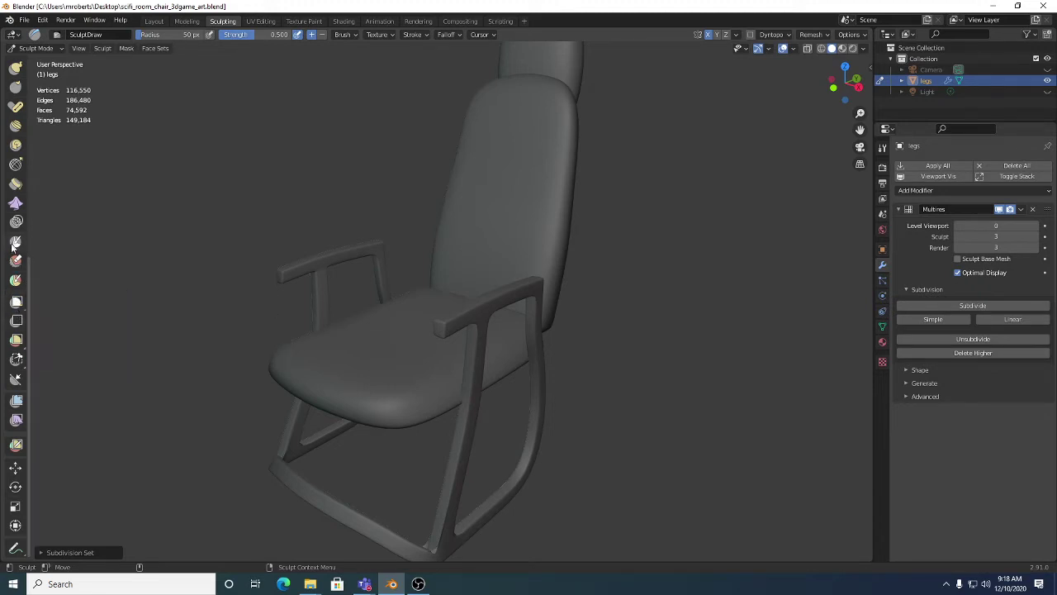
{"action": "left_click", "coordinate": [14, 243]}
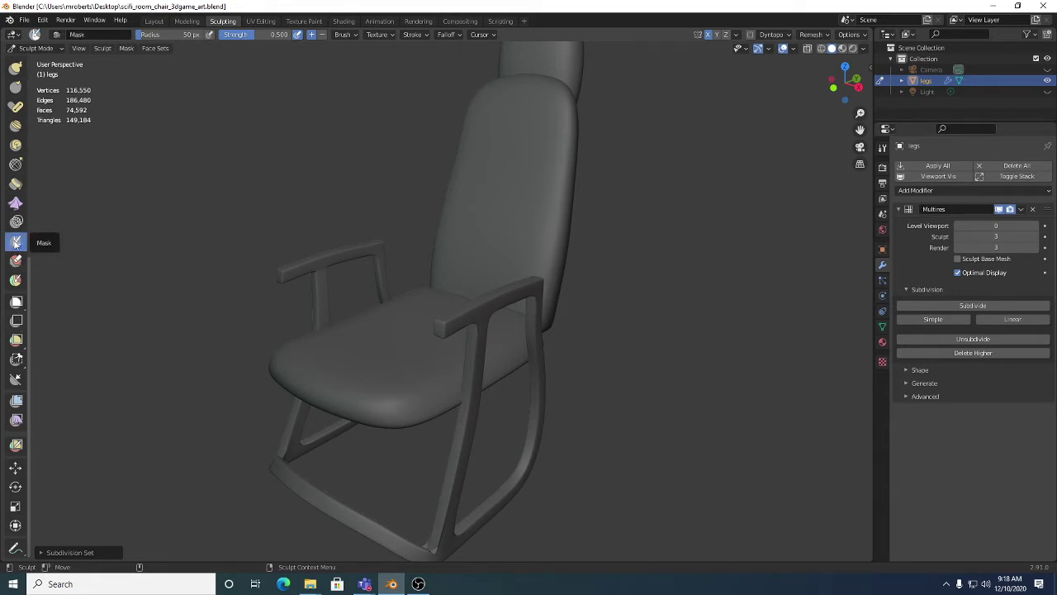
{"action": "mouse_move", "coordinate": [427, 333]}
{"action": "middle_mouse_down"}
{"action": "mouse_move", "coordinate": [439, 341]}
{"action": "mouse_move", "coordinate": [472, 299]}
{"action": "middle_mouse_up"}
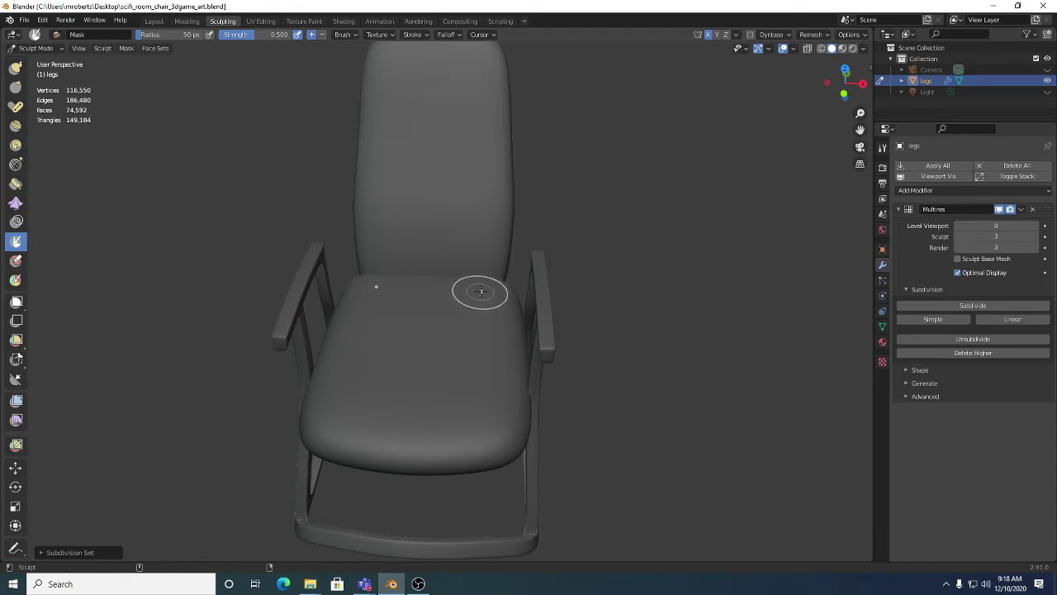
{"action": "left_click_drag", "start_coordinate": [474, 295], "coordinate": [446, 297]}
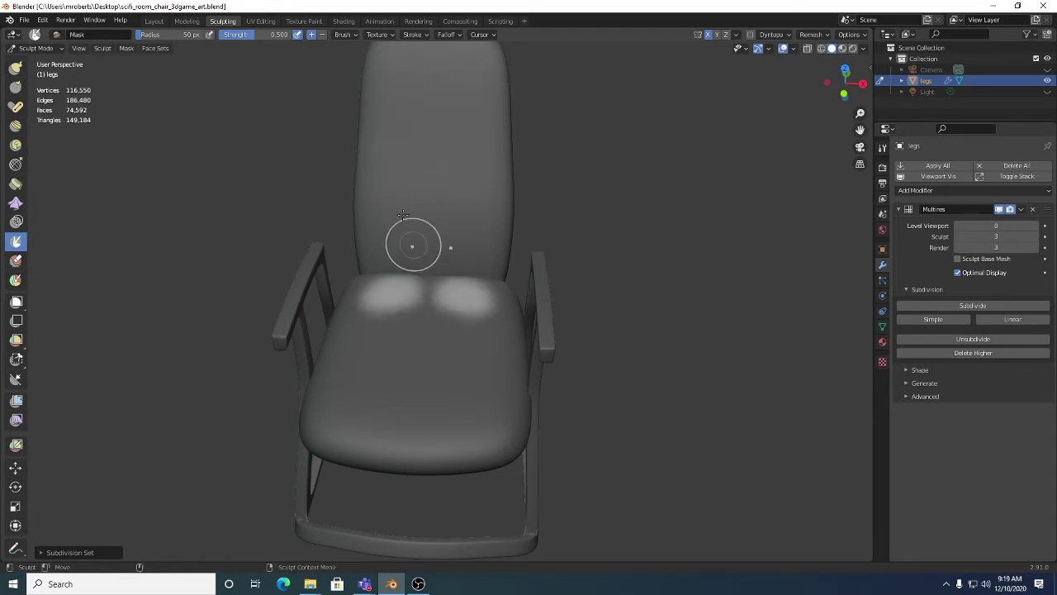
Set the Mask brush strength to 1.000 and erase the mask from the entire seat cushion, including its sides.
{"action": "left_click_drag", "start_coordinate": [256, 36], "coordinate": [296, 36]}
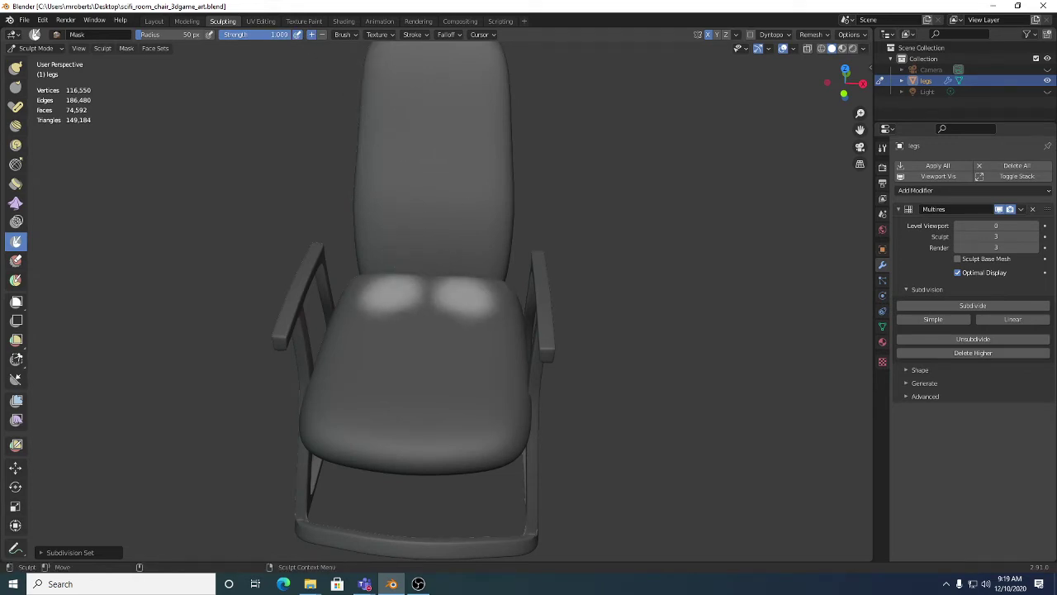
{"action": "mouse_move", "coordinate": [442, 293]}
{"action": "left_mouse_down"}
{"action": "mouse_move", "coordinate": [473, 294]}
{"action": "mouse_move", "coordinate": [493, 285]}
{"action": "mouse_move", "coordinate": [503, 302]}
{"action": "mouse_move", "coordinate": [500, 419]}
{"action": "mouse_move", "coordinate": [395, 431]}
{"action": "mouse_move", "coordinate": [476, 407]}
{"action": "mouse_move", "coordinate": [475, 310]}
{"action": "mouse_move", "coordinate": [416, 308]}
{"action": "mouse_move", "coordinate": [448, 370]}
{"action": "mouse_move", "coordinate": [444, 404]}
{"action": "mouse_move", "coordinate": [421, 316]}
{"action": "mouse_move", "coordinate": [425, 368]}
{"action": "mouse_move", "coordinate": [434, 323]}
{"action": "left_mouse_up"}
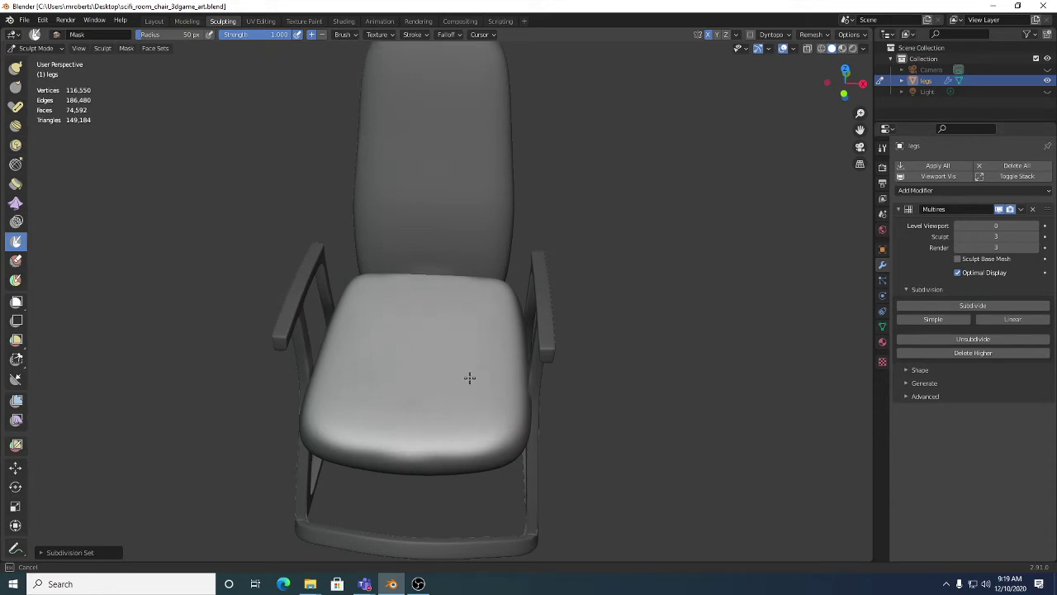
{"action": "left_click_drag", "start_coordinate": [469, 378], "coordinate": [422, 397]}
{"action": "left_click", "coordinate": [127, 48]}
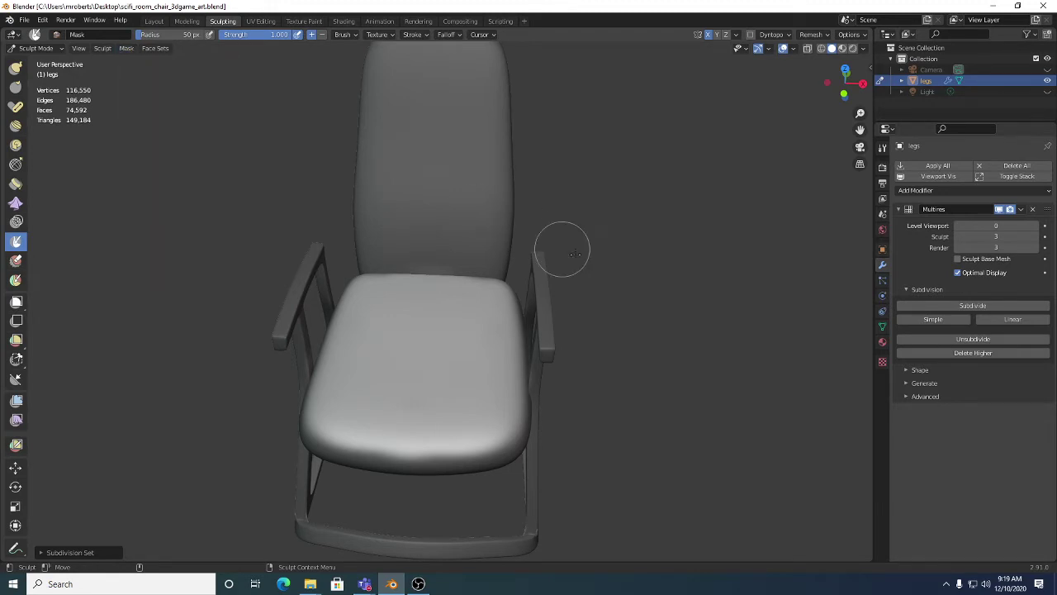
{"action": "middle_click_drag", "start_coordinate": [562, 243], "coordinate": [394, 359]}
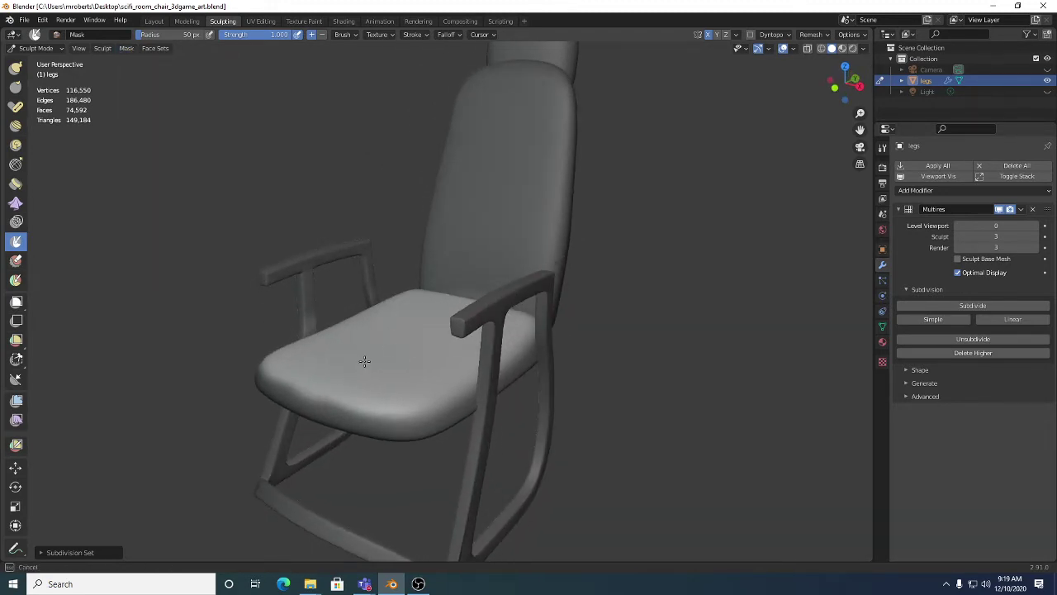
{"action": "mouse_move", "coordinate": [446, 387]}
{"action": "left_mouse_down", "text": "ctrl"}
{"action": "mouse_move", "coordinate": [455, 370]}
{"action": "mouse_move", "coordinate": [404, 406]}
{"action": "mouse_move", "coordinate": [314, 378]}
{"action": "left_mouse_up", "text": "ctrl"}
Erase the mask from the front and side edges of the backrest cushion.
{"action": "mouse_move", "coordinate": [448, 401]}
{"action": "middle_mouse_down"}
{"action": "mouse_move", "coordinate": [479, 404]}
{"action": "mouse_move", "coordinate": [514, 366]}
{"action": "mouse_move", "coordinate": [537, 307]}
{"action": "mouse_move", "coordinate": [578, 248]}
{"action": "middle_mouse_up"}
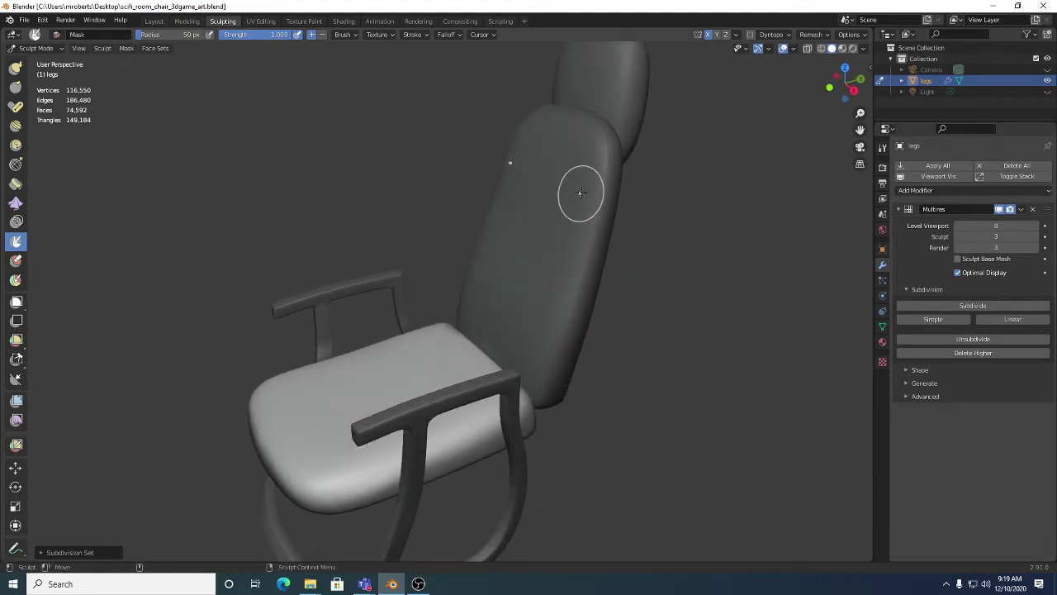
{"action": "mouse_move", "coordinate": [590, 141]}
{"action": "left_mouse_down", "text": "ctrl"}
{"action": "mouse_move", "coordinate": [553, 128]}
{"action": "mouse_move", "coordinate": [581, 151]}
{"action": "mouse_move", "coordinate": [589, 188]}
{"action": "mouse_move", "coordinate": [563, 145]}
{"action": "mouse_move", "coordinate": [586, 149]}
{"action": "mouse_move", "coordinate": [577, 217]}
{"action": "mouse_move", "coordinate": [535, 160]}
{"action": "mouse_move", "coordinate": [579, 210]}
{"action": "mouse_move", "coordinate": [574, 274]}
{"action": "mouse_move", "coordinate": [532, 376]}
{"action": "left_mouse_up", "text": "ctrl"}
{"action": "mouse_move", "coordinate": [533, 376]}
{"action": "middle_mouse_down"}
{"action": "mouse_move", "coordinate": [521, 312]}
{"action": "mouse_move", "coordinate": [531, 319]}
{"action": "middle_mouse_up"}
{"action": "mouse_move", "coordinate": [531, 319]}
{"action": "left_mouse_down", "text": "ctrl"}
{"action": "mouse_move", "coordinate": [472, 317]}
{"action": "mouse_move", "coordinate": [522, 324]}
{"action": "mouse_move", "coordinate": [531, 292]}
{"action": "mouse_move", "coordinate": [535, 218]}
{"action": "mouse_move", "coordinate": [512, 182]}
{"action": "mouse_move", "coordinate": [529, 205]}
{"action": "mouse_move", "coordinate": [539, 257]}
{"action": "mouse_move", "coordinate": [531, 193]}
{"action": "mouse_move", "coordinate": [511, 207]}
{"action": "mouse_move", "coordinate": [495, 245]}
{"action": "mouse_move", "coordinate": [506, 311]}
{"action": "mouse_move", "coordinate": [490, 290]}
{"action": "left_mouse_up", "text": "ctrl"}
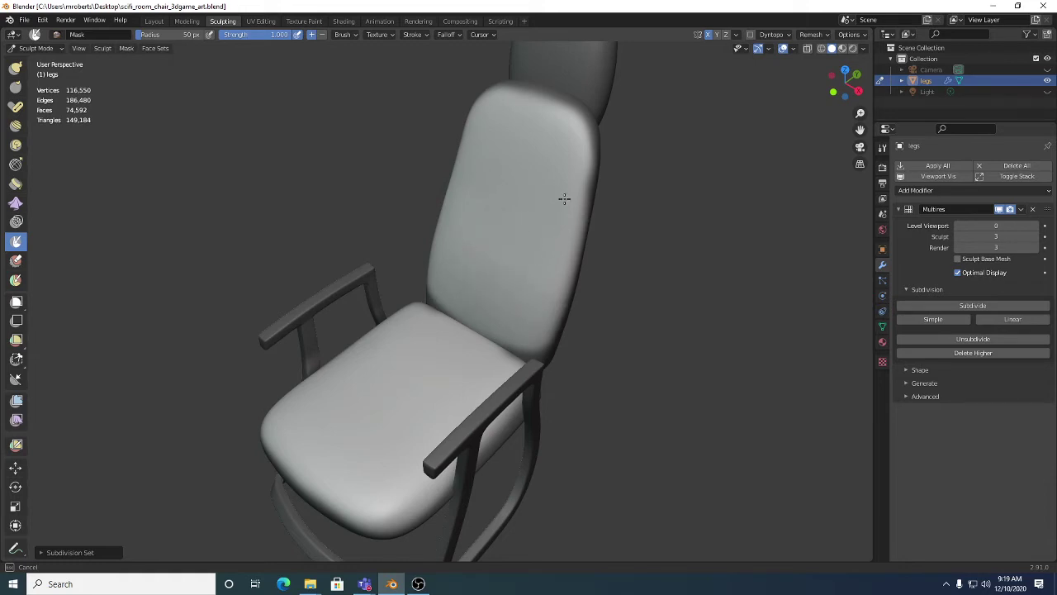
{"action": "mouse_move", "coordinate": [564, 198]}
{"action": "left_mouse_down", "text": "ctrl"}
{"action": "mouse_move", "coordinate": [569, 163]}
{"action": "mouse_move", "coordinate": [556, 129]}
{"action": "mouse_move", "coordinate": [524, 112]}
{"action": "mouse_move", "coordinate": [557, 144]}
{"action": "left_mouse_up", "text": "ctrl"}
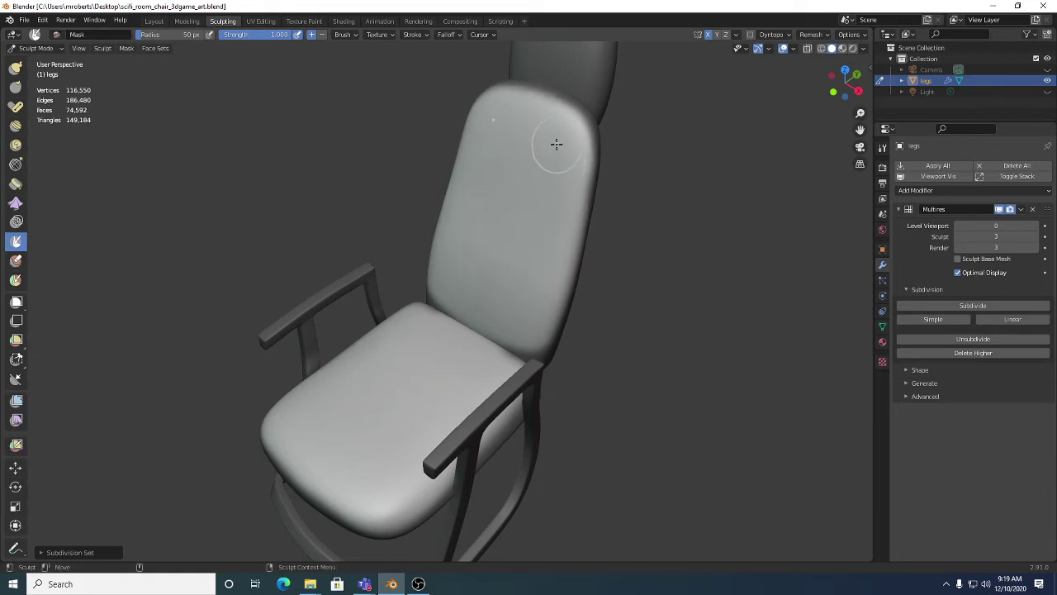
Reduce the Mask brush radius to 32 px and set its stroke method to Drag Dot.
{"action": "mouse_move", "coordinate": [557, 145]}
{"action": "middle_mouse_down"}
{"action": "mouse_move", "coordinate": [569, 231]}
{"action": "mouse_move", "coordinate": [557, 215]}
{"action": "mouse_move", "coordinate": [562, 242]}
{"action": "mouse_move", "coordinate": [543, 231]}
{"action": "middle_mouse_up"}
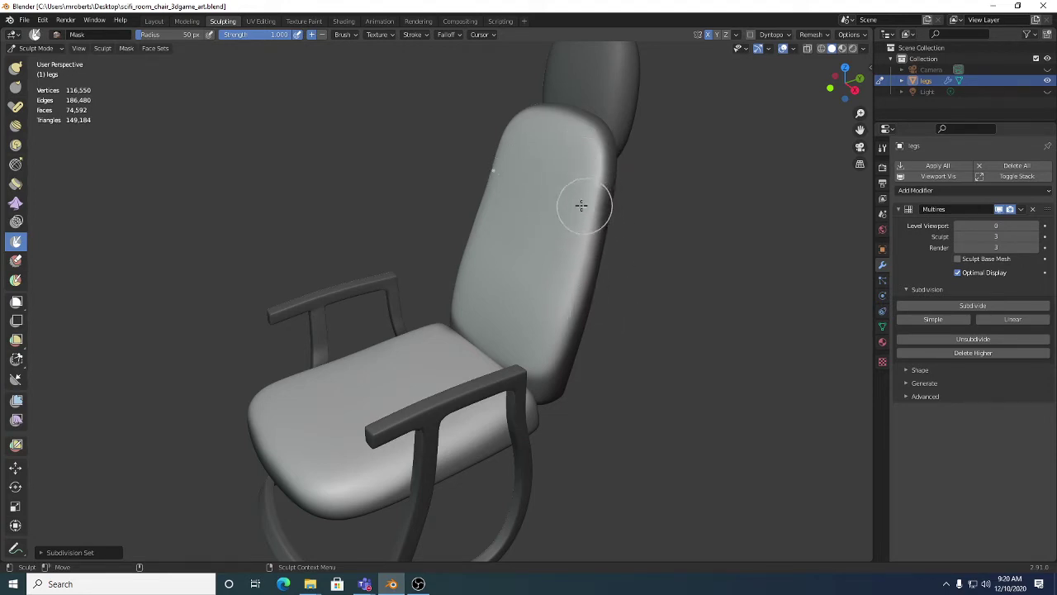
{"action": "middle_click_drag", "start_coordinate": [576, 208], "coordinate": [615, 210]}
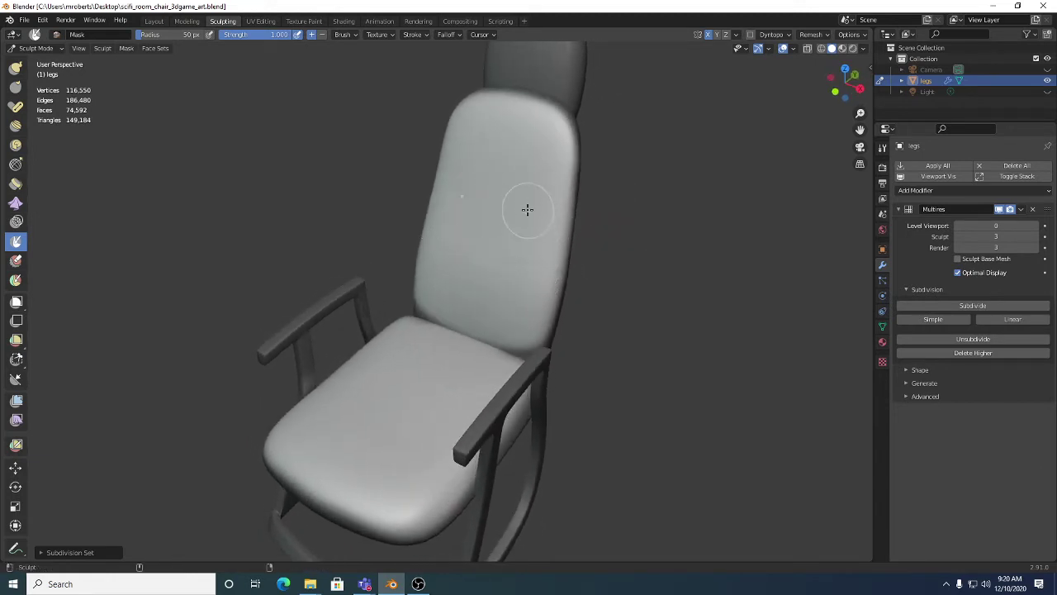
{"action": "mouse_move", "coordinate": [538, 255]}
{"action": "middle_mouse_down"}
{"action": "mouse_move", "coordinate": [540, 224]}
{"action": "mouse_move", "coordinate": [530, 227]}
{"action": "mouse_move", "coordinate": [495, 177]}
{"action": "middle_mouse_up"}
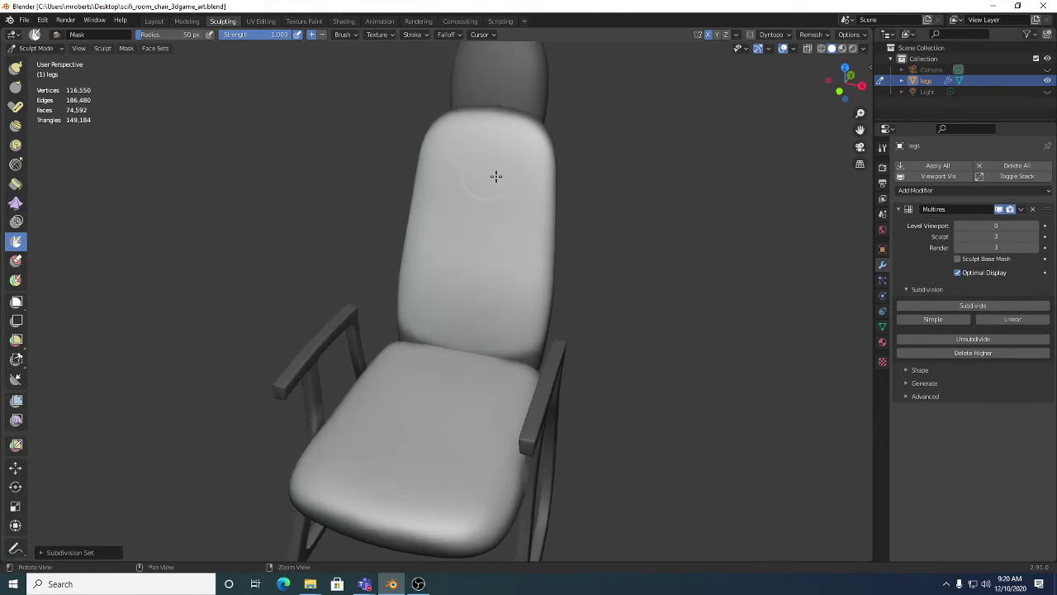
{"action": "scroll", "coordinate": [547, 193], "scroll_direction": "up", "scroll_amount": 4}
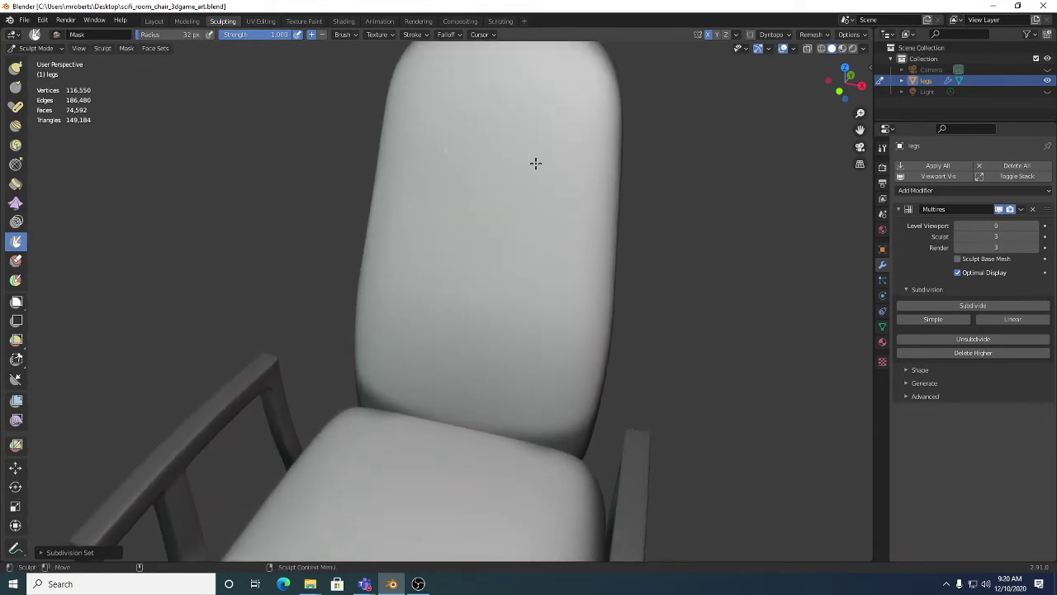
{"action": "middle_click_drag", "start_coordinate": [536, 163], "coordinate": [548, 166]}
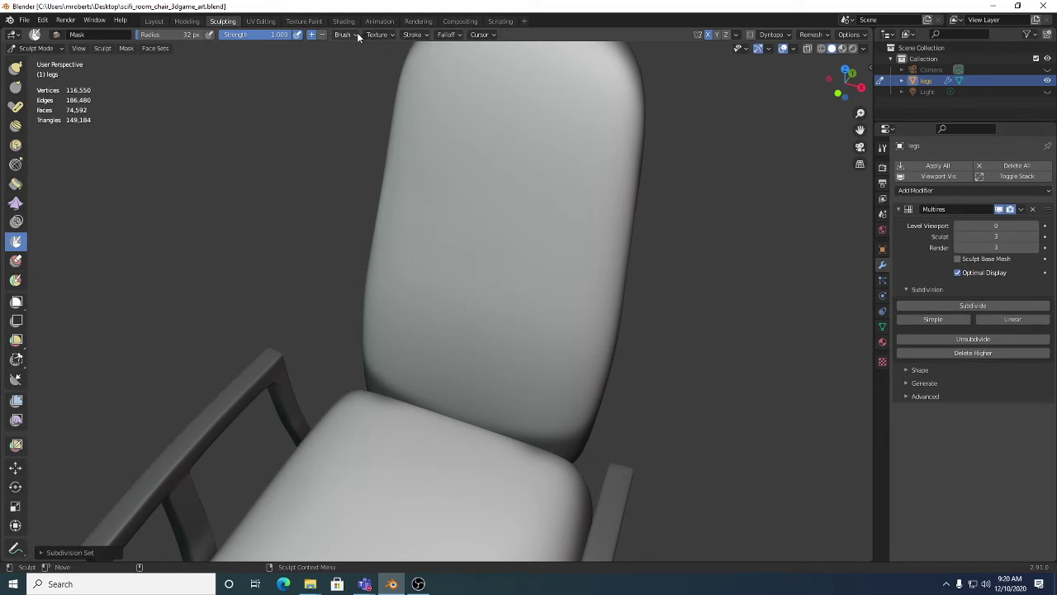
{"action": "left_click", "coordinate": [418, 34]}
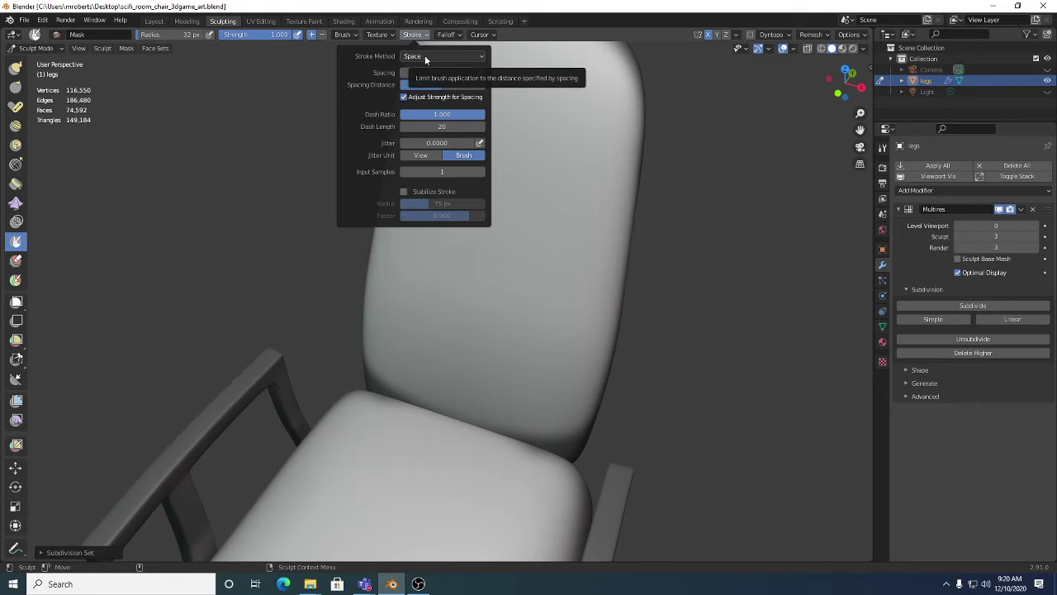
{"action": "left_click", "coordinate": [424, 55]}
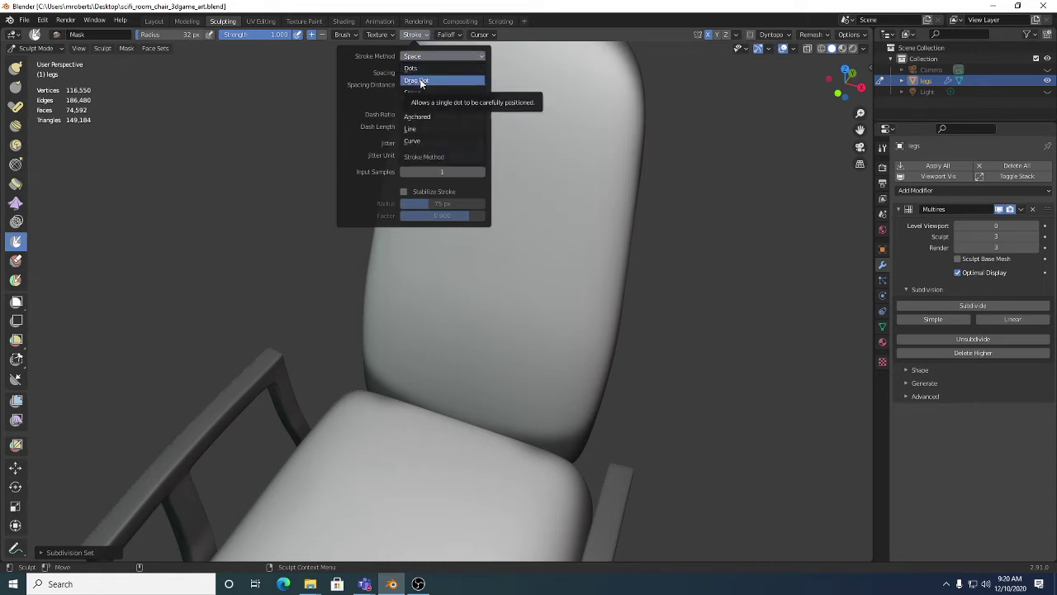
{"action": "left_click", "coordinate": [420, 81]}
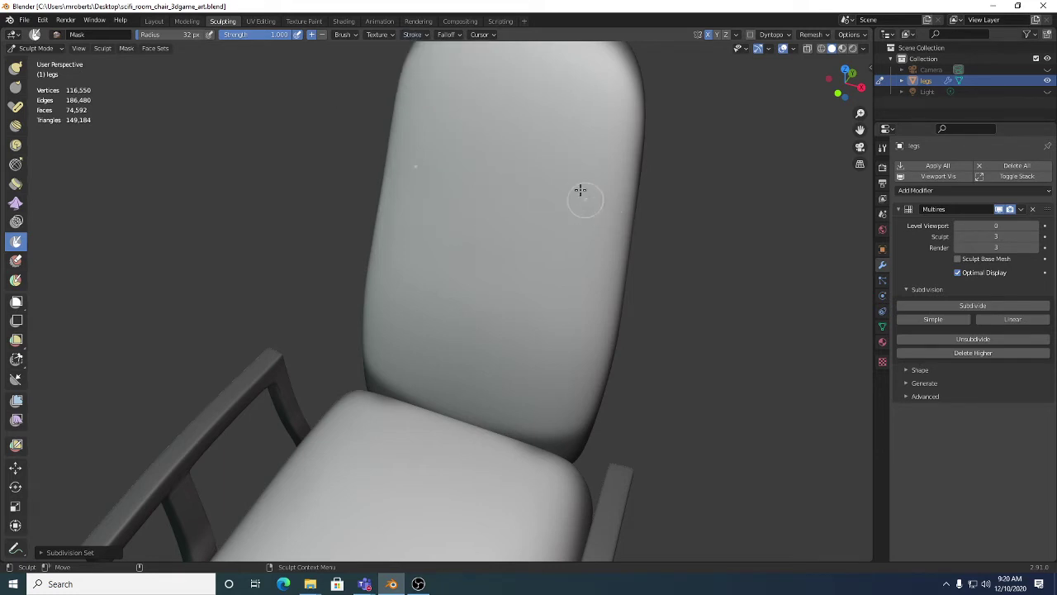
Place three mirrored pairs of mask dots down the front of the backrest, enlarging the brush radius to 42 px.
{"action": "middle_click_drag", "start_coordinate": [581, 190], "coordinate": [557, 149]}
{"action": "mouse_move", "coordinate": [555, 153]}
{"action": "left_mouse_down"}
{"action": "mouse_move", "coordinate": [543, 123]}
{"action": "mouse_move", "coordinate": [552, 146]}
{"action": "left_mouse_up"}
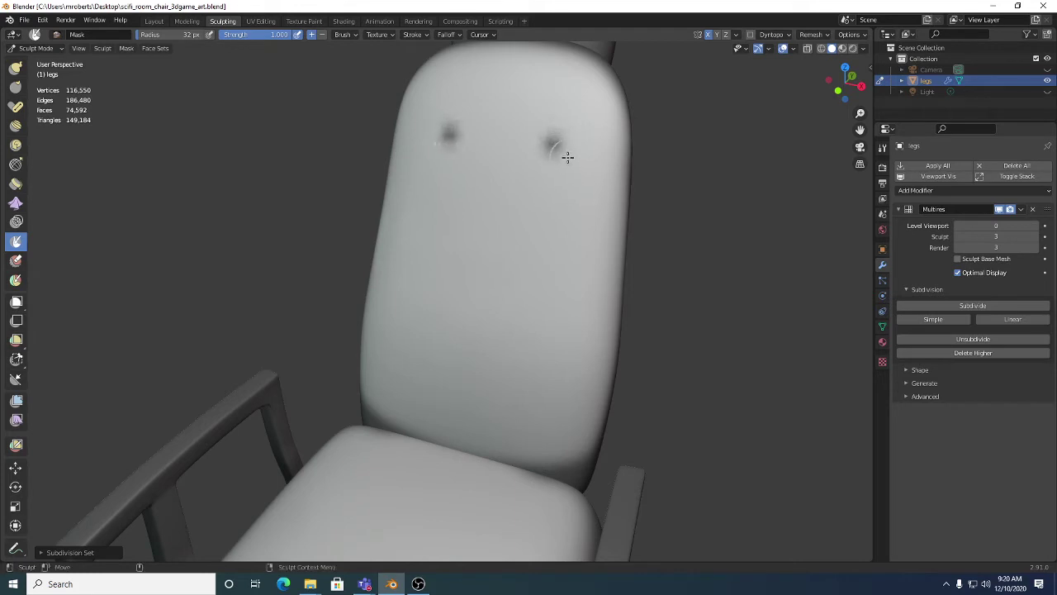
{"action": "left_click", "coordinate": [549, 145]}
{"action": "key", "text": "bracketright"}
{"action": "left_click", "coordinate": [552, 143]}
{"action": "left_click_drag", "start_coordinate": [547, 214], "coordinate": [537, 245]}
{"action": "left_click_drag", "start_coordinate": [508, 337], "coordinate": [516, 328]}
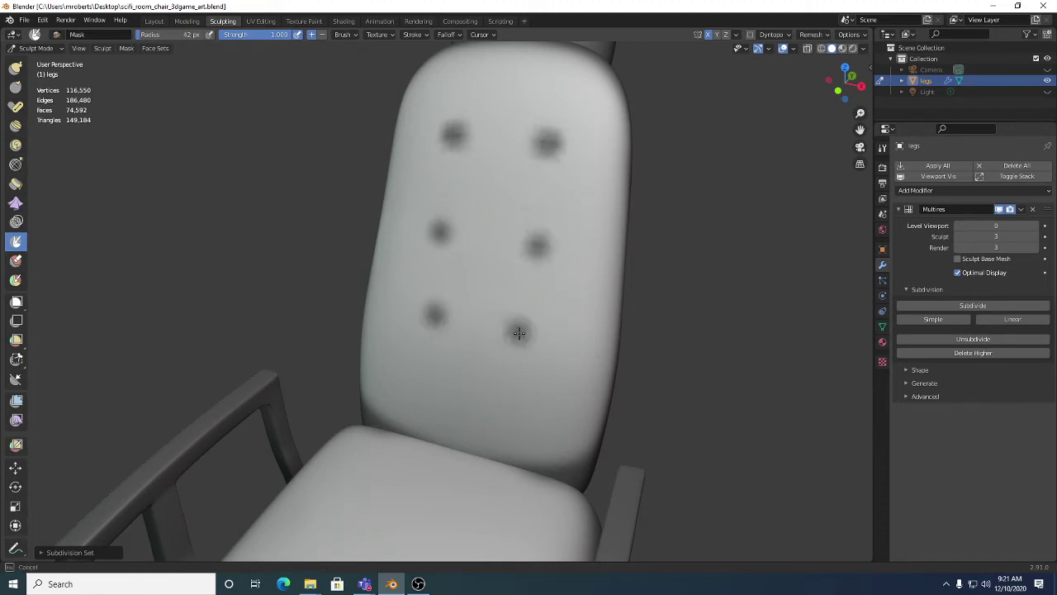
{"action": "key", "text": "alt+m"}
Try a mirrored pair of mask dots near the rear of the seat cushion, and undo it.
{"action": "mouse_move", "coordinate": [517, 355]}
{"action": "middle_mouse_down"}
{"action": "mouse_move", "coordinate": [520, 292]}
{"action": "mouse_move", "coordinate": [503, 326]}
{"action": "mouse_move", "coordinate": [427, 385]}
{"action": "mouse_move", "coordinate": [472, 371]}
{"action": "middle_mouse_up"}
{"action": "left_click_drag", "start_coordinate": [490, 363], "coordinate": [493, 359]}
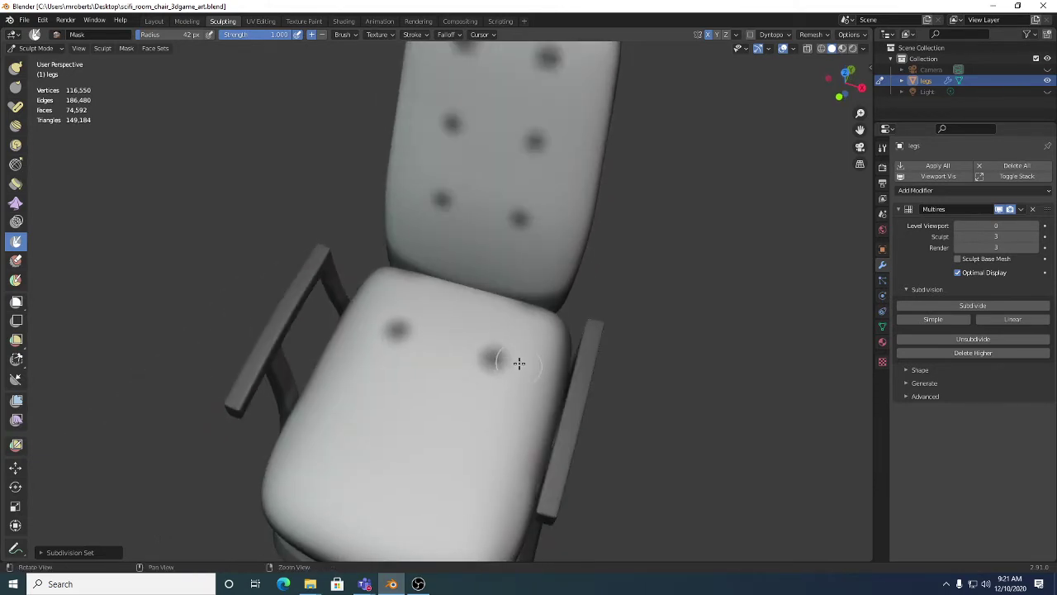
{"action": "middle_click_drag", "start_coordinate": [517, 361], "coordinate": [493, 333]}
{"action": "mouse_move", "coordinate": [457, 402]}
{"action": "middle_mouse_down"}
{"action": "mouse_move", "coordinate": [468, 366]}
{"action": "mouse_move", "coordinate": [531, 302]}
{"action": "mouse_move", "coordinate": [523, 163]}
{"action": "middle_mouse_up"}
{"action": "key", "text": "ctrl+z"}
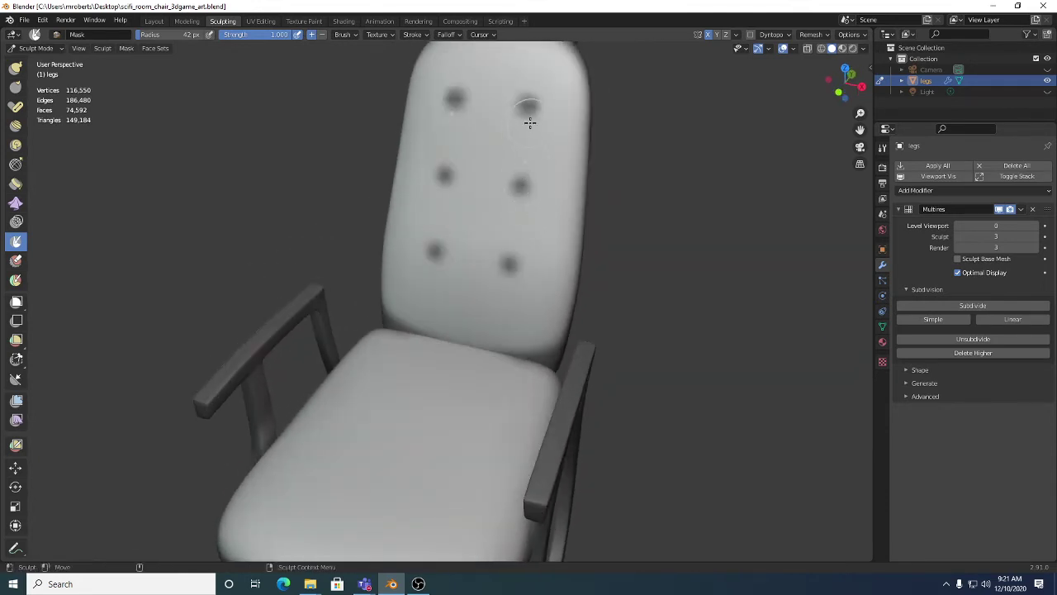
Switch the Mask brush's stroke method back to Space.
{"action": "mouse_move", "coordinate": [529, 107]}
{"action": "middle_mouse_down"}
{"action": "mouse_move", "coordinate": [536, 217]}
{"action": "mouse_move", "coordinate": [572, 217]}
{"action": "mouse_move", "coordinate": [573, 253]}
{"action": "middle_mouse_up"}
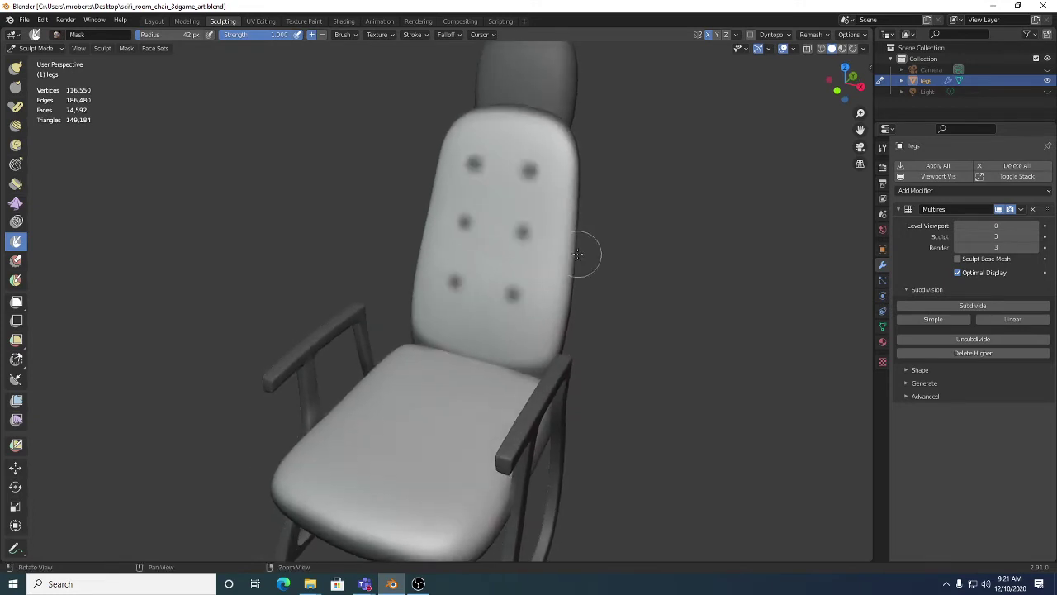
{"action": "left_click", "coordinate": [414, 35]}
{"action": "left_click", "coordinate": [435, 56]}
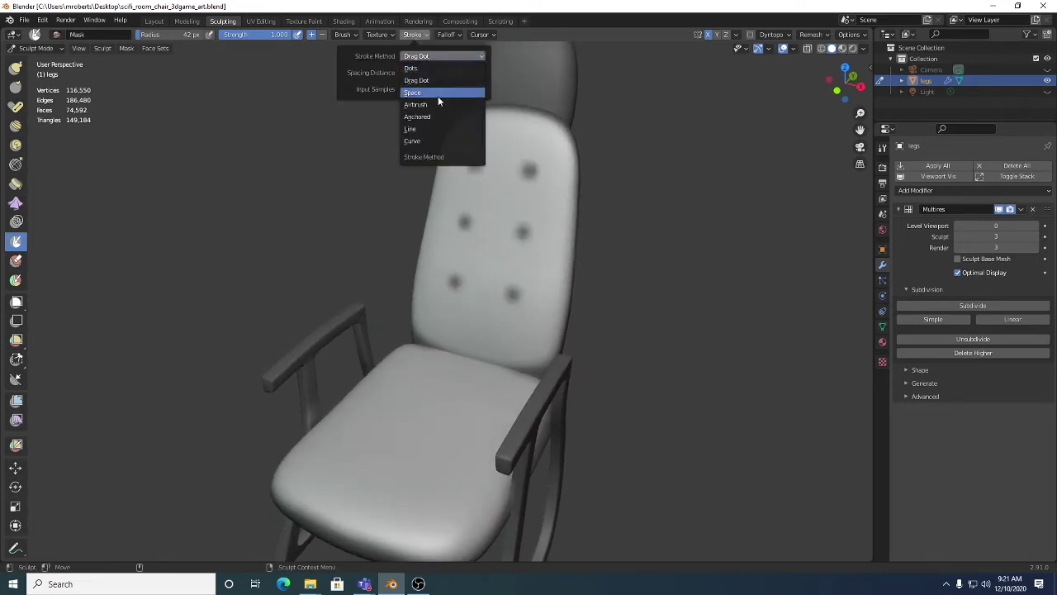
{"action": "left_click", "coordinate": [439, 96]}
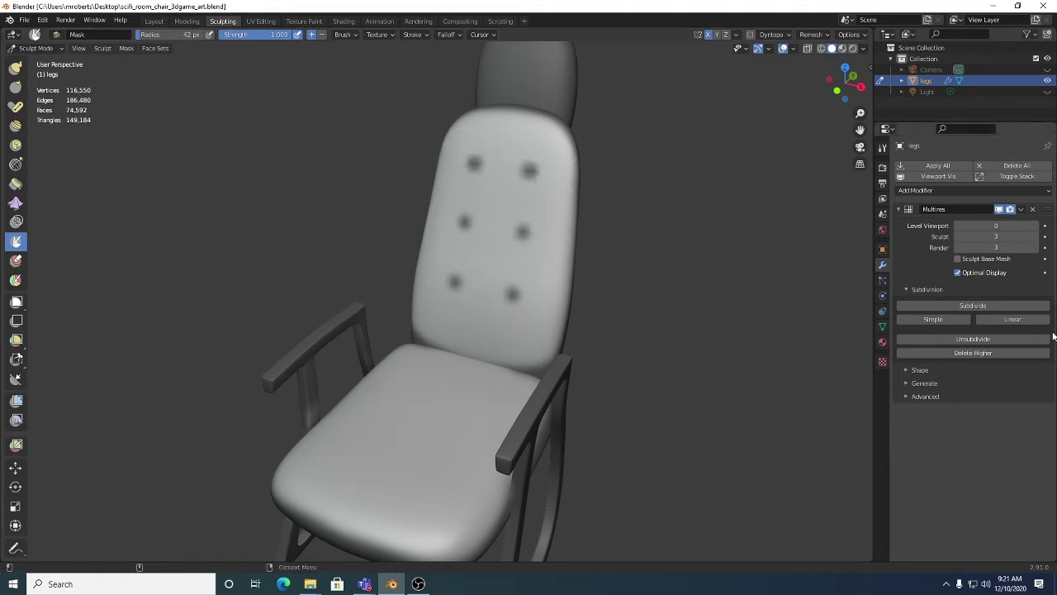
Activate the Mesh Filter tool and restore the maximized program window to a floating one.
{"action": "middle_click_drag", "start_coordinate": [513, 221], "coordinate": [564, 124]}
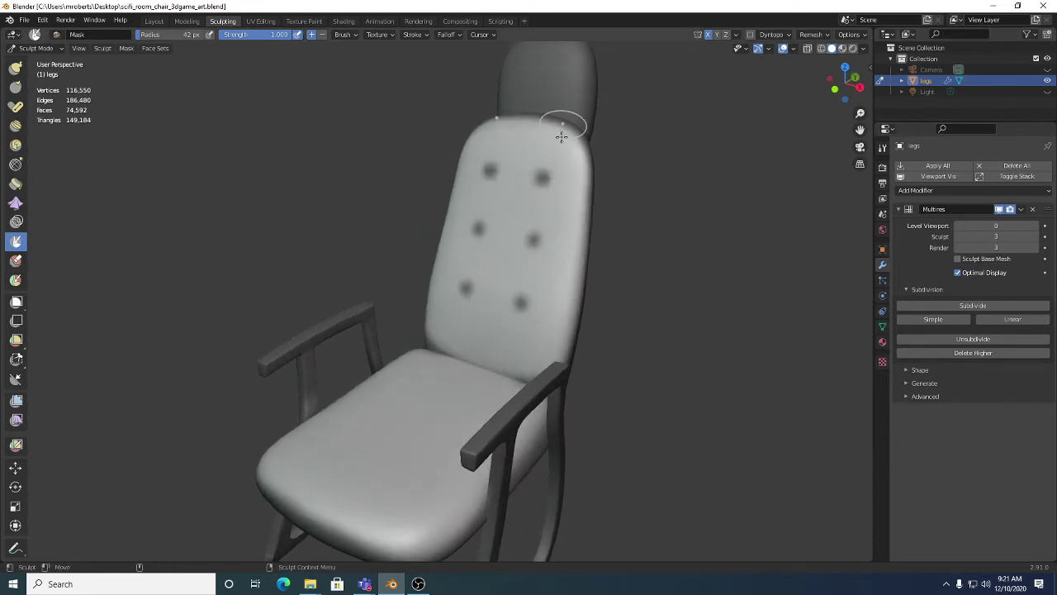
{"action": "middle_click_drag", "start_coordinate": [512, 309], "coordinate": [517, 304]}
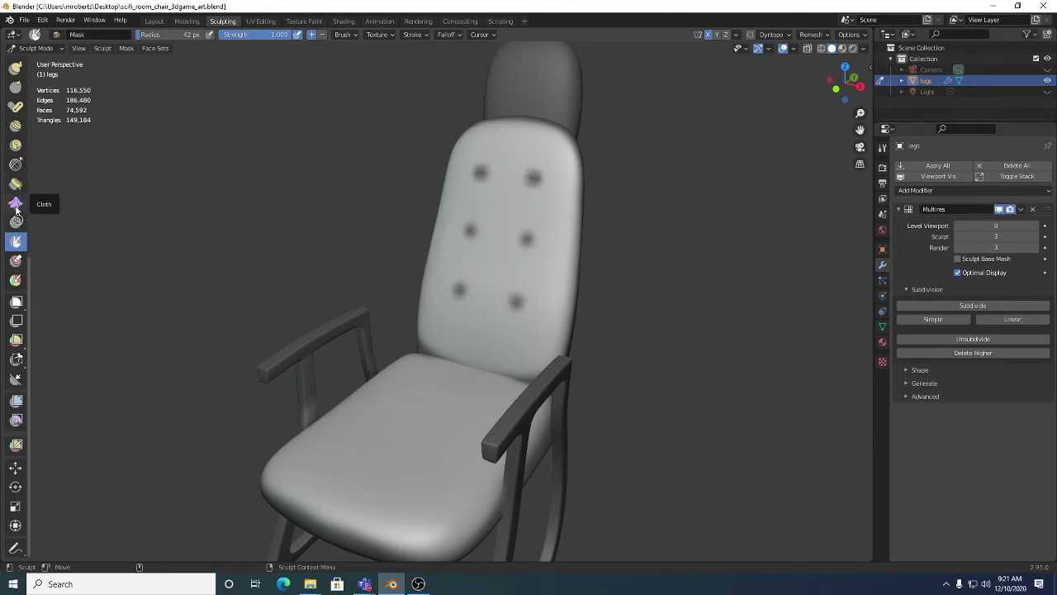
{"action": "left_click", "coordinate": [14, 402]}
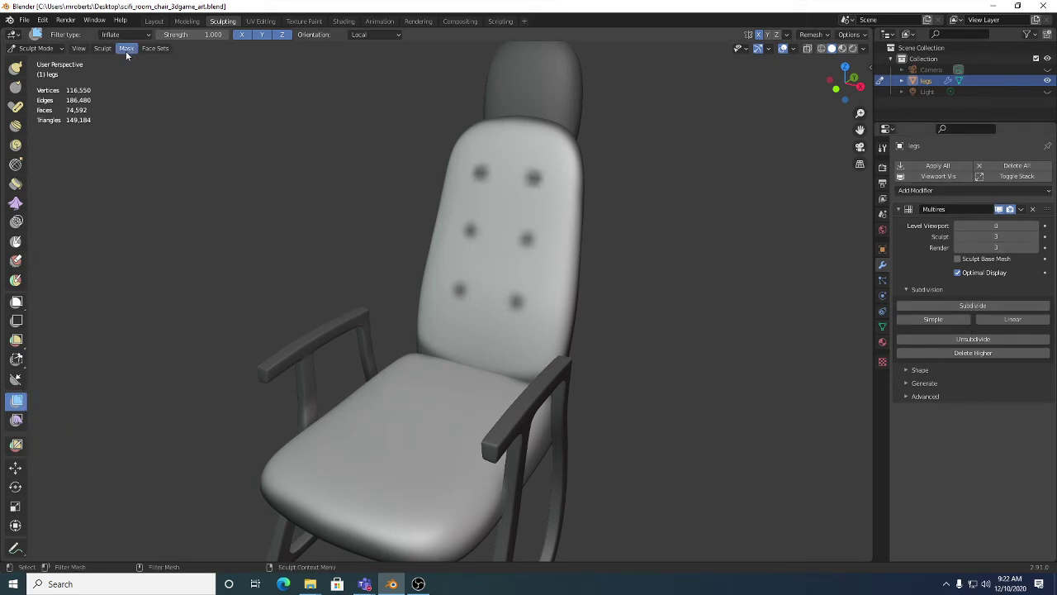
{"action": "left_click_drag", "start_coordinate": [289, 7], "coordinate": [312, 75]}
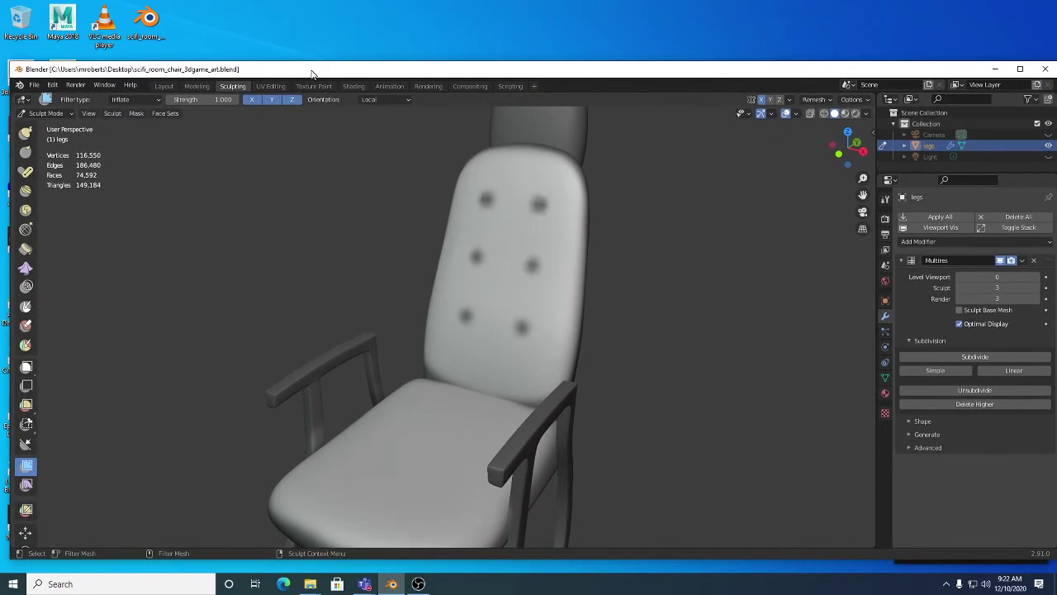
{"action": "left_click", "coordinate": [136, 113]}
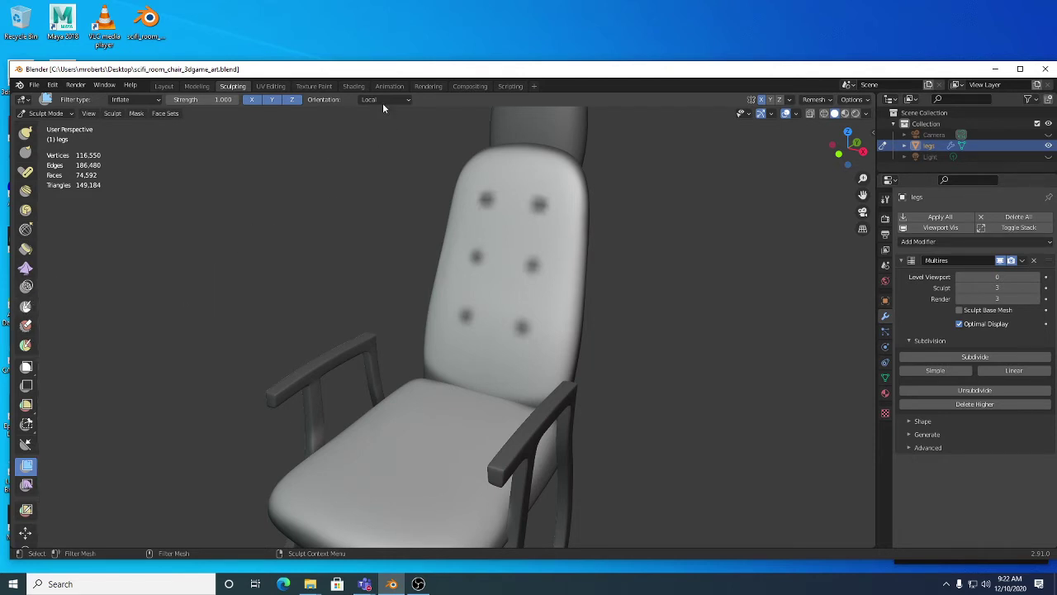
Return to the Mask brush and choose Space as its stroke method.
{"action": "left_click", "coordinate": [26, 309]}
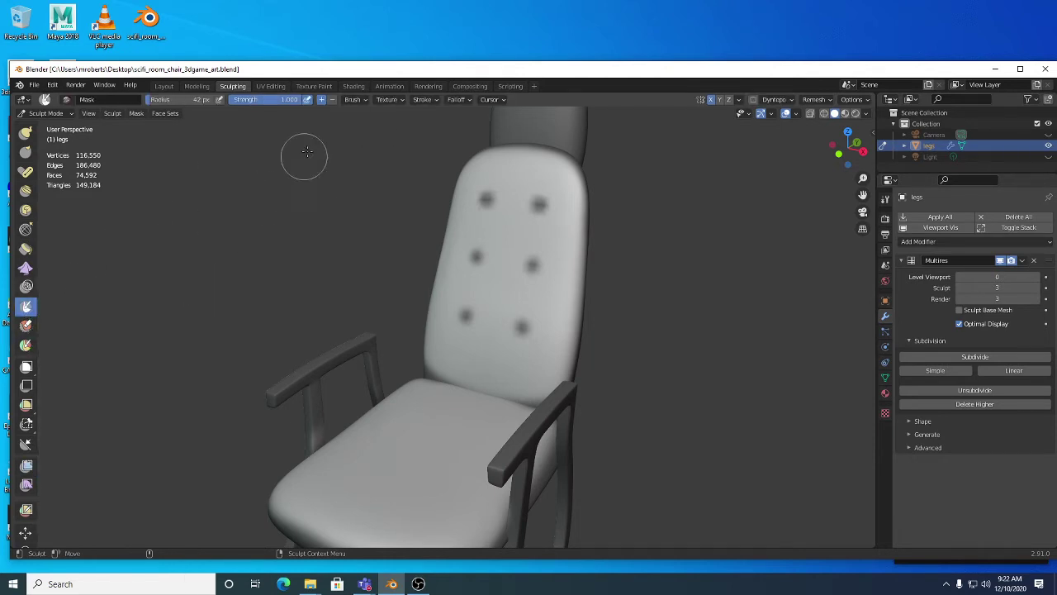
{"action": "left_click", "coordinate": [421, 100]}
{"action": "left_click", "coordinate": [436, 122]}
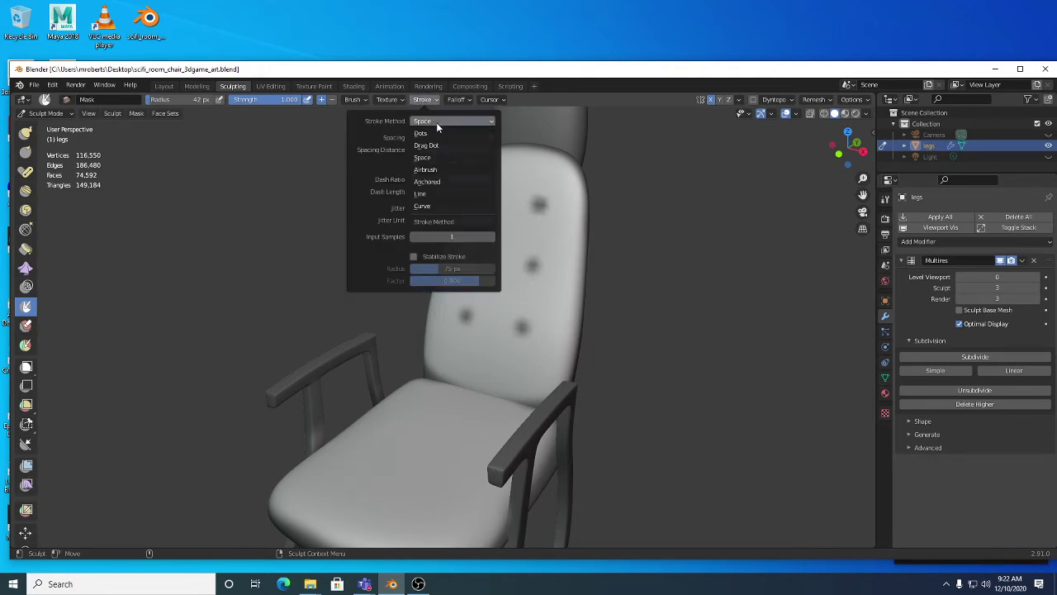
{"action": "left_click", "coordinate": [453, 158]}
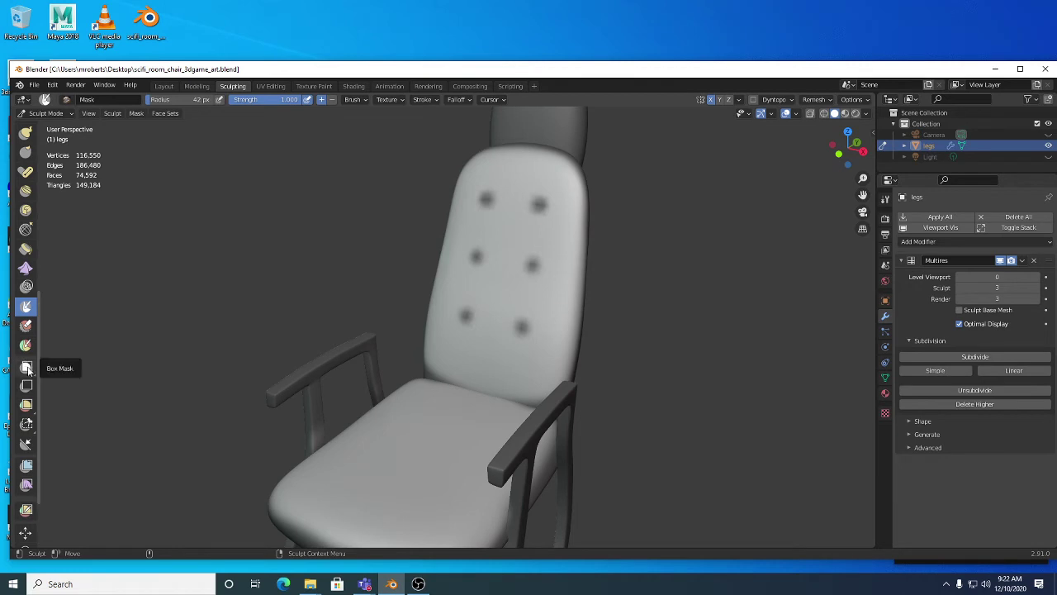
Activate the Mesh Filter tool and choose Inflate as its filter type.
{"action": "scroll", "coordinate": [26, 376], "scroll_direction": "down", "scroll_amount": 2}
{"action": "left_click", "coordinate": [25, 421]}
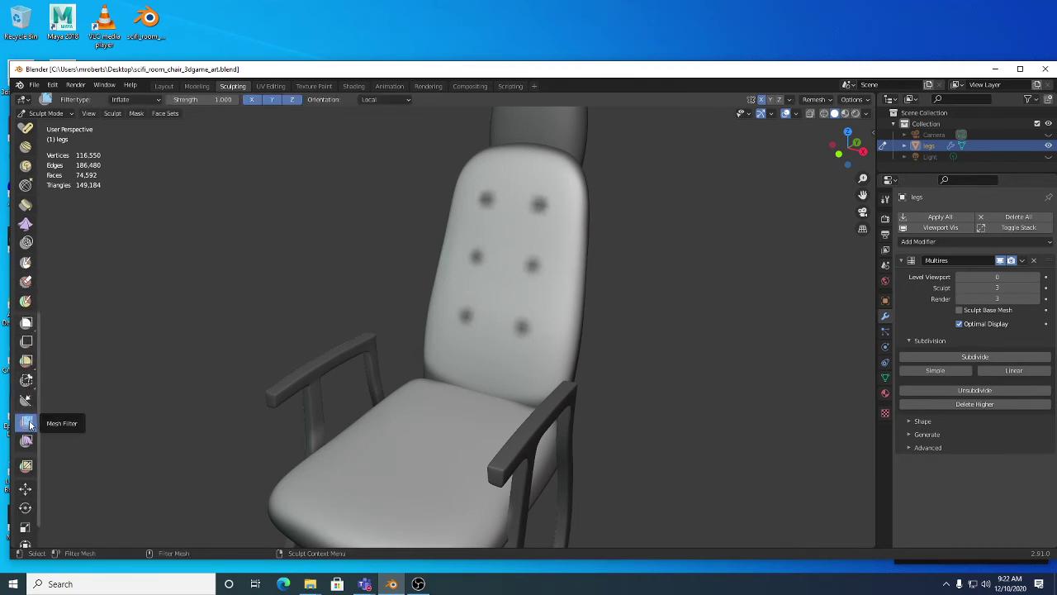
{"action": "middle_click_drag", "start_coordinate": [264, 405], "coordinate": [313, 325]}
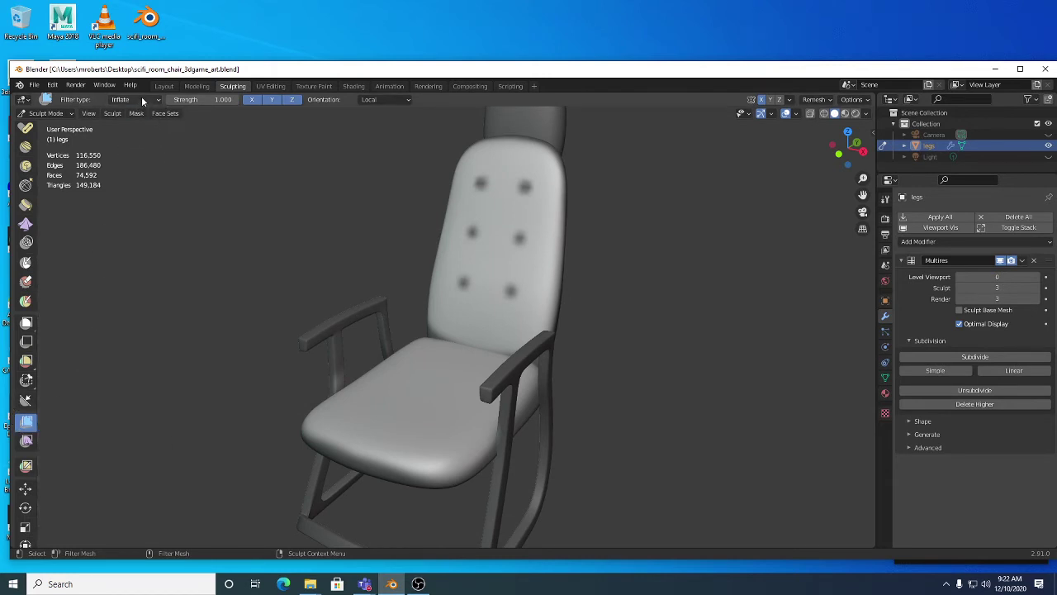
{"action": "left_click", "coordinate": [142, 100]}
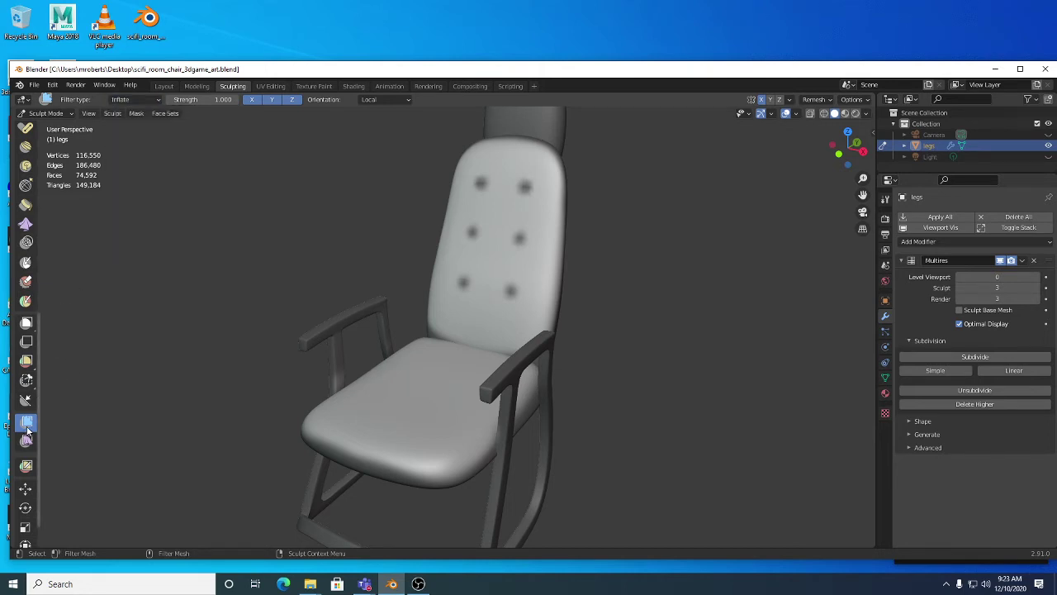
{"action": "left_click", "coordinate": [149, 100]}
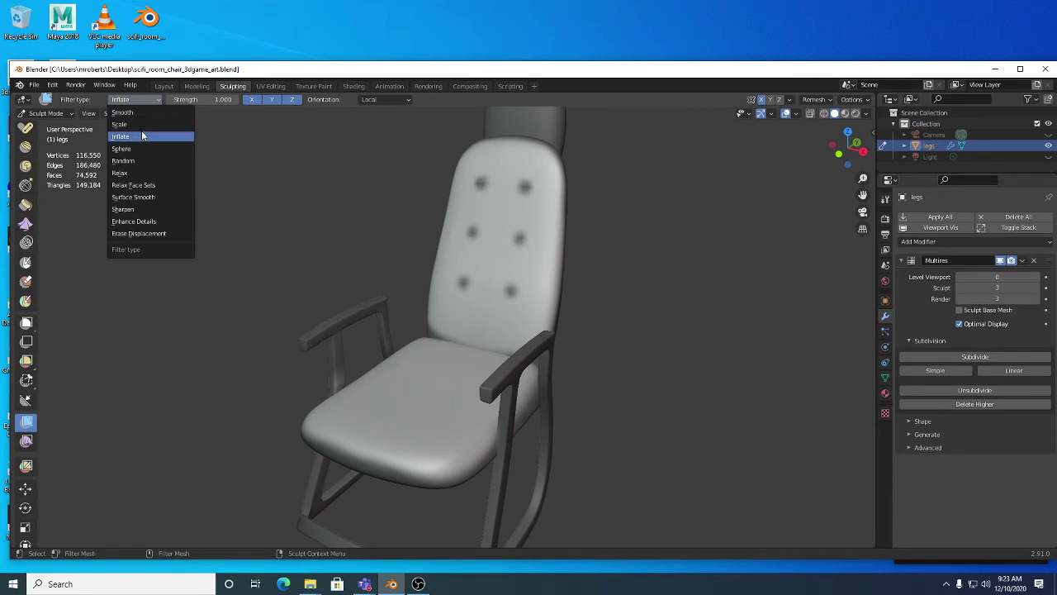
{"action": "left_click", "coordinate": [142, 135]}
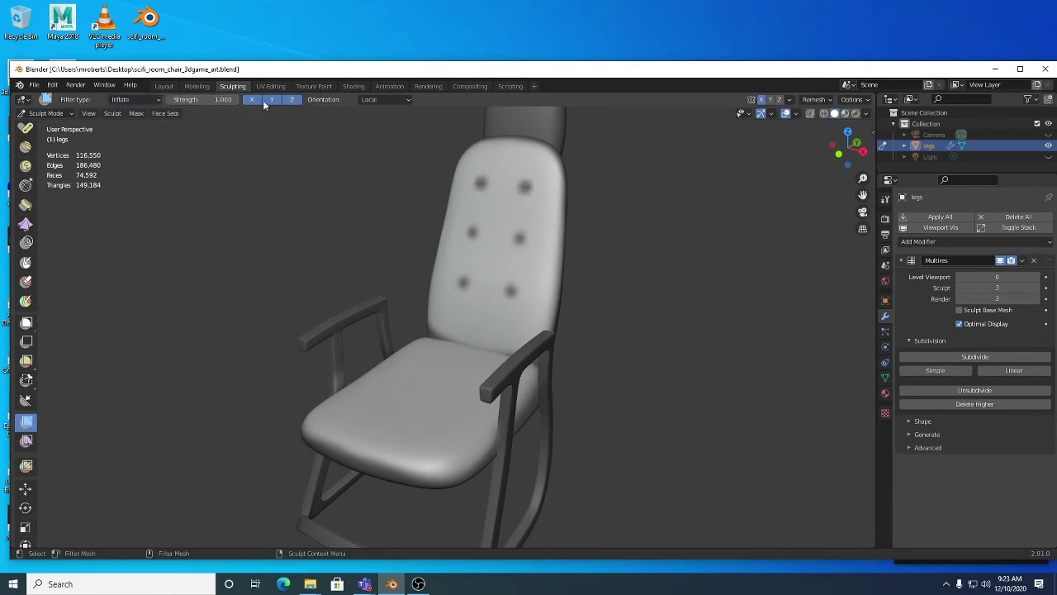
Keep the Mesh Filter's orientation at Local and inflate the unmasked seat and backrest padding around the masked button dots.
{"action": "left_click", "coordinate": [375, 101]}
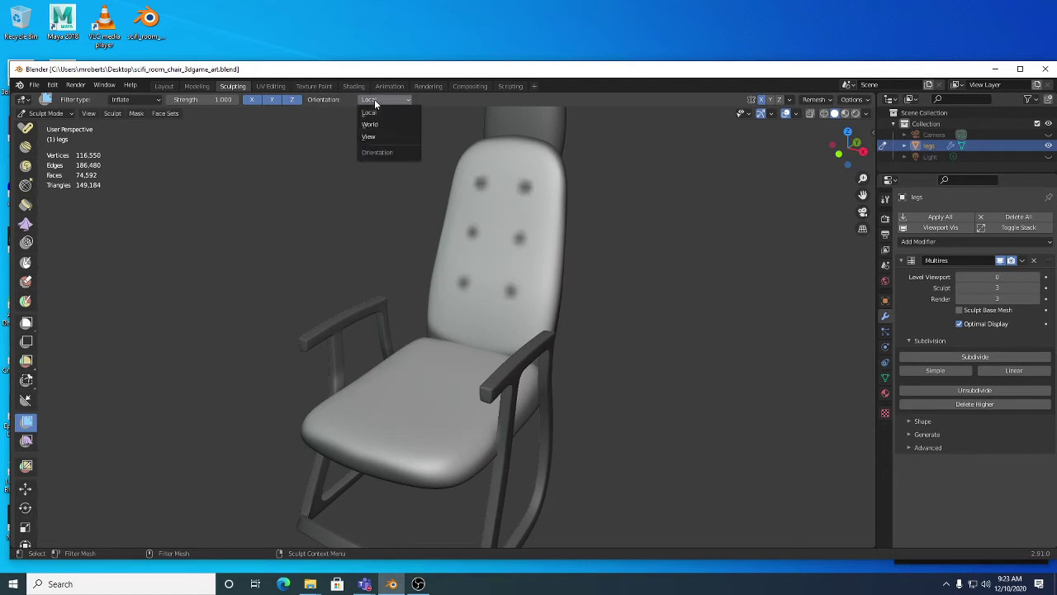
{"action": "left_click", "coordinate": [374, 118]}
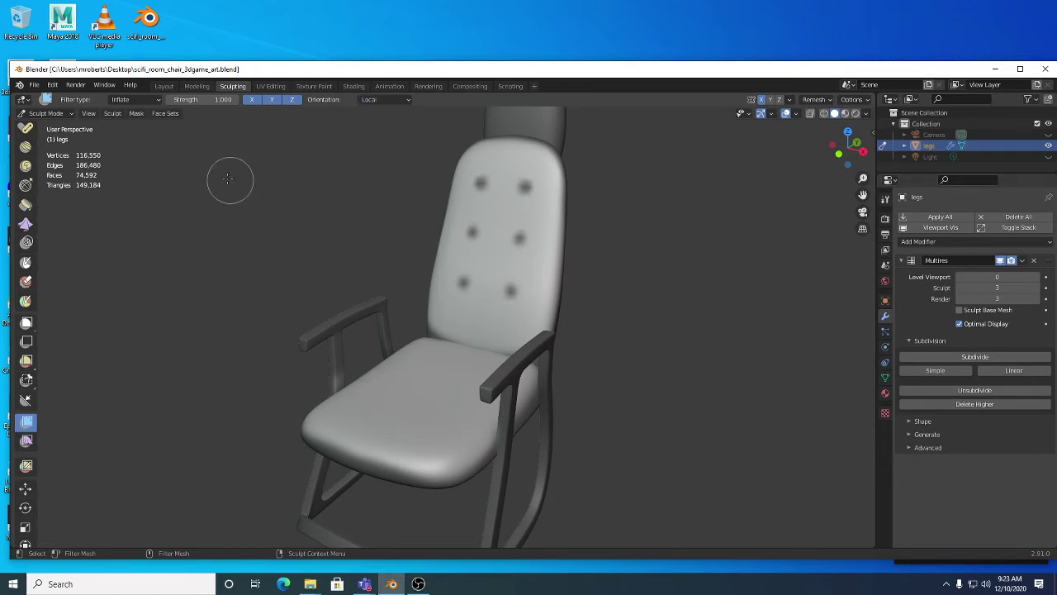
{"action": "middle_click_drag", "start_coordinate": [564, 256], "coordinate": [540, 264]}
{"action": "left_click_drag", "start_coordinate": [562, 259], "coordinate": [590, 267]}
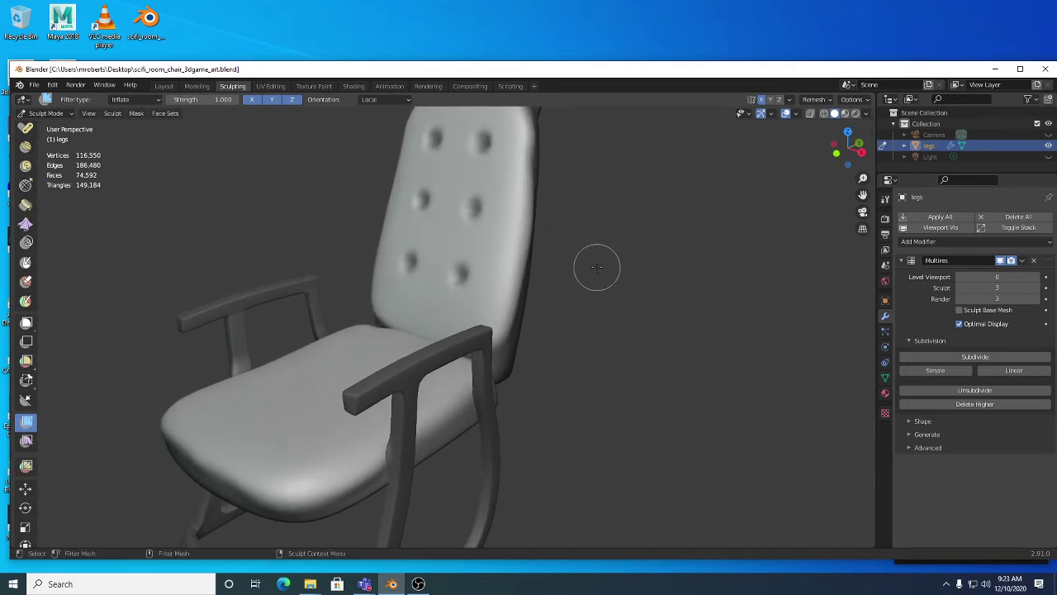
{"action": "middle_click_drag", "start_coordinate": [597, 267], "coordinate": [620, 238]}
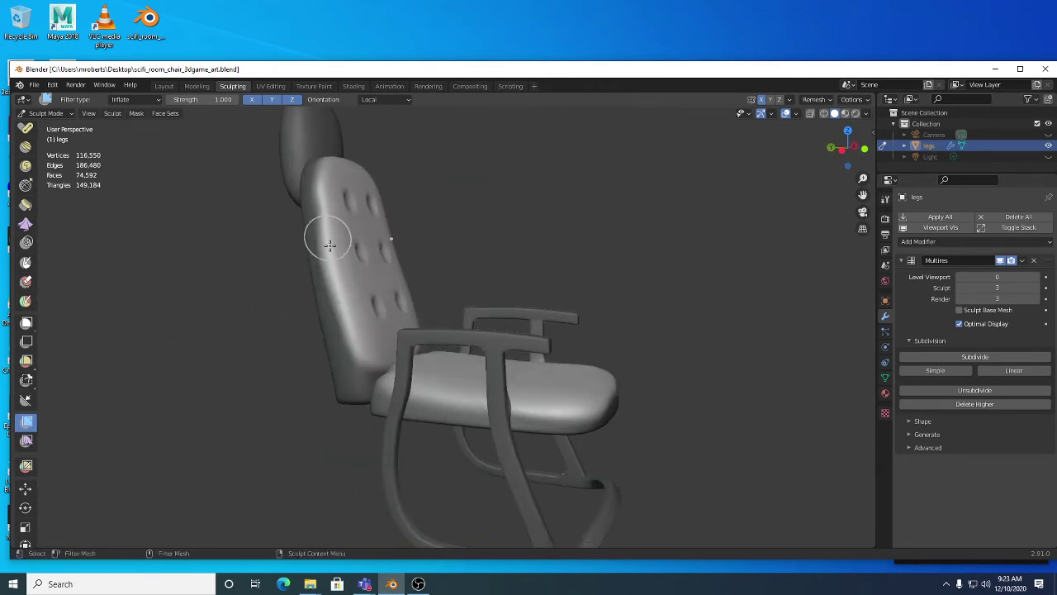
{"action": "middle_click_drag", "start_coordinate": [517, 371], "coordinate": [399, 312]}
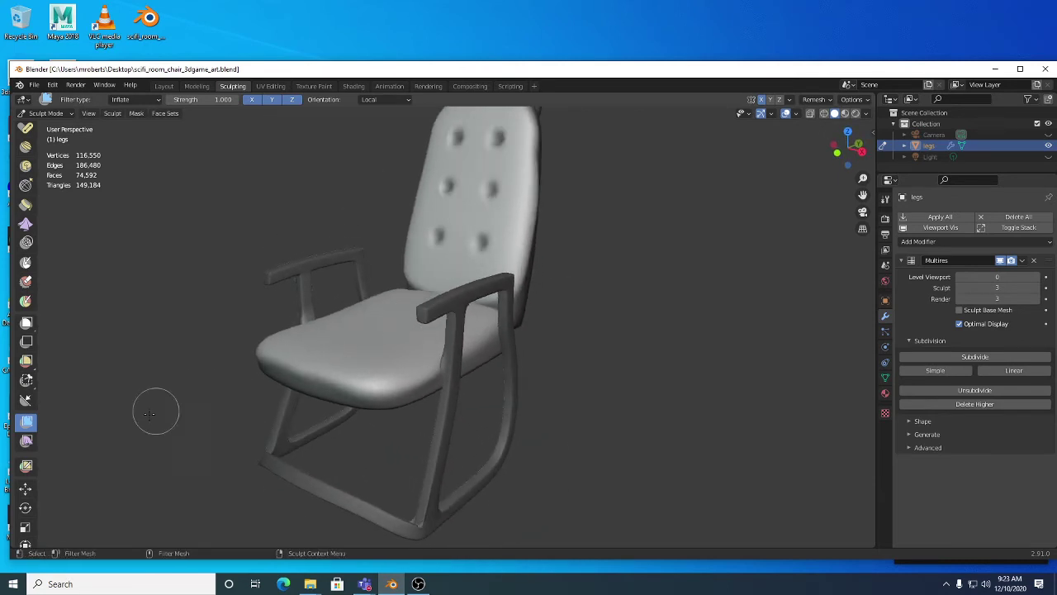
Switch from the Mesh Filter to the Cloth Filter tool.
{"action": "left_click", "coordinate": [27, 443]}
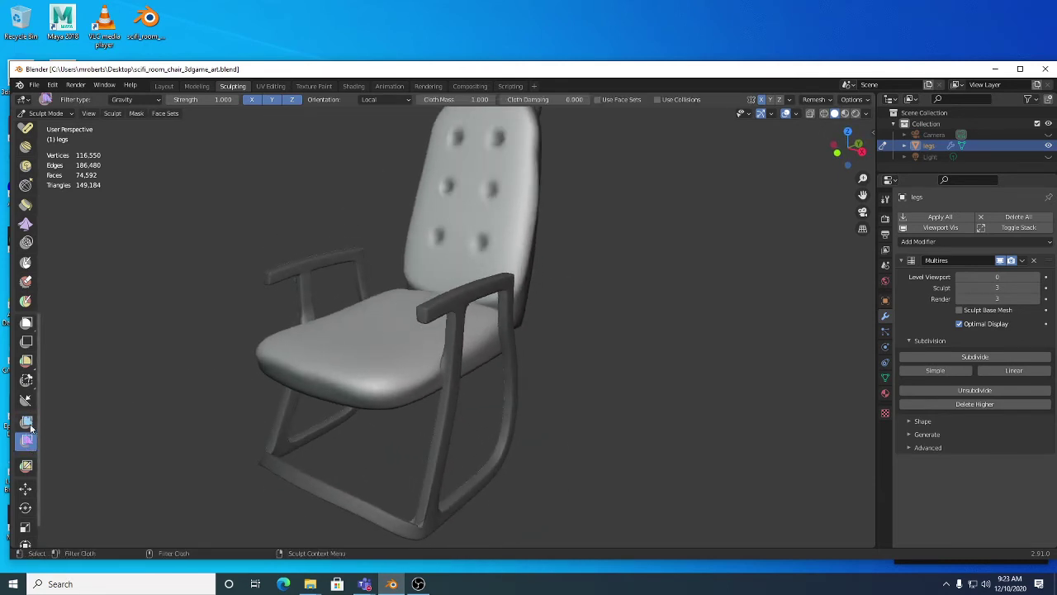
{"action": "left_click", "coordinate": [27, 422]}
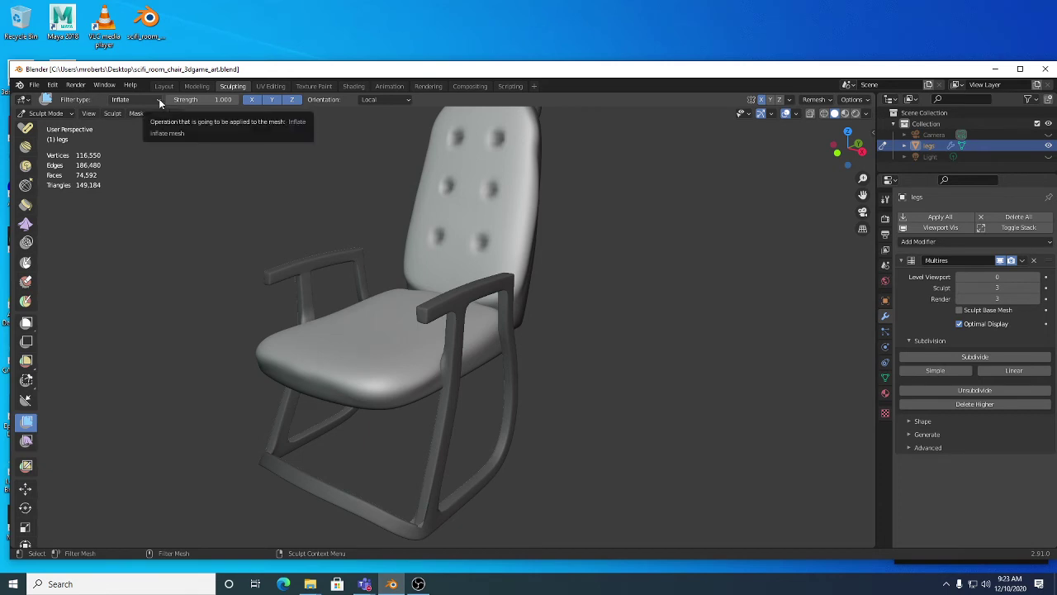
{"action": "left_click", "coordinate": [24, 442]}
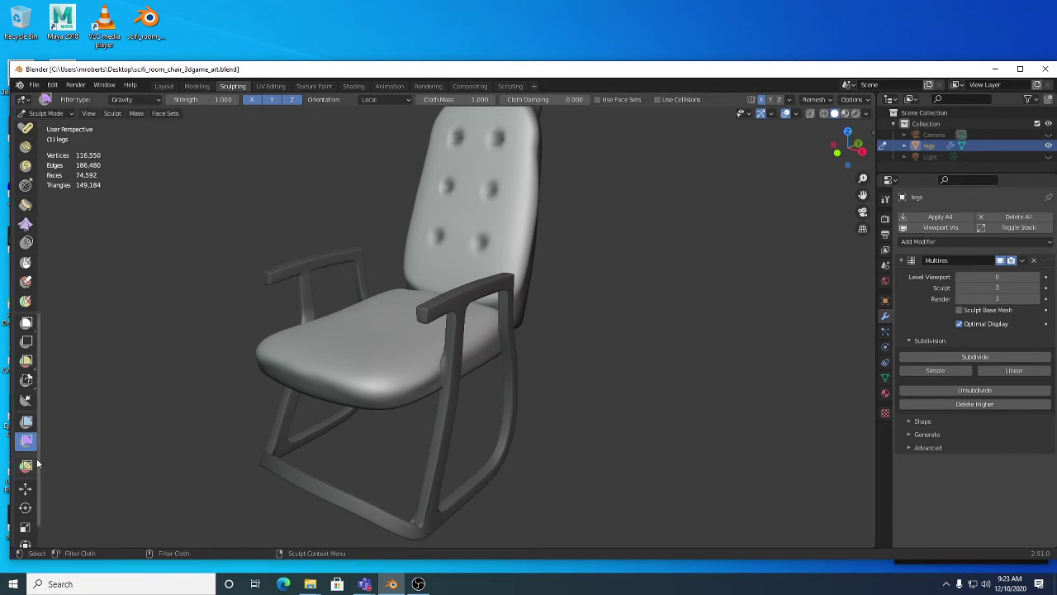
Try puffing up the cushions with the Cloth Filter's Inflate type, and undo the applications.
{"action": "left_click", "coordinate": [151, 100]}
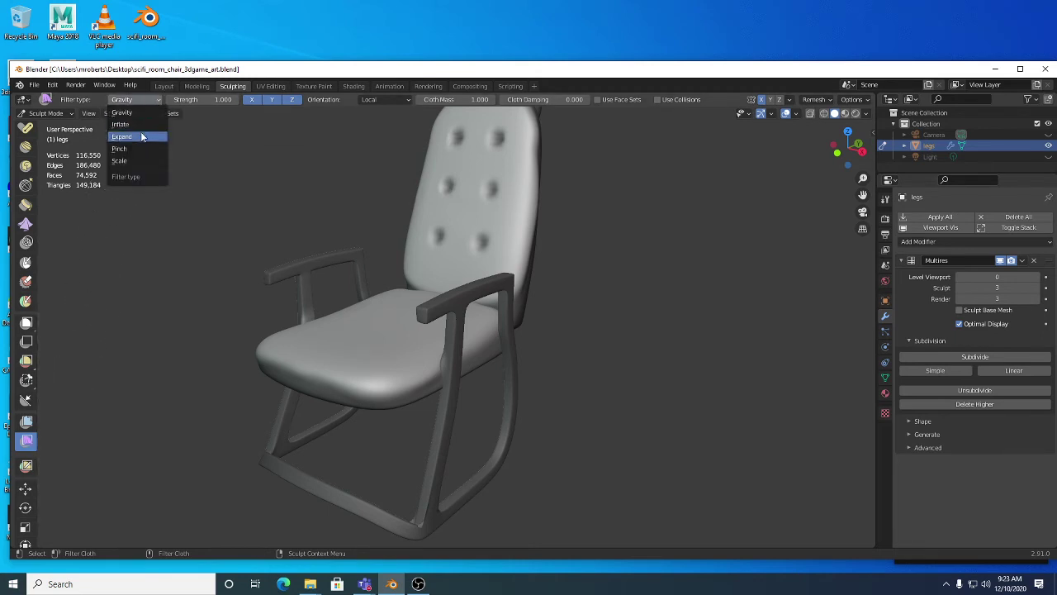
{"action": "left_click", "coordinate": [141, 125]}
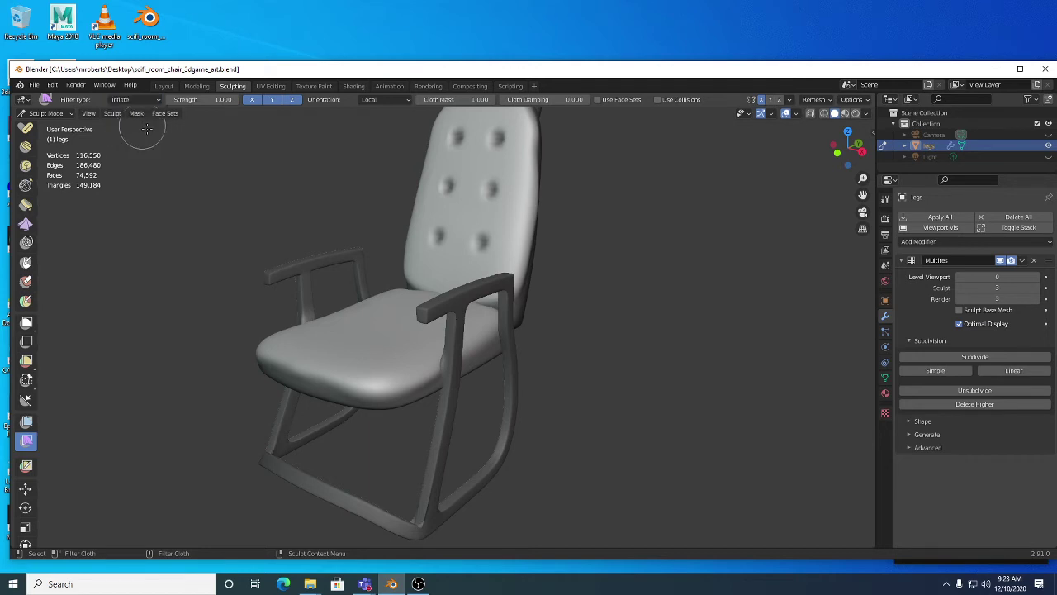
{"action": "left_click_drag", "start_coordinate": [490, 284], "coordinate": [520, 286]}
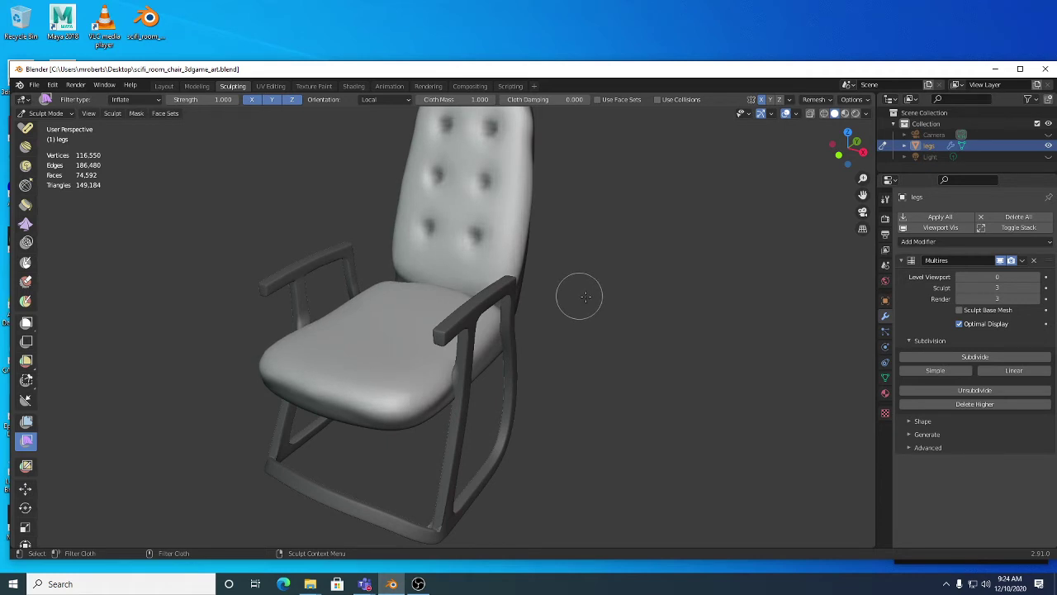
{"action": "mouse_move", "coordinate": [578, 295]}
{"action": "left_mouse_down"}
{"action": "mouse_move", "coordinate": [670, 298]}
{"action": "mouse_move", "coordinate": [576, 299]}
{"action": "left_mouse_up"}
{"action": "mouse_move", "coordinate": [577, 298]}
{"action": "middle_mouse_down"}
{"action": "mouse_move", "coordinate": [504, 307]}
{"action": "mouse_move", "coordinate": [557, 314]}
{"action": "mouse_move", "coordinate": [524, 298]}
{"action": "mouse_move", "coordinate": [590, 294]}
{"action": "middle_mouse_up"}
{"action": "key", "text": "ctrl+z"}
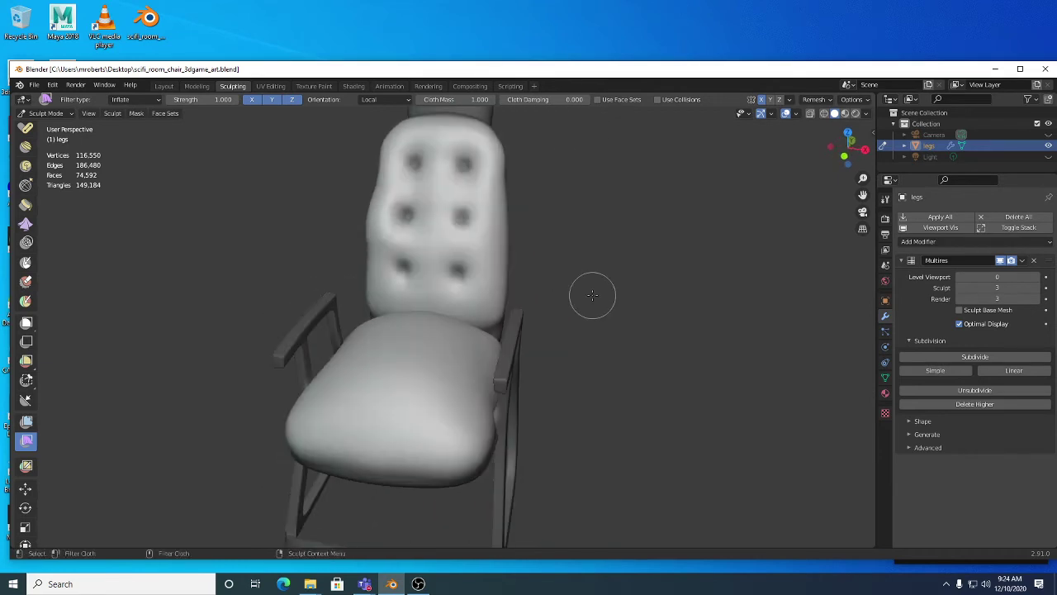
{"action": "key", "text": "ctrl+z"}
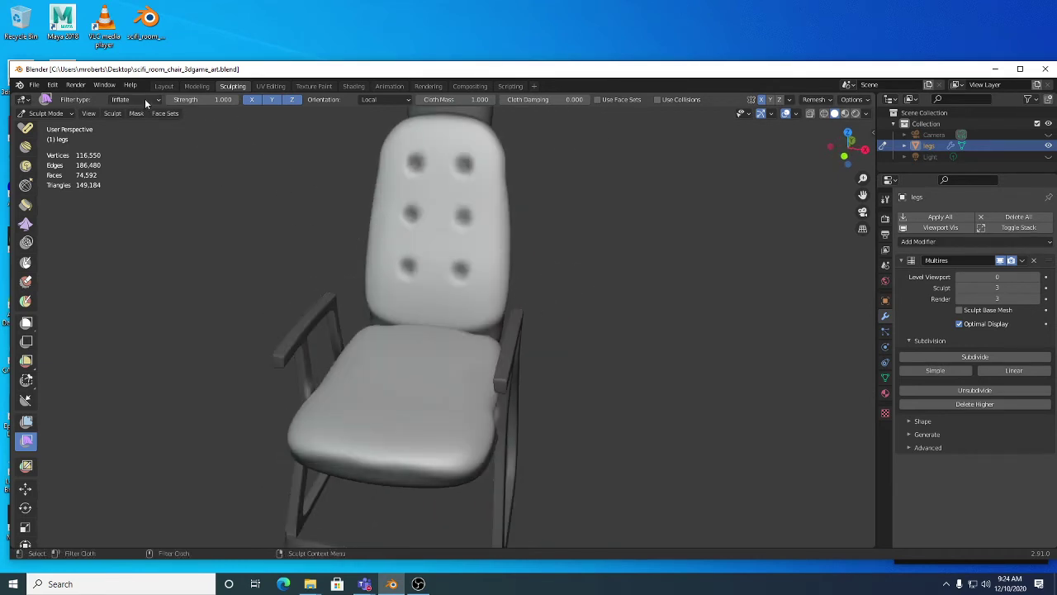
Set the Cloth Filter type to Expand, undo a first heavy application, and apply it lightly to the cushions.
{"action": "left_click", "coordinate": [144, 99]}
{"action": "left_click", "coordinate": [139, 135]}
{"action": "mouse_move", "coordinate": [626, 338]}
{"action": "left_mouse_down"}
{"action": "mouse_move", "coordinate": [658, 341]}
{"action": "mouse_move", "coordinate": [644, 340]}
{"action": "left_mouse_up"}
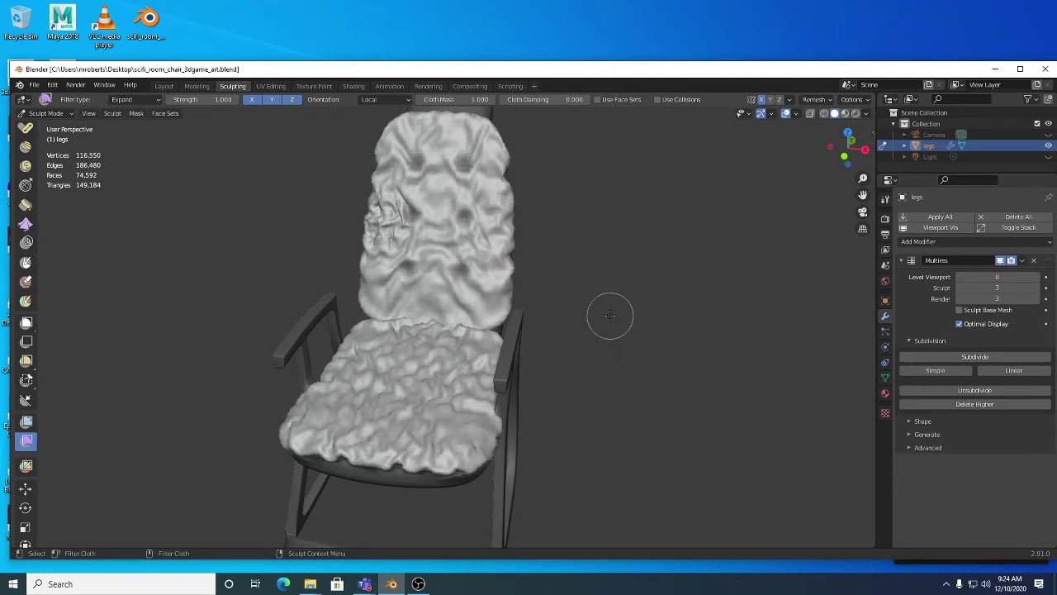
{"action": "key", "text": "ctrl+z"}
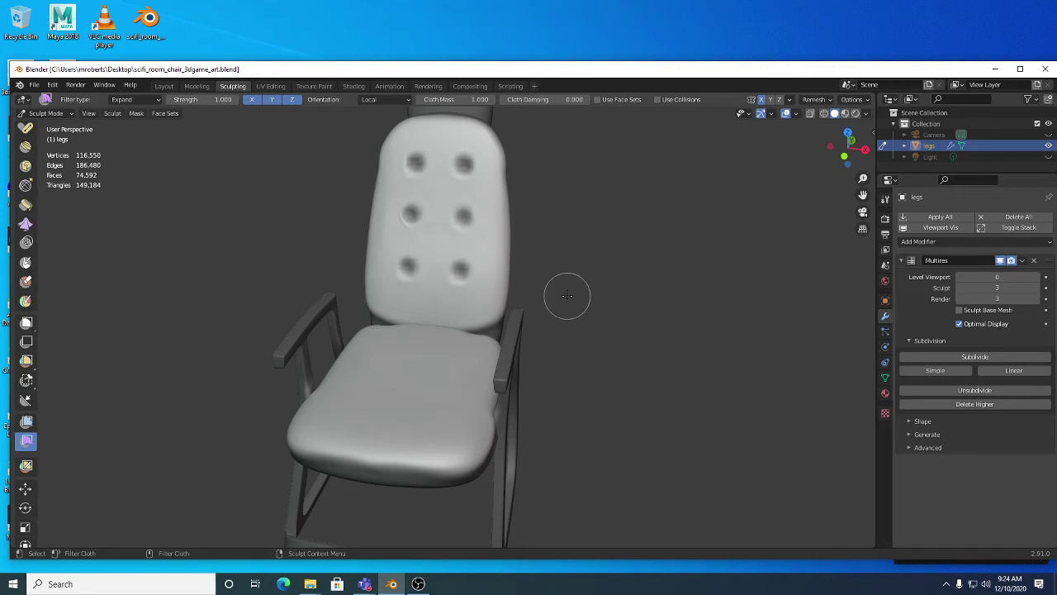
{"action": "left_click_drag", "start_coordinate": [581, 297], "coordinate": [585, 296]}
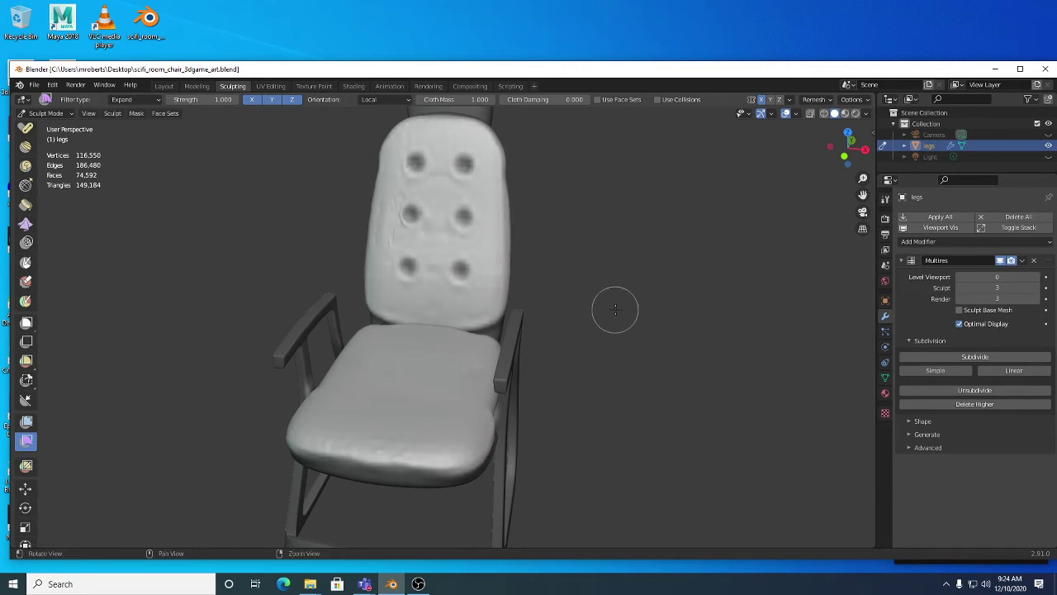
Set the Cloth Filter type to Gravity and apply it to the seat and backrest cushions.
{"action": "middle_click_drag", "start_coordinate": [614, 307], "coordinate": [288, 129]}
{"action": "left_click", "coordinate": [149, 103]}
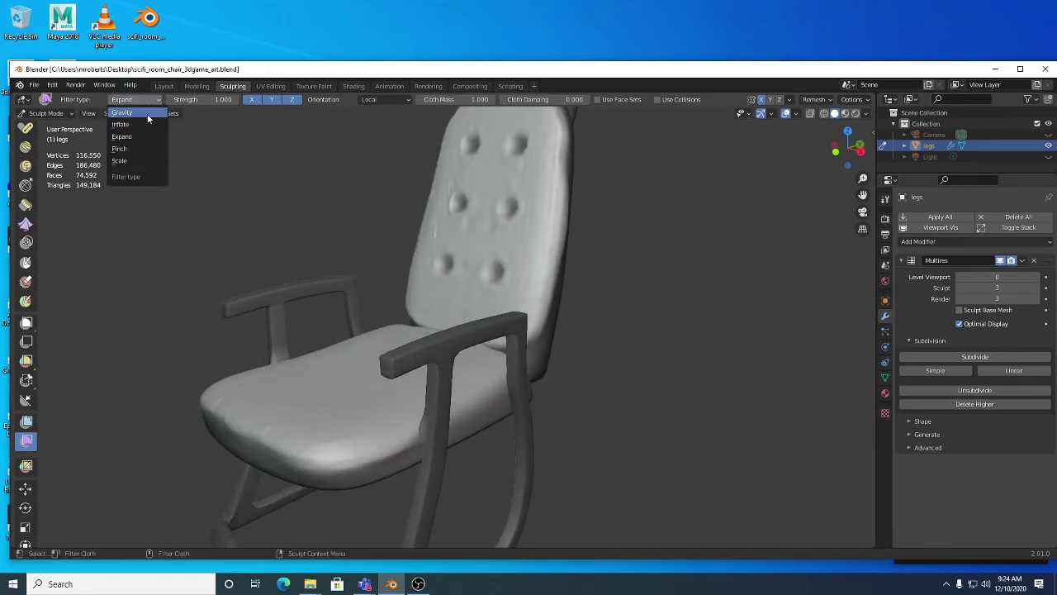
{"action": "left_click", "coordinate": [147, 109]}
{"action": "left_click_drag", "start_coordinate": [630, 307], "coordinate": [660, 313]}
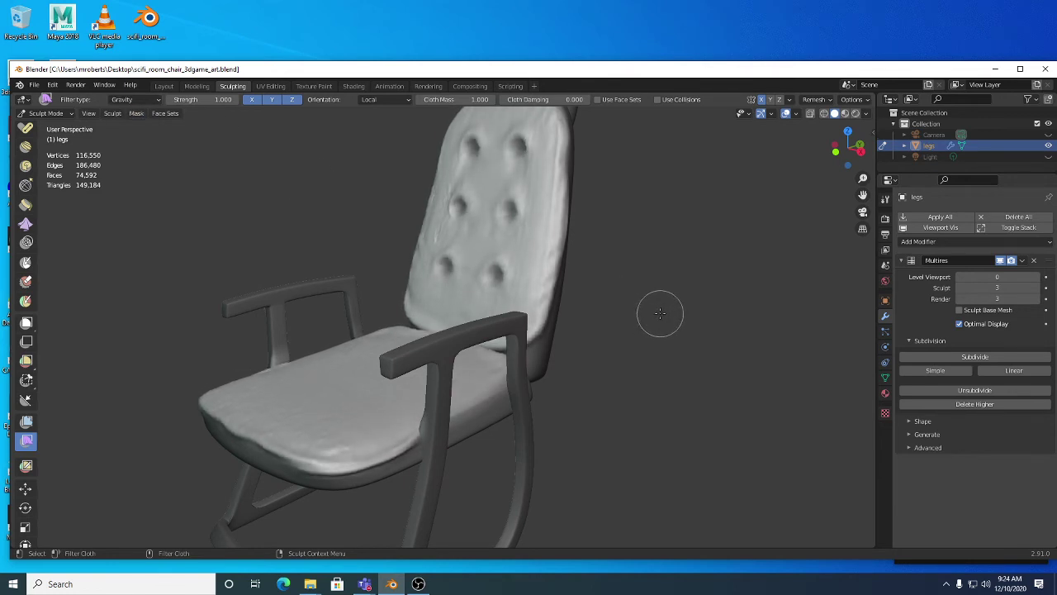
{"action": "middle_click_drag", "start_coordinate": [618, 309], "coordinate": [637, 285]}
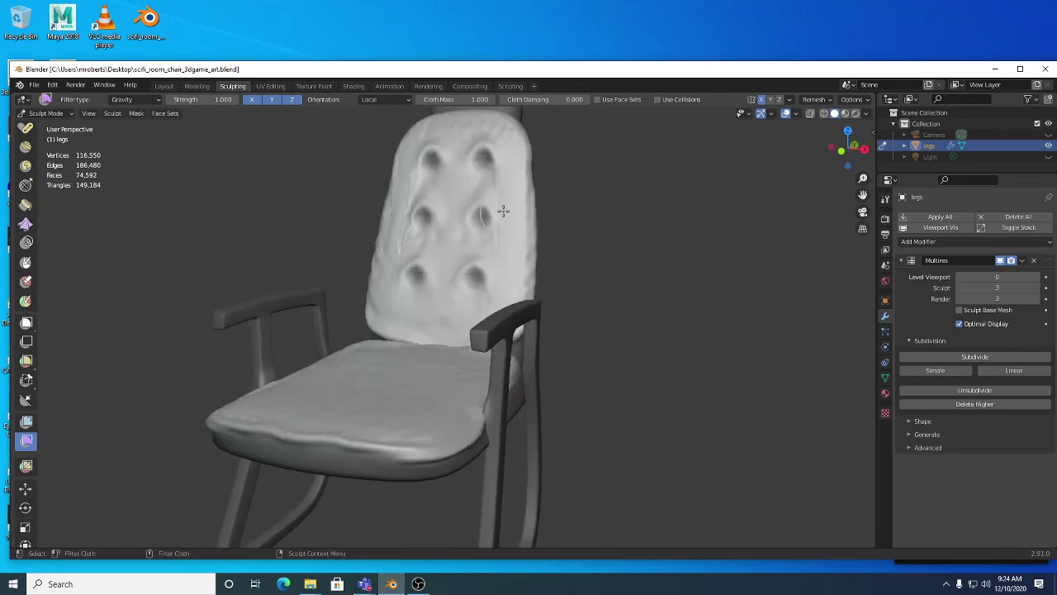
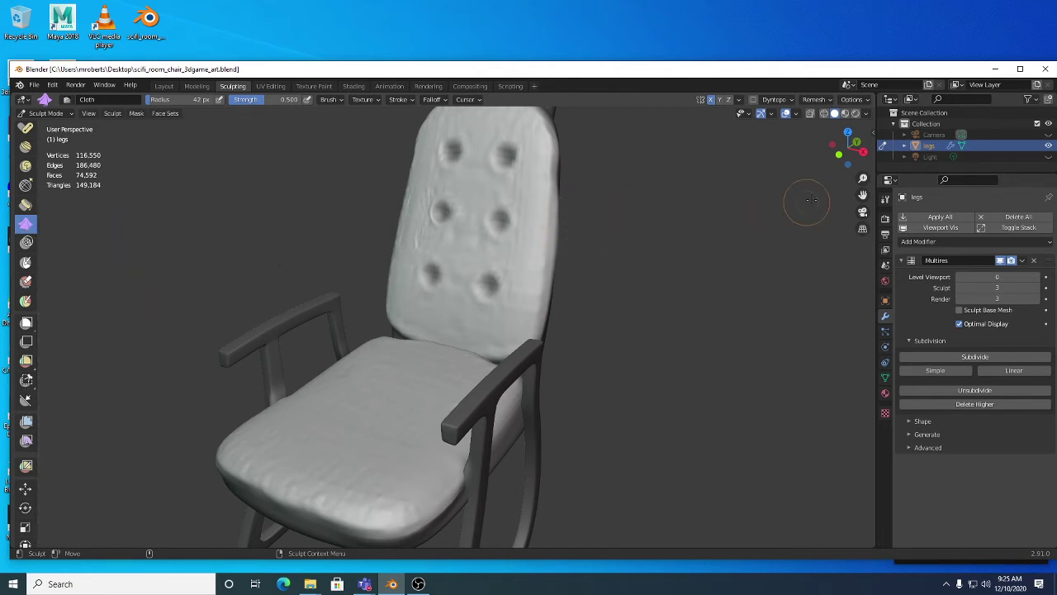
Set the Cloth brush's simulation area to Dynamic in its brush settings.
{"action": "left_click", "coordinate": [886, 200]}
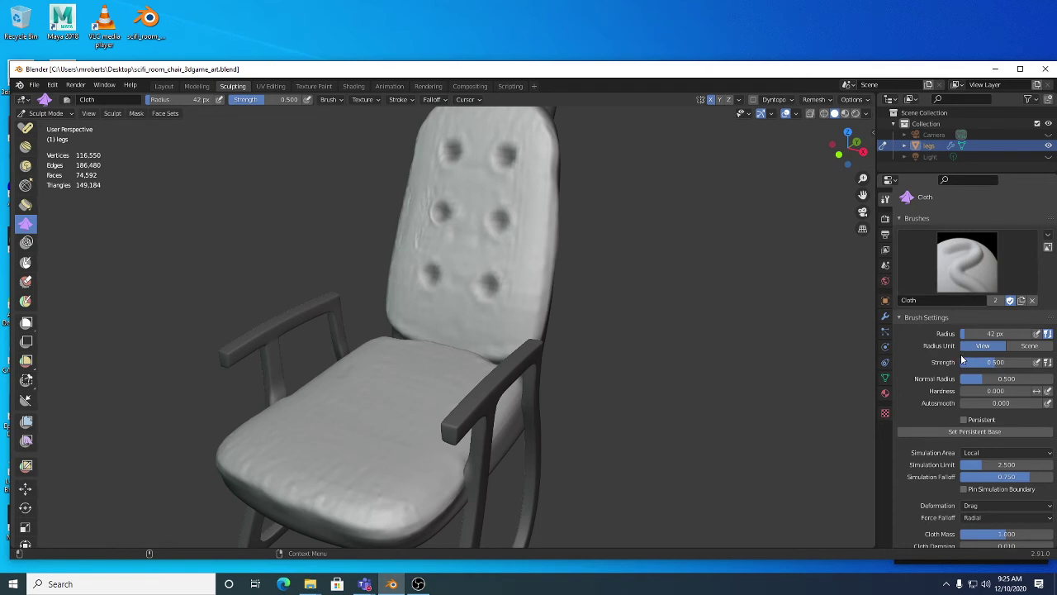
{"action": "scroll", "coordinate": [963, 359], "scroll_direction": "down", "scroll_amount": 5}
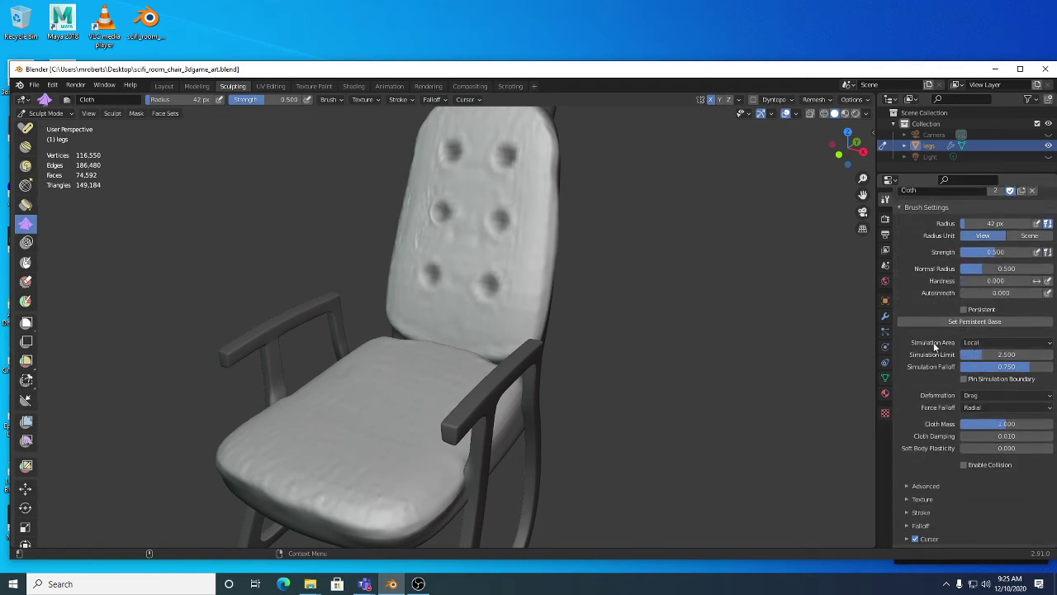
{"action": "left_click", "coordinate": [985, 342]}
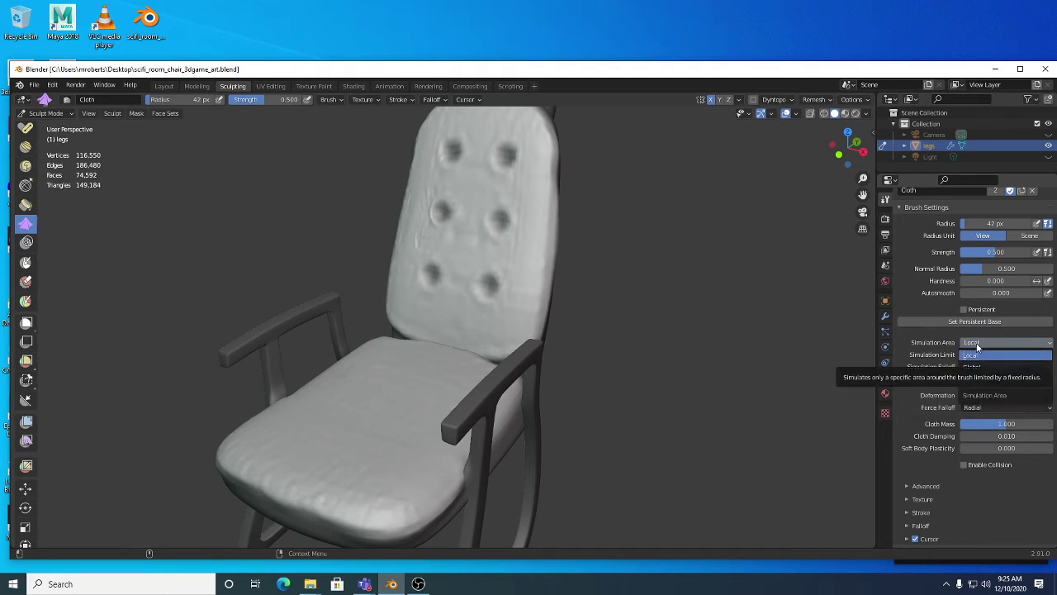
{"action": "left_click", "coordinate": [984, 382]}
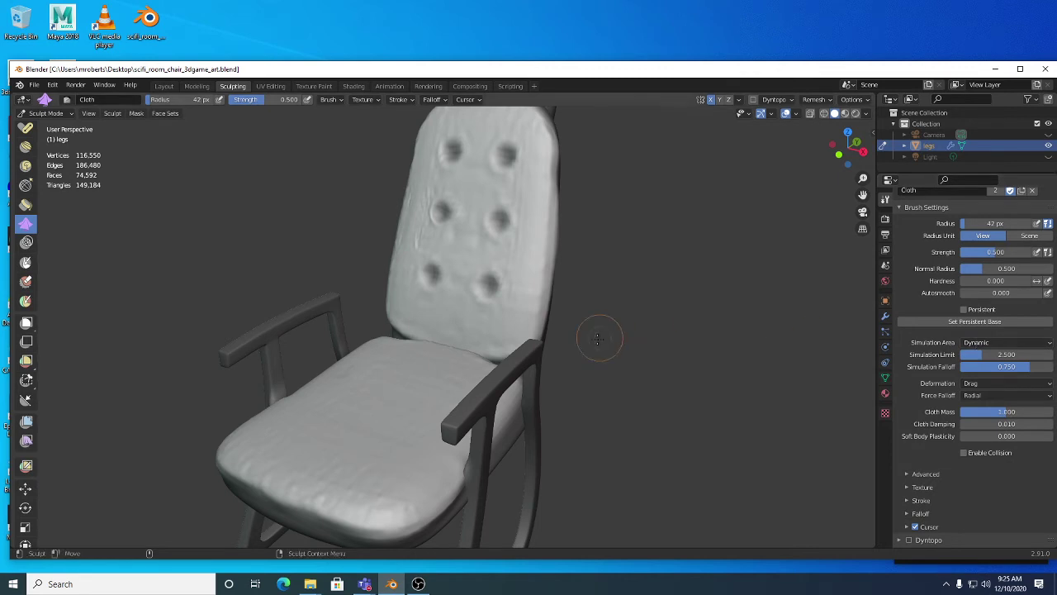
Pull small cloth folds into the rear part of the seat cushion with the Cloth brush's Drag deformation.
{"action": "left_click_drag", "start_coordinate": [484, 355], "coordinate": [488, 356]}
{"action": "mouse_move", "coordinate": [488, 356]}
{"action": "middle_mouse_down"}
{"action": "mouse_move", "coordinate": [505, 355]}
{"action": "mouse_move", "coordinate": [510, 309]}
{"action": "mouse_move", "coordinate": [480, 333]}
{"action": "mouse_move", "coordinate": [479, 303]}
{"action": "middle_mouse_up"}
{"action": "scroll", "coordinate": [554, 358], "scroll_direction": "up", "scroll_amount": 3}
{"action": "left_click_drag", "start_coordinate": [479, 302], "coordinate": [484, 319]}
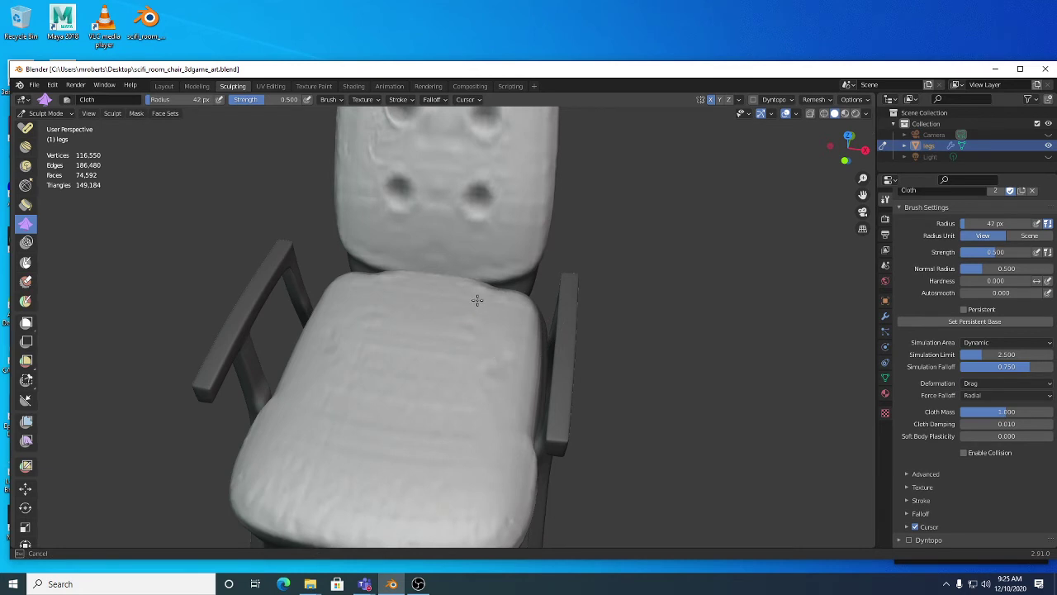
{"action": "mouse_move", "coordinate": [491, 340]}
{"action": "left_mouse_down"}
{"action": "mouse_move", "coordinate": [484, 311]}
{"action": "mouse_move", "coordinate": [488, 323]}
{"action": "left_mouse_up"}
Change the Cloth brush's deformation to Pinch Perpendicular and stroke wrinkles into the seat cushion.
{"action": "left_click", "coordinate": [998, 383]}
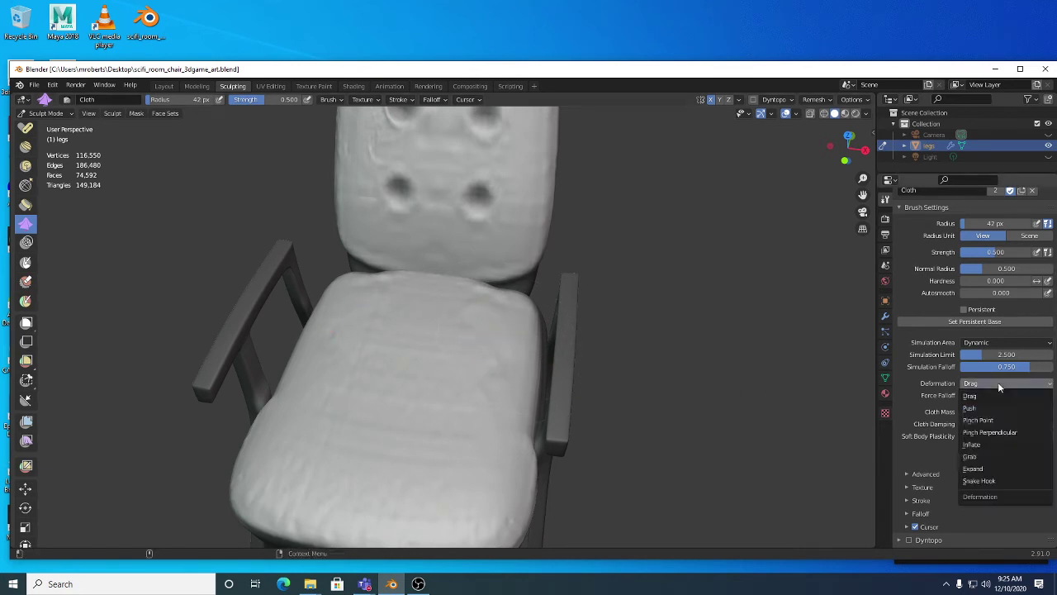
{"action": "left_click", "coordinate": [1002, 433]}
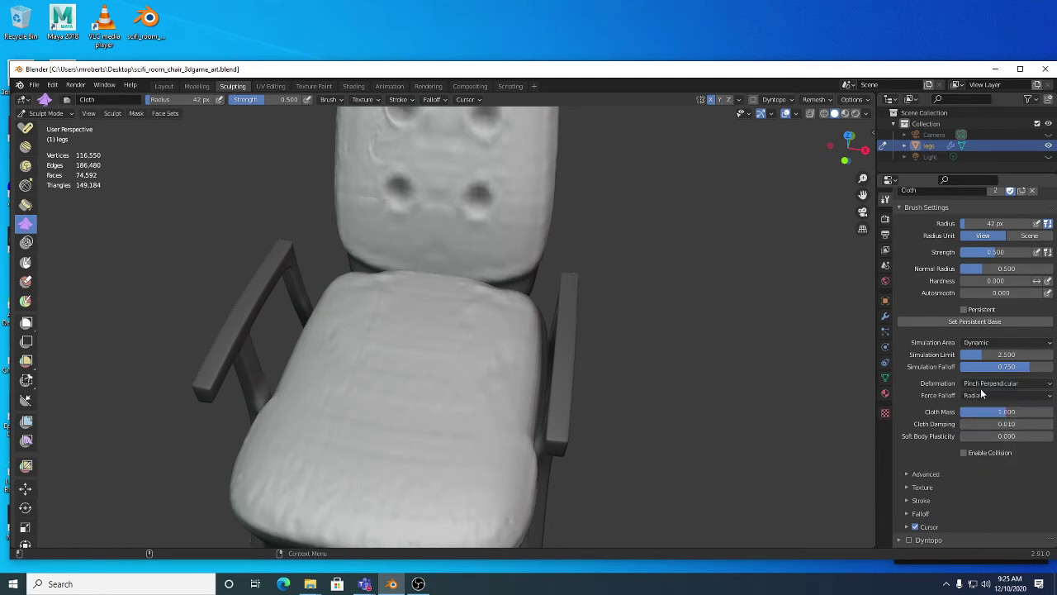
{"action": "left_click_drag", "start_coordinate": [471, 339], "coordinate": [468, 374]}
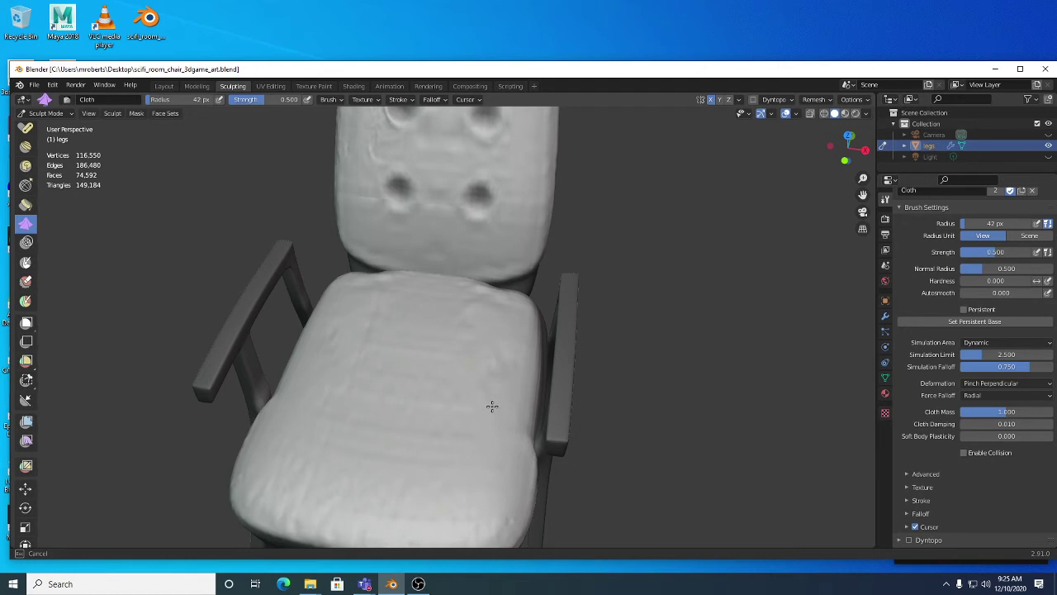
{"action": "left_click_drag", "start_coordinate": [504, 386], "coordinate": [455, 389]}
{"action": "mouse_move", "coordinate": [491, 347]}
{"action": "middle_mouse_down"}
{"action": "mouse_move", "coordinate": [474, 366]}
{"action": "mouse_move", "coordinate": [529, 347]}
{"action": "middle_mouse_up"}
{"action": "left_click_drag", "start_coordinate": [529, 347], "coordinate": [529, 311]}
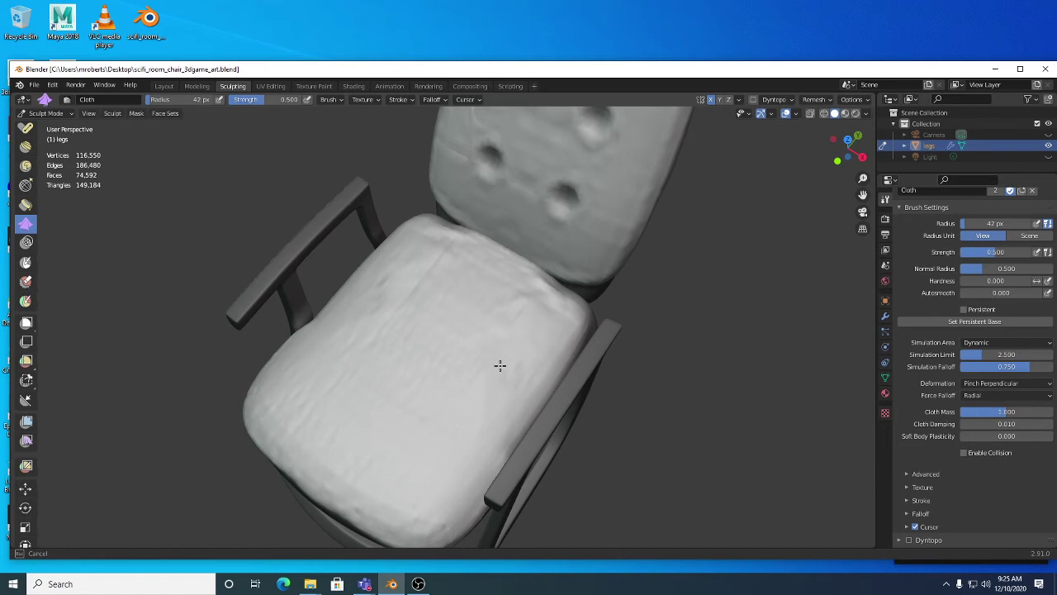
{"action": "left_click_drag", "start_coordinate": [507, 338], "coordinate": [513, 324]}
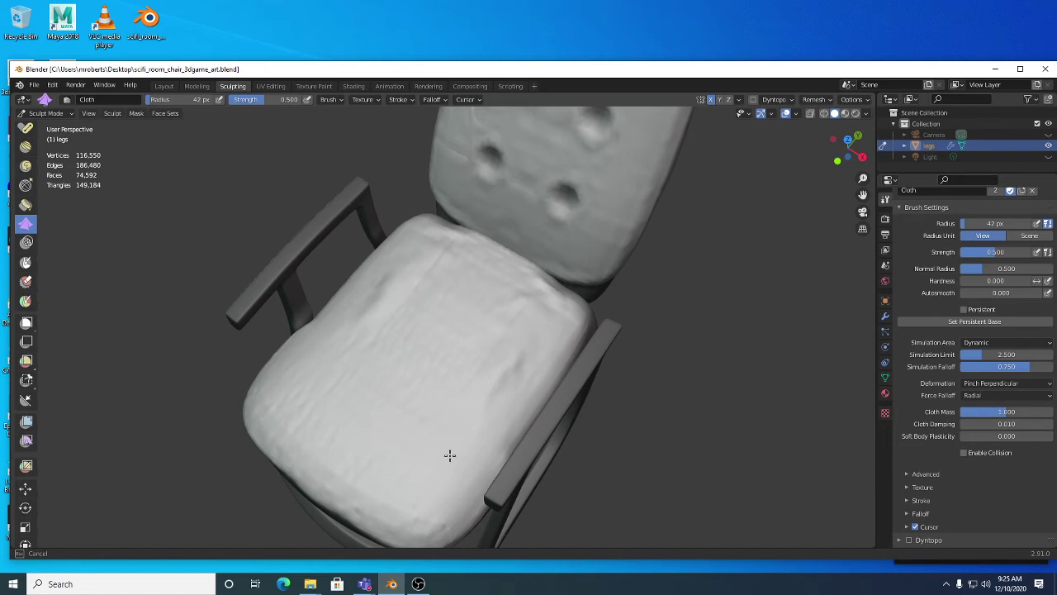
{"action": "left_click_drag", "start_coordinate": [449, 409], "coordinate": [487, 322]}
{"action": "left_click_drag", "start_coordinate": [462, 413], "coordinate": [490, 347]}
Reduce the Cloth brush radius to 33 px and pinch creases down the backrest between the buttons and the side edge.
{"action": "mouse_move", "coordinate": [490, 347]}
{"action": "middle_mouse_down"}
{"action": "mouse_move", "coordinate": [503, 373]}
{"action": "mouse_move", "coordinate": [513, 313]}
{"action": "mouse_move", "coordinate": [569, 290]}
{"action": "mouse_move", "coordinate": [557, 281]}
{"action": "mouse_move", "coordinate": [583, 281]}
{"action": "middle_mouse_up"}
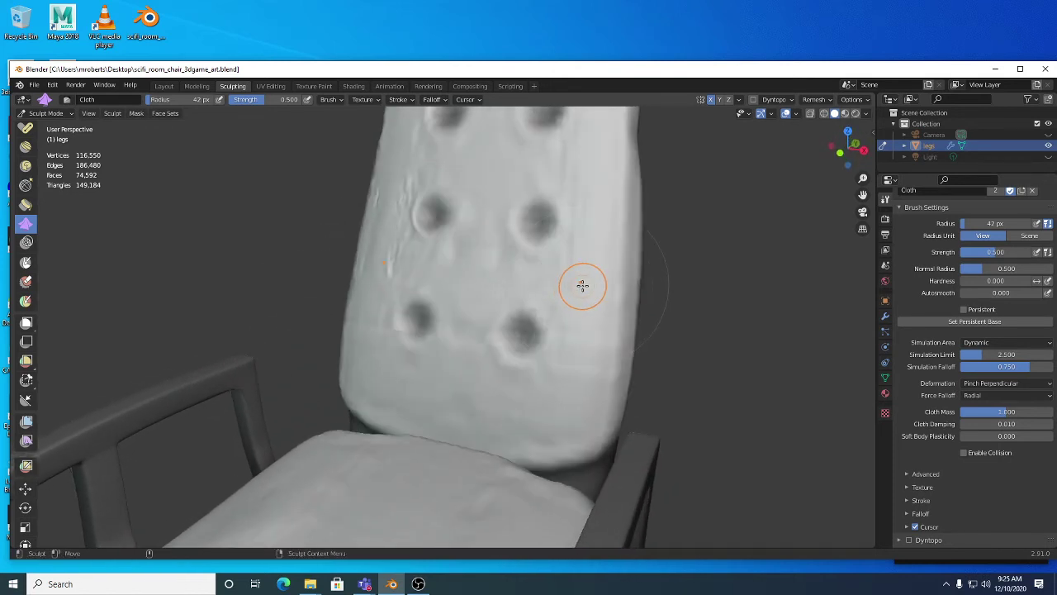
{"action": "key", "text": "bracketleft"}
{"action": "key", "text": "bracketleft"}
{"action": "left_click_drag", "start_coordinate": [602, 231], "coordinate": [593, 290]}
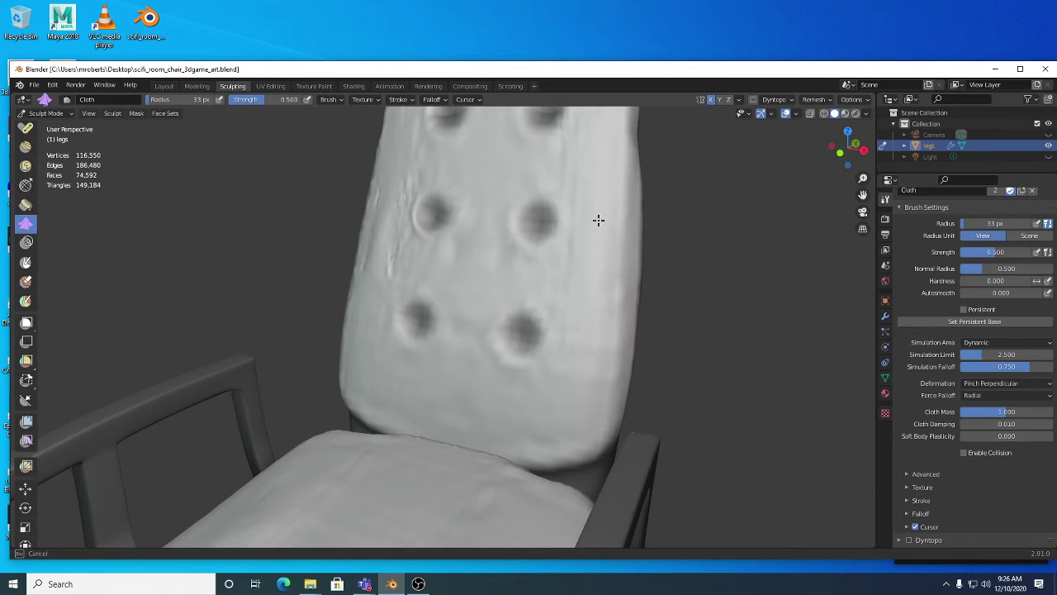
Subdivide the chair's Multires modifier once more, to level 4.
{"action": "mouse_move", "coordinate": [593, 290]}
{"action": "left_mouse_down"}
{"action": "mouse_move", "coordinate": [897, 315]}
{"action": "mouse_move", "coordinate": [898, 324]}
{"action": "left_mouse_up"}
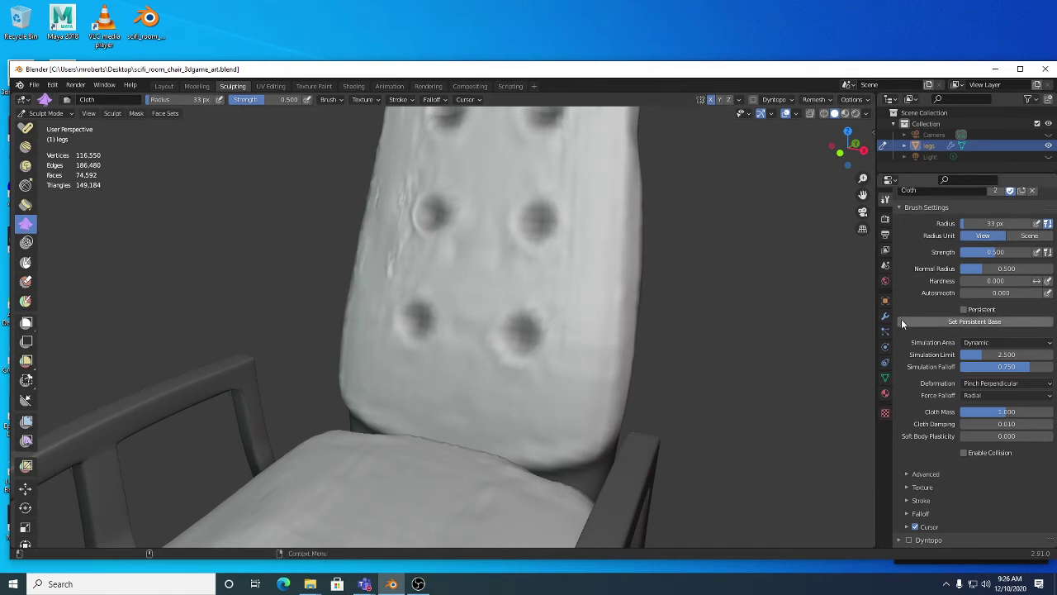
{"action": "left_click", "coordinate": [886, 319]}
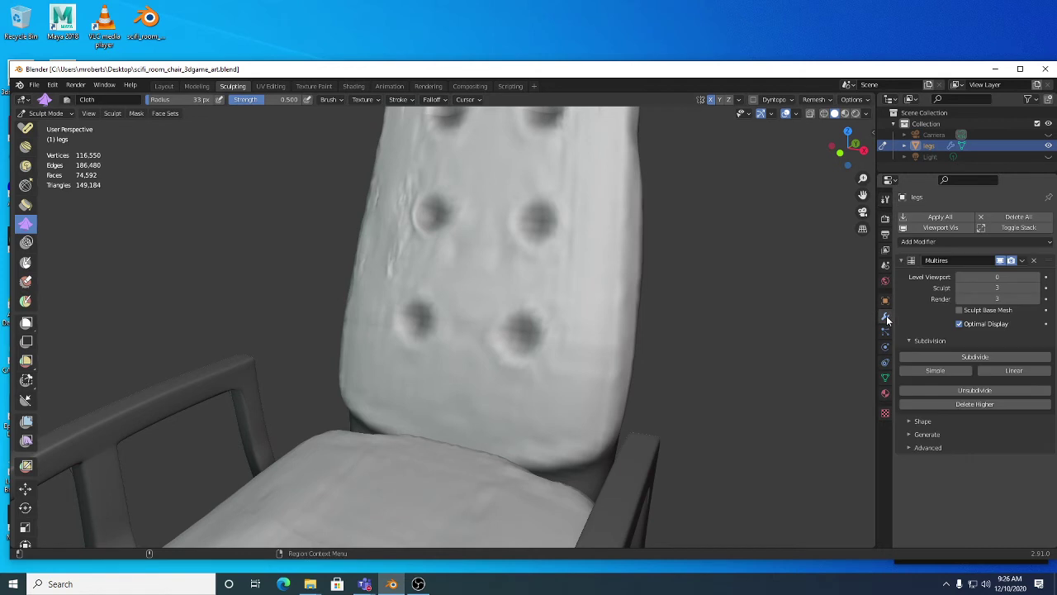
{"action": "left_click", "coordinate": [976, 359]}
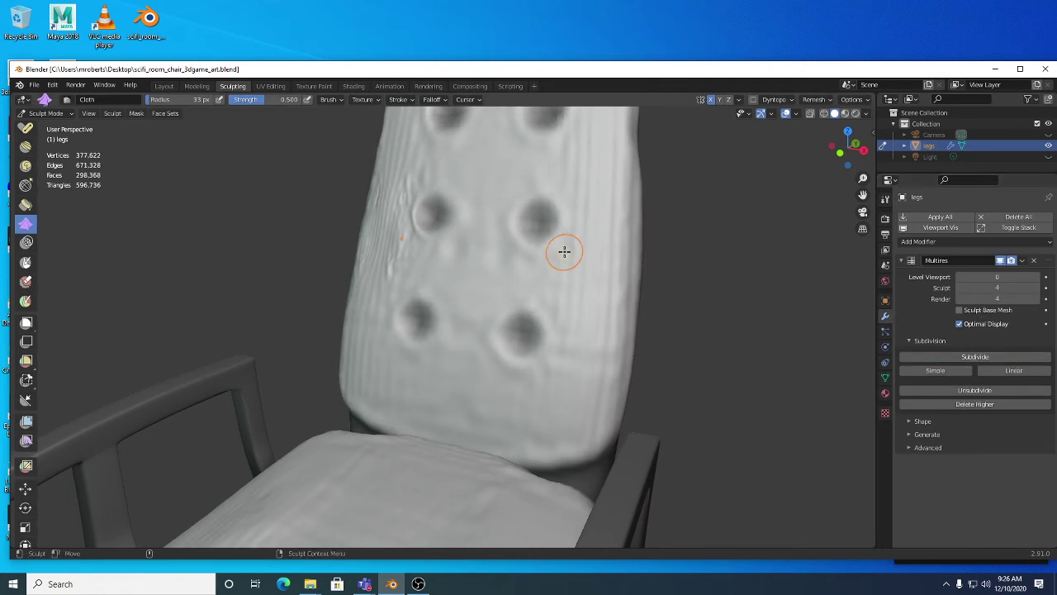
Show the Cloth brush settings and pinch long front-to-back wrinkles along both sides of the seat cushion.
{"action": "middle_click_drag", "start_coordinate": [673, 309], "coordinate": [649, 300]}
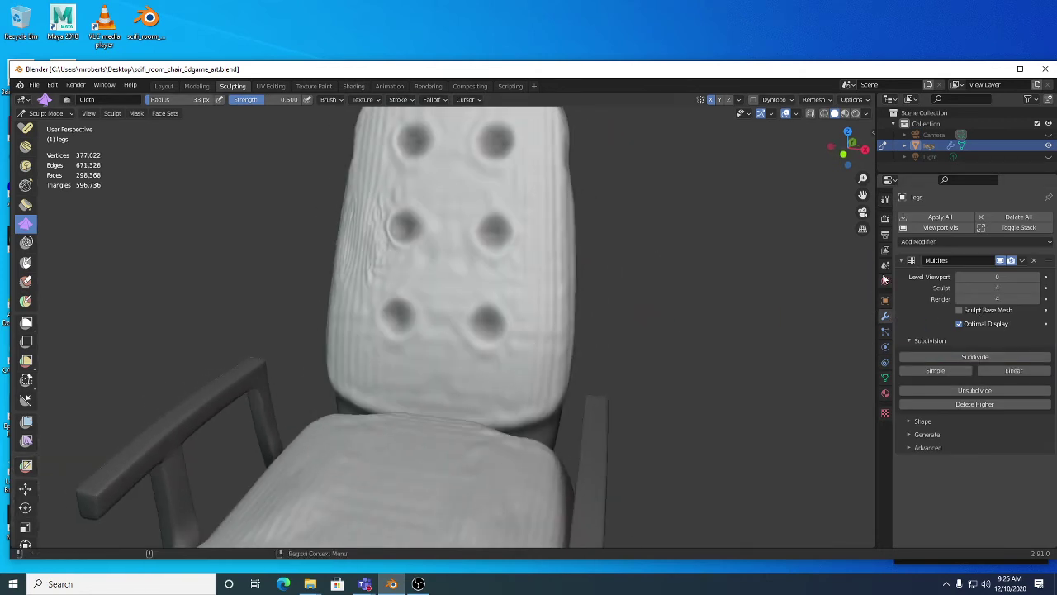
{"action": "left_click", "coordinate": [885, 199]}
{"action": "mouse_move", "coordinate": [545, 309]}
{"action": "middle_mouse_down"}
{"action": "mouse_move", "coordinate": [564, 286]}
{"action": "mouse_move", "coordinate": [576, 203]}
{"action": "middle_mouse_up"}
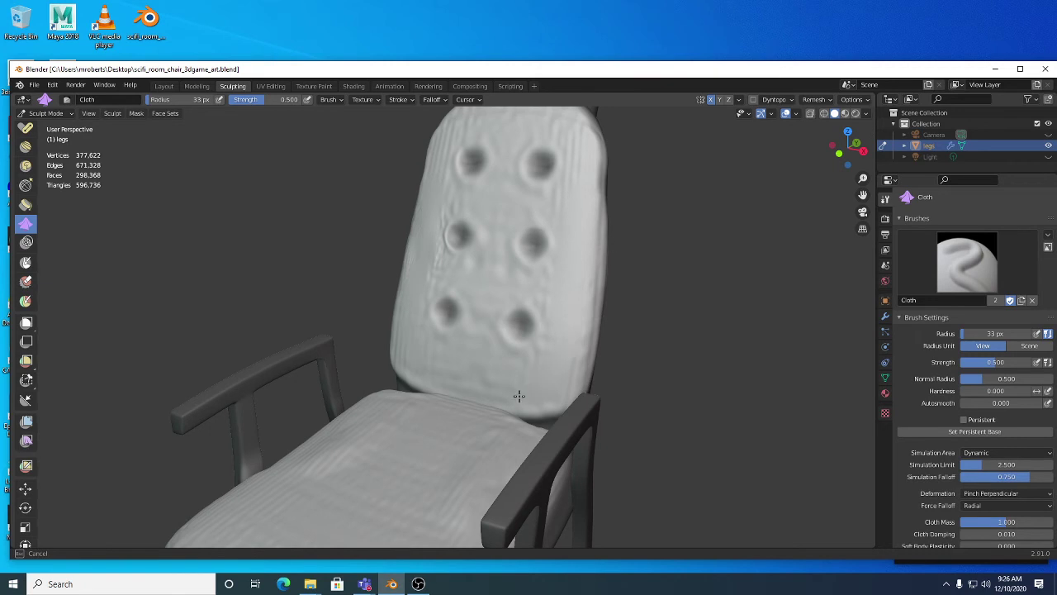
{"action": "middle_click_drag", "start_coordinate": [484, 307], "coordinate": [472, 424]}
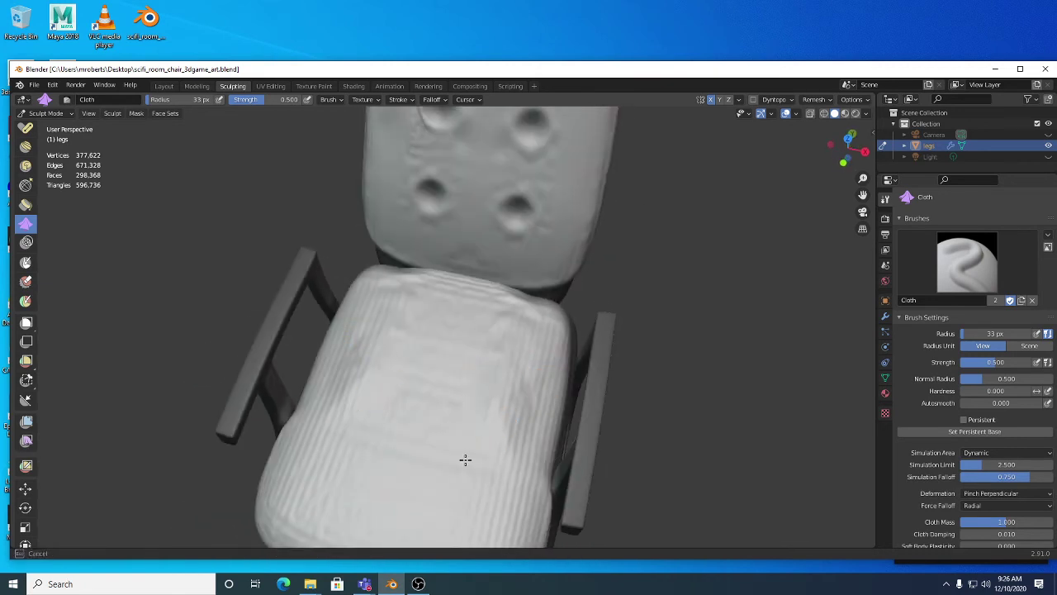
{"action": "middle_click_drag", "start_coordinate": [518, 489], "coordinate": [561, 321]}
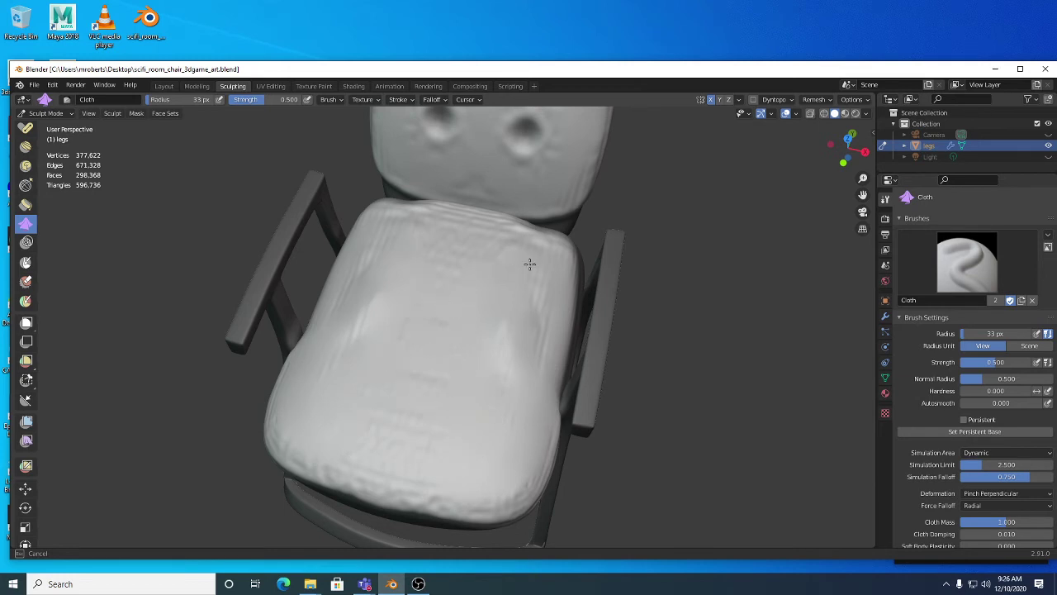
{"action": "middle_click_drag", "start_coordinate": [525, 370], "coordinate": [502, 338]}
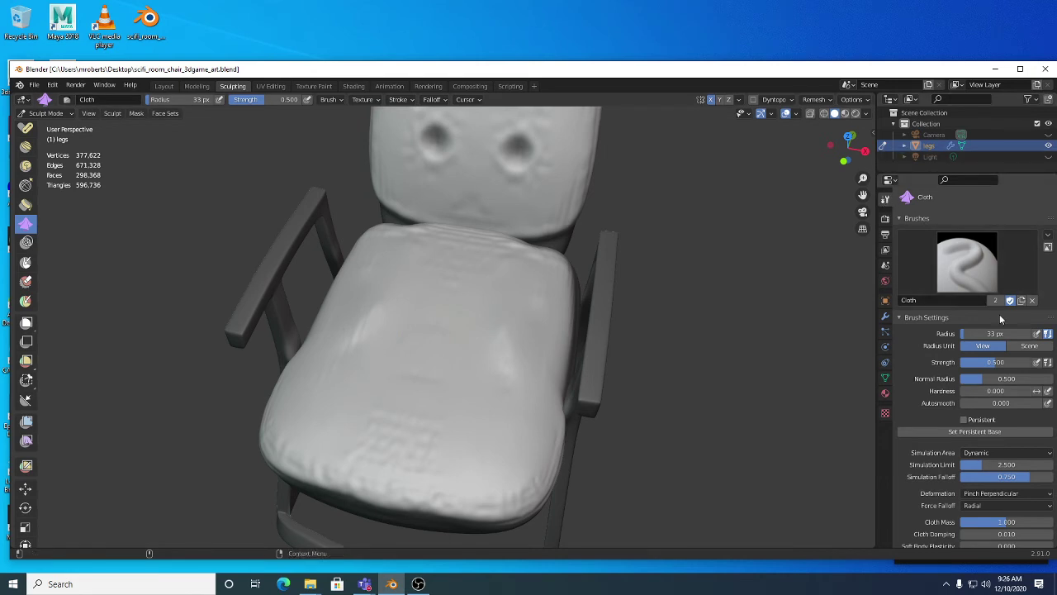
{"action": "scroll", "coordinate": [999, 414], "scroll_direction": "down", "scroll_amount": 2}
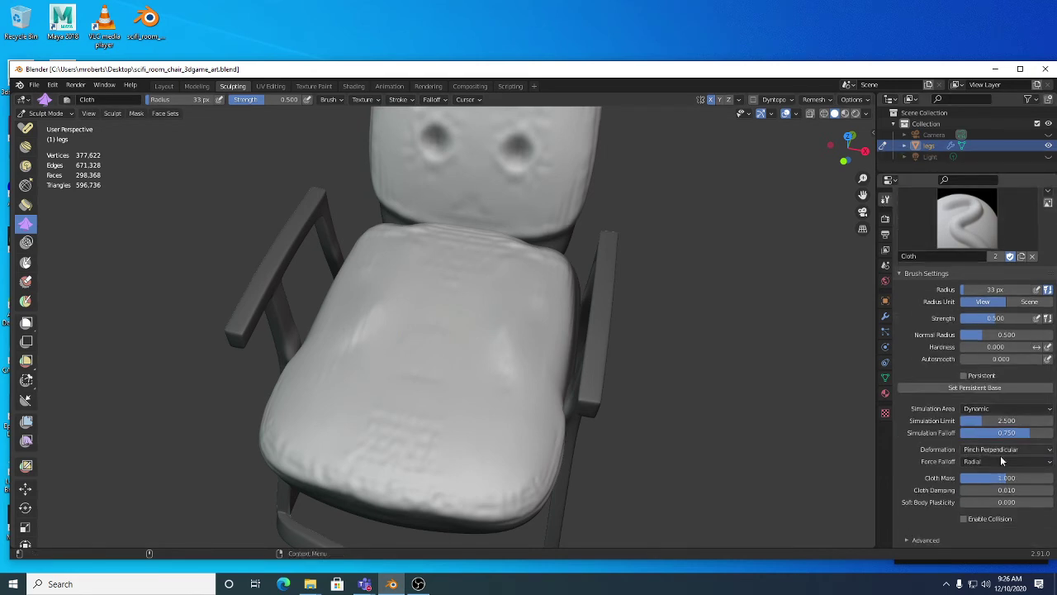
{"action": "middle_click_drag", "start_coordinate": [519, 359], "coordinate": [508, 281]}
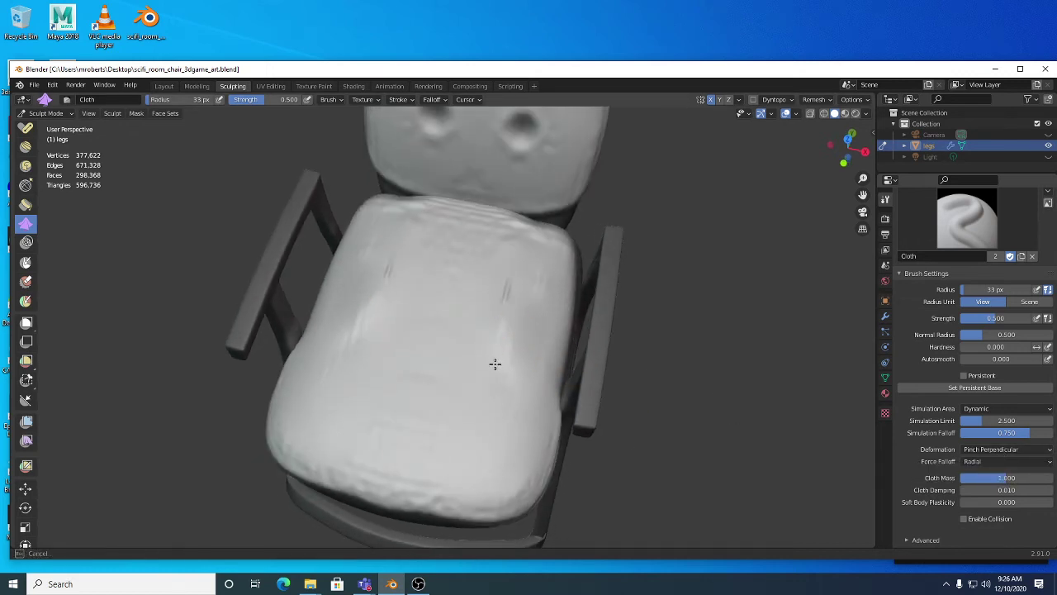
{"action": "left_click_drag", "start_coordinate": [489, 414], "coordinate": [488, 469]}
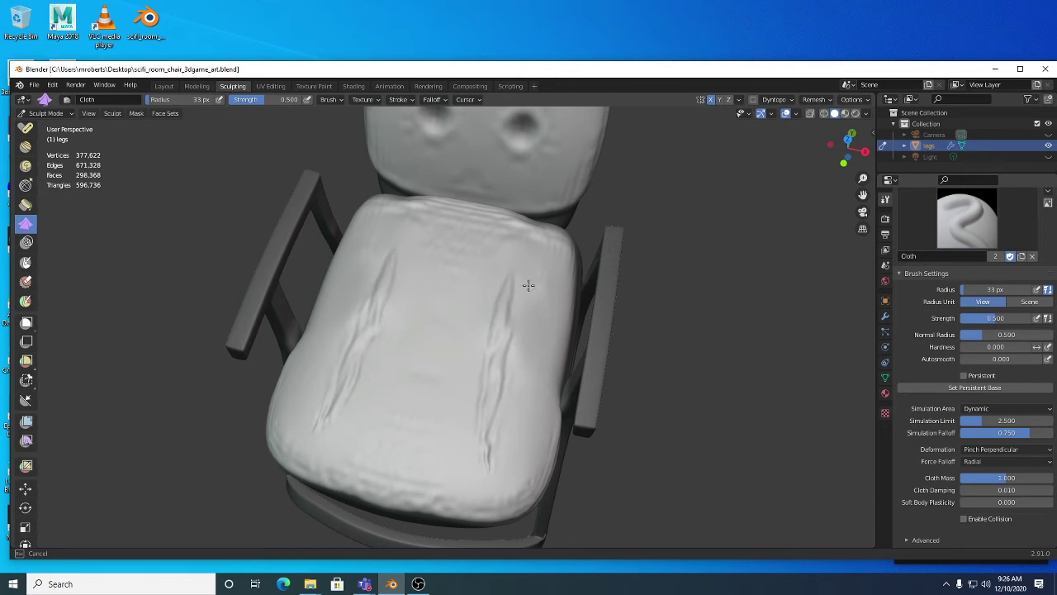
Rework the long side wrinkles on the seat cushion and soften them into gentler folds.
{"action": "key", "text": "ctrl+z"}
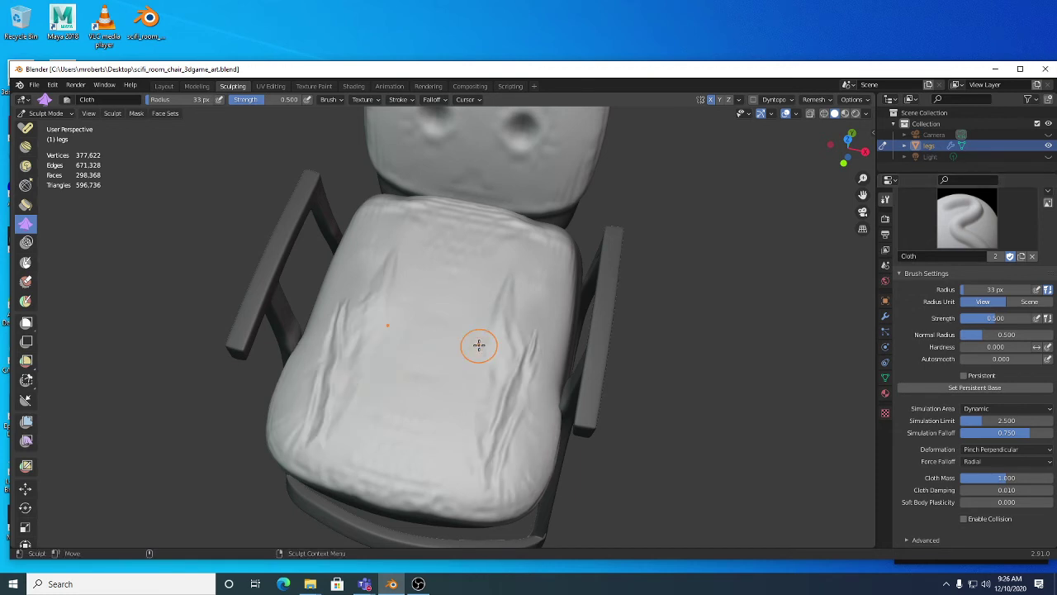
{"action": "middle_click_drag", "start_coordinate": [505, 344], "coordinate": [485, 355]}
{"action": "key", "text": "ctrl+shift+z"}
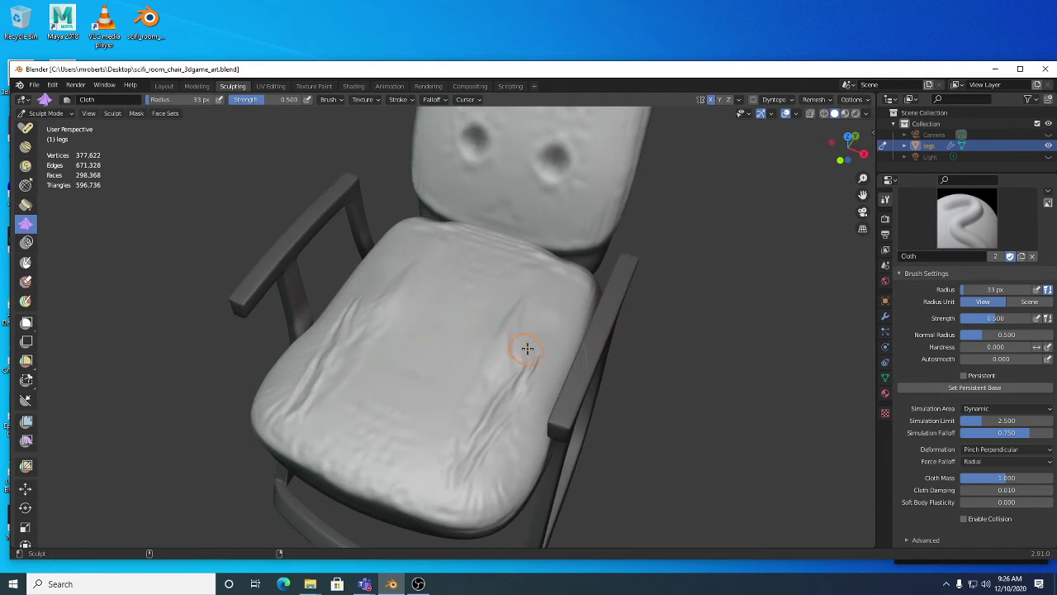
{"action": "left_click_drag", "start_coordinate": [507, 370], "coordinate": [503, 335]}
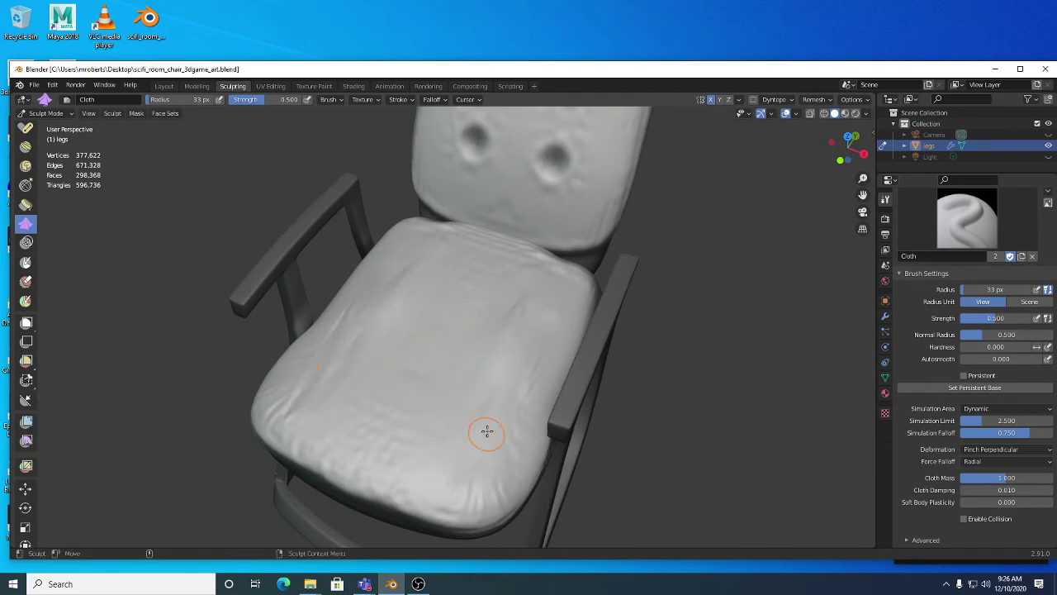
{"action": "middle_click_drag", "start_coordinate": [499, 366], "coordinate": [453, 385]}
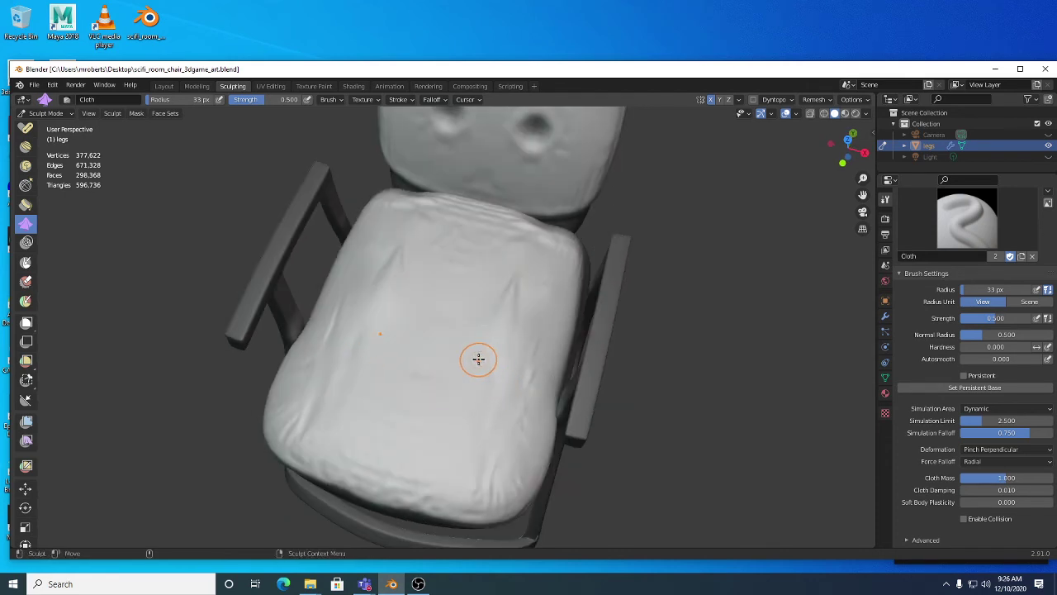
Change the Cloth brush's deformation to Expand and stroke puckered folds around the backrest's button dimples.
{"action": "mouse_move", "coordinate": [641, 300]}
{"action": "middle_mouse_down"}
{"action": "mouse_move", "coordinate": [546, 262]}
{"action": "mouse_move", "coordinate": [527, 381]}
{"action": "mouse_move", "coordinate": [524, 338]}
{"action": "mouse_move", "coordinate": [595, 364]}
{"action": "middle_mouse_up"}
{"action": "left_click", "coordinate": [990, 452]}
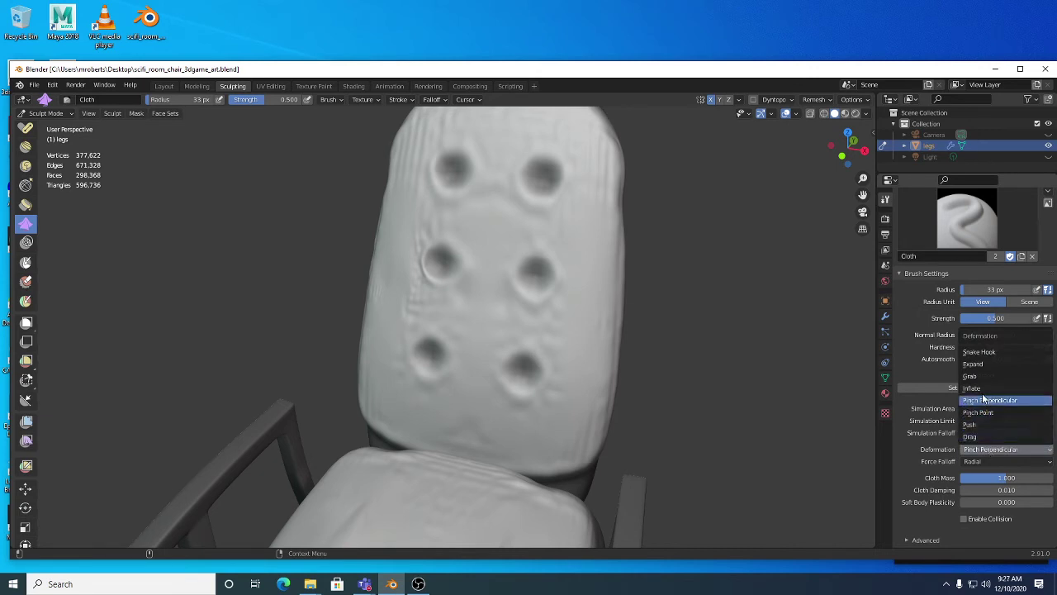
{"action": "left_click", "coordinate": [979, 363]}
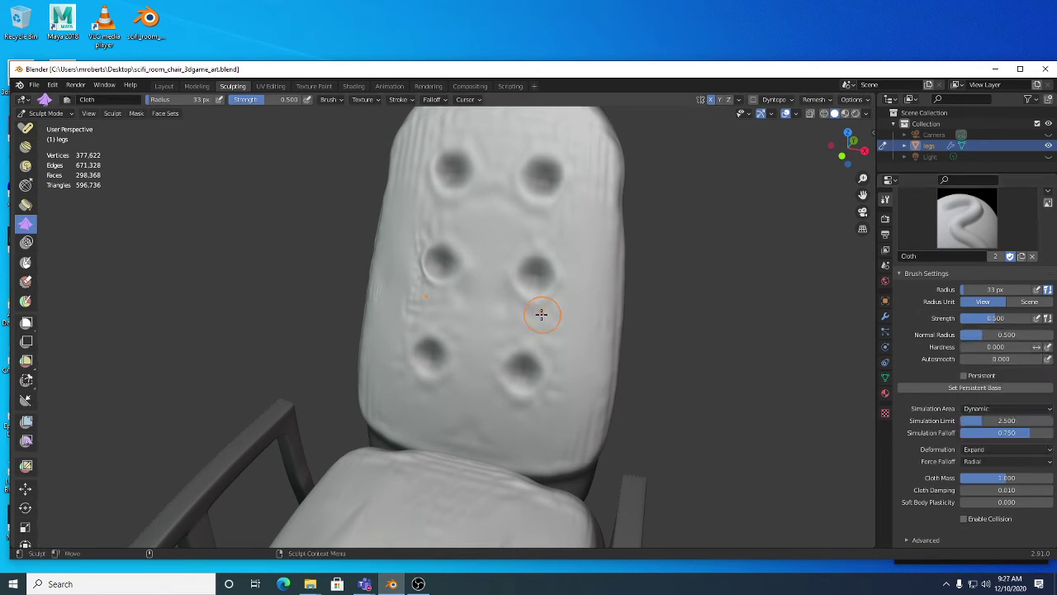
{"action": "mouse_move", "coordinate": [533, 265]}
{"action": "left_mouse_down"}
{"action": "mouse_move", "coordinate": [537, 279]}
{"action": "mouse_move", "coordinate": [519, 284]}
{"action": "mouse_move", "coordinate": [550, 271]}
{"action": "mouse_move", "coordinate": [545, 288]}
{"action": "mouse_move", "coordinate": [565, 261]}
{"action": "left_mouse_up"}
{"action": "mouse_move", "coordinate": [565, 261]}
{"action": "middle_mouse_down"}
{"action": "mouse_move", "coordinate": [574, 293]}
{"action": "mouse_move", "coordinate": [545, 217]}
{"action": "middle_mouse_up"}
{"action": "left_click_drag", "start_coordinate": [546, 218], "coordinate": [556, 231]}
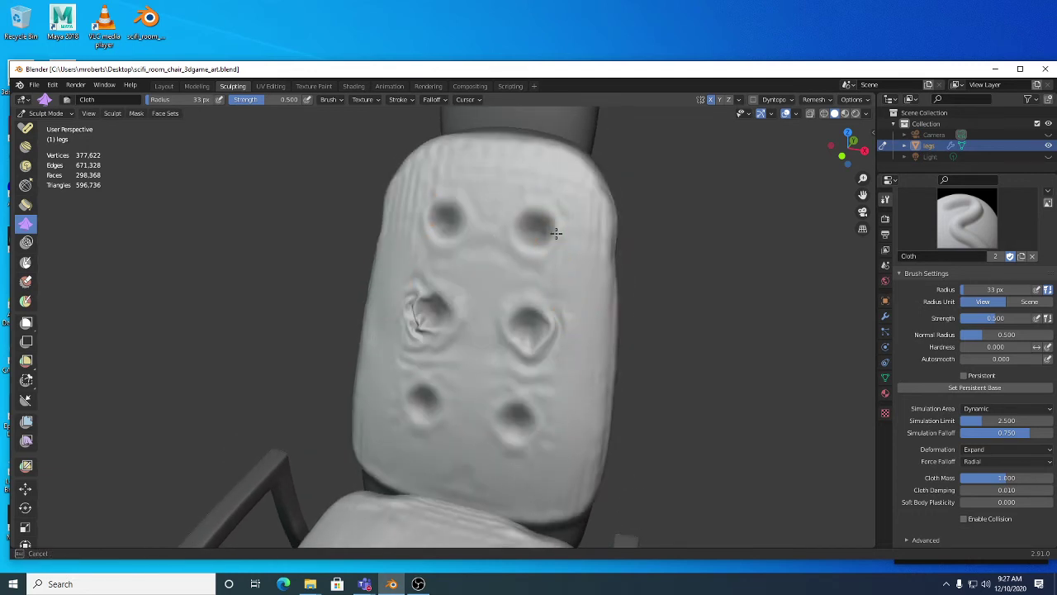
{"action": "mouse_move", "coordinate": [594, 340]}
{"action": "middle_mouse_down"}
{"action": "mouse_move", "coordinate": [569, 295]}
{"action": "mouse_move", "coordinate": [532, 407]}
{"action": "middle_mouse_up"}
{"action": "mouse_move", "coordinate": [533, 407]}
{"action": "left_mouse_down"}
{"action": "mouse_move", "coordinate": [542, 441]}
{"action": "mouse_move", "coordinate": [508, 455]}
{"action": "mouse_move", "coordinate": [498, 445]}
{"action": "mouse_move", "coordinate": [588, 403]}
{"action": "mouse_move", "coordinate": [540, 389]}
{"action": "left_mouse_up"}
Stroke expanded cloth puckers along the front edge of the seat cushion.
{"action": "mouse_move", "coordinate": [540, 390]}
{"action": "middle_mouse_down"}
{"action": "mouse_move", "coordinate": [583, 397]}
{"action": "mouse_move", "coordinate": [591, 371]}
{"action": "mouse_move", "coordinate": [452, 481]}
{"action": "middle_mouse_up"}
{"action": "mouse_move", "coordinate": [452, 480]}
{"action": "left_mouse_down"}
{"action": "mouse_move", "coordinate": [460, 450]}
{"action": "mouse_move", "coordinate": [429, 466]}
{"action": "mouse_move", "coordinate": [349, 456]}
{"action": "left_mouse_up"}
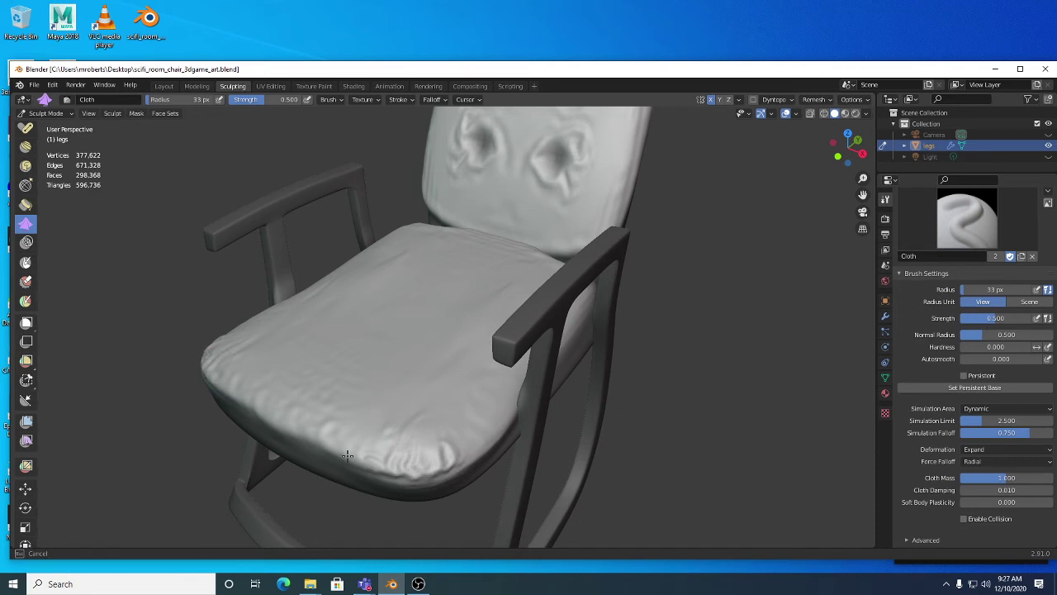
{"action": "mouse_move", "coordinate": [293, 433]}
{"action": "left_mouse_down"}
{"action": "mouse_move", "coordinate": [448, 434]}
{"action": "mouse_move", "coordinate": [461, 449]}
{"action": "mouse_move", "coordinate": [484, 425]}
{"action": "left_mouse_up"}
Stroke expanded cloth puckers down the side edges of the backrest cushion.
{"action": "middle_click_drag", "start_coordinate": [485, 425], "coordinate": [590, 267]}
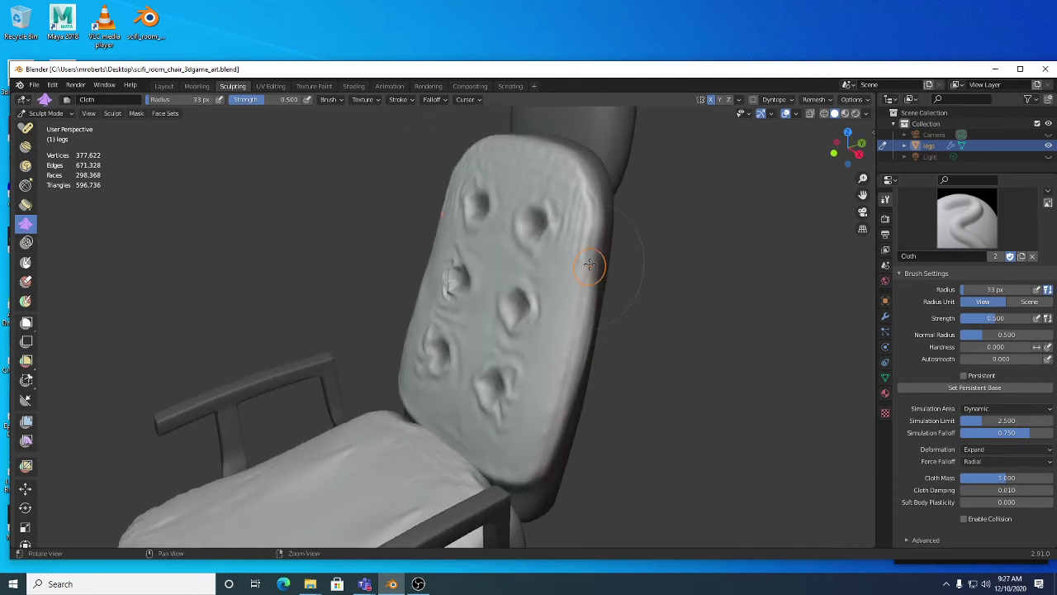
{"action": "mouse_move", "coordinate": [580, 220]}
{"action": "left_mouse_down"}
{"action": "mouse_move", "coordinate": [575, 340]}
{"action": "mouse_move", "coordinate": [551, 408]}
{"action": "mouse_move", "coordinate": [538, 350]}
{"action": "left_mouse_up"}
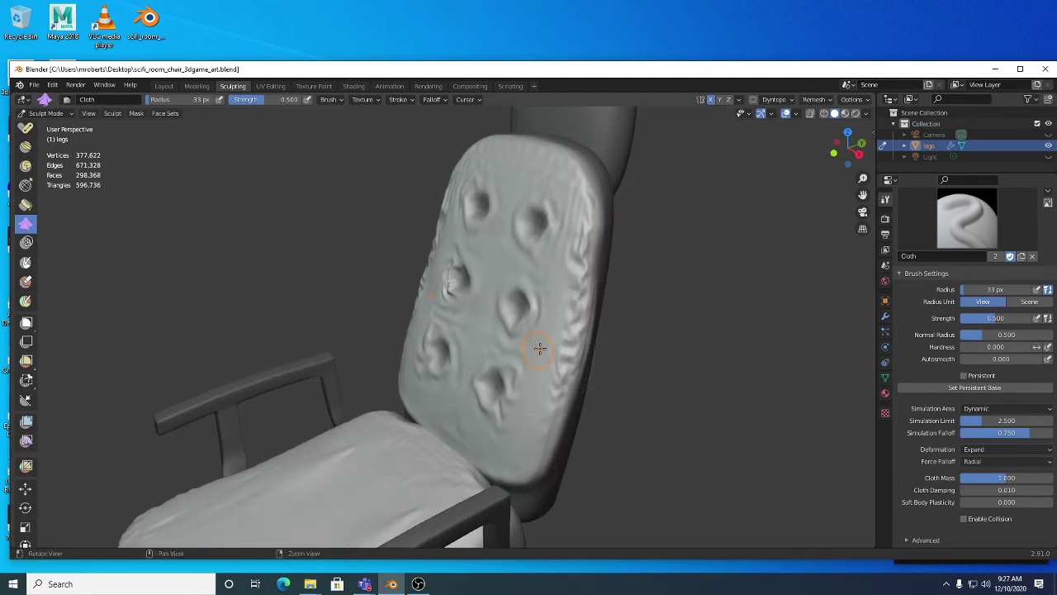
{"action": "middle_click_drag", "start_coordinate": [537, 349], "coordinate": [551, 264]}
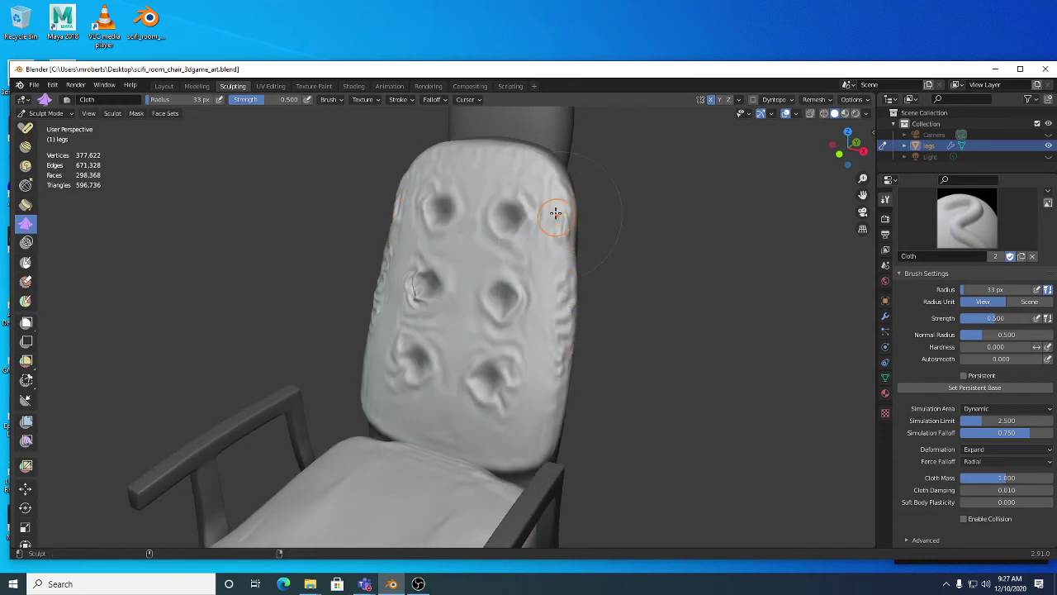
Set the Cloth brush's deformation to Pinch Perpendicular and its force falloff to Plane.
{"action": "scroll", "coordinate": [644, 292], "scroll_direction": "down", "scroll_amount": 3}
{"action": "mouse_move", "coordinate": [644, 292]}
{"action": "middle_mouse_down"}
{"action": "mouse_move", "coordinate": [592, 300]}
{"action": "mouse_move", "coordinate": [561, 342]}
{"action": "middle_mouse_up"}
{"action": "scroll", "coordinate": [577, 386], "scroll_direction": "up", "scroll_amount": 3}
{"action": "scroll", "coordinate": [548, 427], "scroll_direction": "down", "scroll_amount": 2}
{"action": "mouse_move", "coordinate": [547, 427]}
{"action": "middle_mouse_down"}
{"action": "mouse_move", "coordinate": [496, 361]}
{"action": "mouse_move", "coordinate": [526, 293]}
{"action": "middle_mouse_up"}
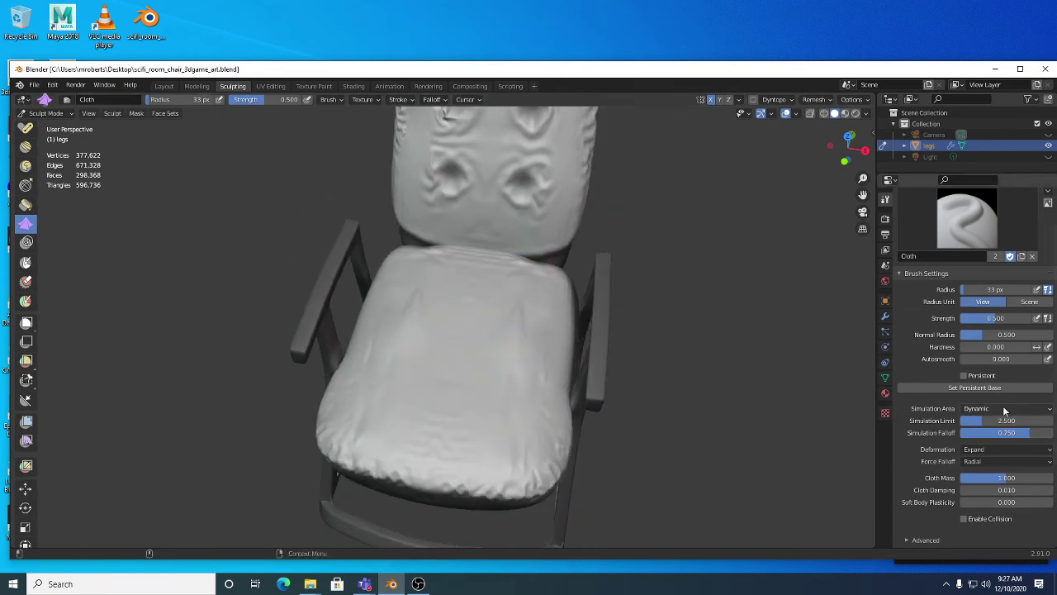
{"action": "left_click", "coordinate": [975, 450]}
{"action": "left_click", "coordinate": [976, 450]}
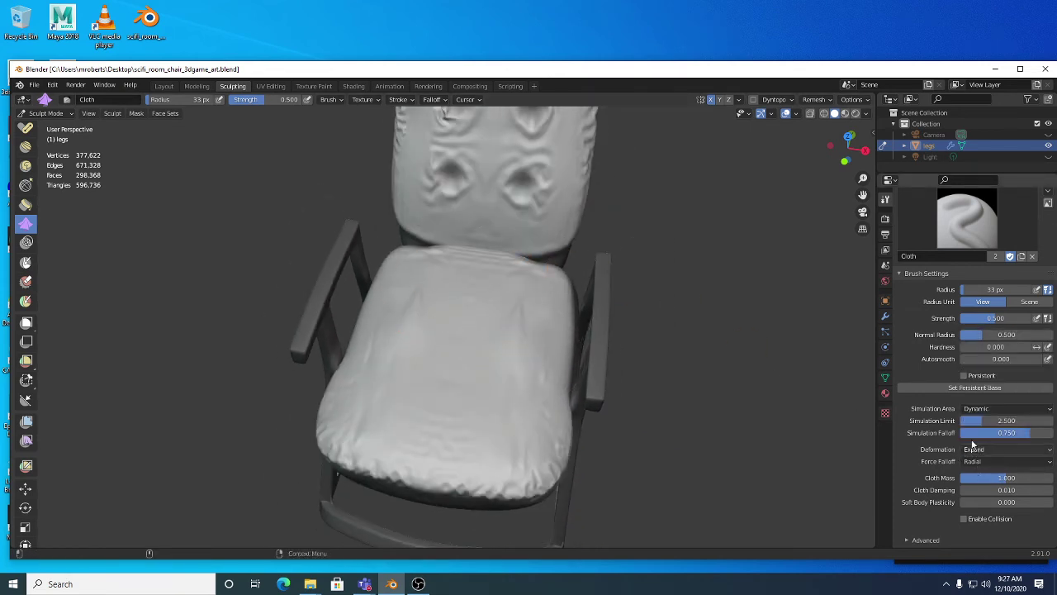
{"action": "left_click", "coordinate": [989, 449]}
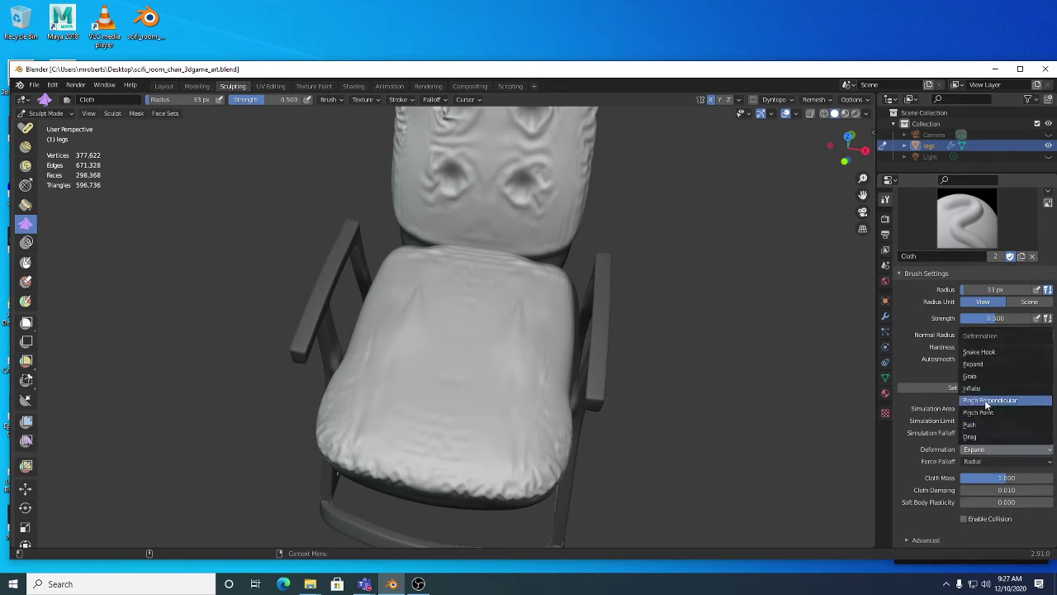
{"action": "left_click", "coordinate": [993, 401]}
{"action": "left_click", "coordinate": [985, 462]}
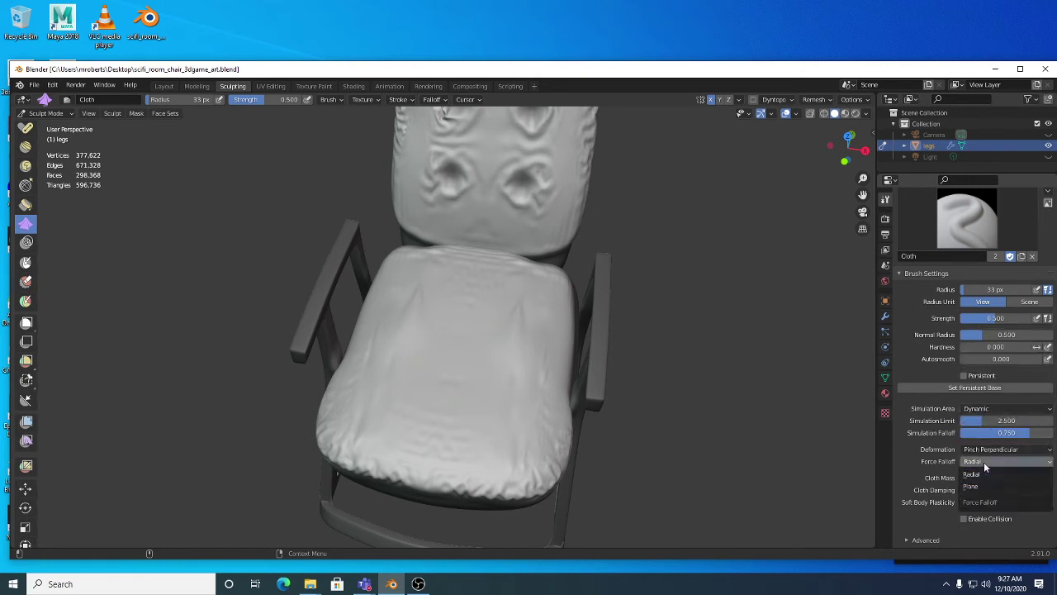
{"action": "left_click", "coordinate": [987, 486]}
Pinch lengthwise folds into the middle of the seat cushion and soften them.
{"action": "middle_click_drag", "start_coordinate": [456, 319], "coordinate": [508, 282]}
{"action": "mouse_move", "coordinate": [508, 282]}
{"action": "left_mouse_down"}
{"action": "mouse_move", "coordinate": [553, 323]}
{"action": "mouse_move", "coordinate": [507, 319]}
{"action": "mouse_move", "coordinate": [515, 370]}
{"action": "mouse_move", "coordinate": [546, 413]}
{"action": "left_mouse_up"}
{"action": "mouse_move", "coordinate": [510, 304]}
{"action": "middle_mouse_down"}
{"action": "mouse_move", "coordinate": [512, 337]}
{"action": "mouse_move", "coordinate": [513, 324]}
{"action": "middle_mouse_up"}
{"action": "mouse_move", "coordinate": [514, 324]}
{"action": "left_mouse_down"}
{"action": "mouse_move", "coordinate": [503, 371]}
{"action": "mouse_move", "coordinate": [499, 318]}
{"action": "mouse_move", "coordinate": [489, 312]}
{"action": "mouse_move", "coordinate": [509, 382]}
{"action": "mouse_move", "coordinate": [515, 286]}
{"action": "mouse_move", "coordinate": [537, 314]}
{"action": "mouse_move", "coordinate": [511, 280]}
{"action": "left_mouse_up"}
{"action": "mouse_move", "coordinate": [478, 361]}
{"action": "left_mouse_down"}
{"action": "mouse_move", "coordinate": [484, 432]}
{"action": "mouse_move", "coordinate": [492, 417]}
{"action": "left_mouse_up"}
{"action": "middle_click_drag", "start_coordinate": [520, 331], "coordinate": [496, 300]}
{"action": "mouse_move", "coordinate": [493, 281]}
{"action": "left_mouse_down"}
{"action": "mouse_move", "coordinate": [478, 391]}
{"action": "mouse_move", "coordinate": [479, 382]}
{"action": "left_mouse_up"}
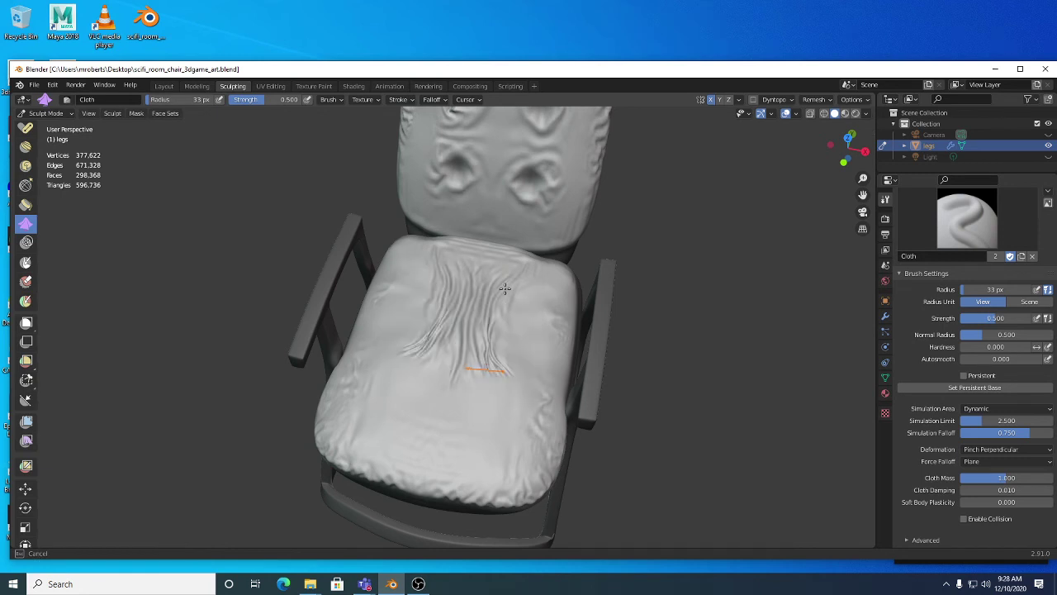
{"action": "mouse_move", "coordinate": [507, 290]}
{"action": "left_mouse_down"}
{"action": "mouse_move", "coordinate": [488, 400]}
{"action": "mouse_move", "coordinate": [512, 342]}
{"action": "left_mouse_up"}
{"action": "mouse_move", "coordinate": [513, 342]}
{"action": "middle_mouse_down"}
{"action": "mouse_move", "coordinate": [499, 350]}
{"action": "mouse_move", "coordinate": [505, 357]}
{"action": "middle_mouse_up"}
{"action": "mouse_move", "coordinate": [505, 356]}
{"action": "left_mouse_down"}
{"action": "mouse_move", "coordinate": [507, 369]}
{"action": "mouse_move", "coordinate": [441, 324]}
{"action": "mouse_move", "coordinate": [455, 312]}
{"action": "mouse_move", "coordinate": [444, 394]}
{"action": "mouse_move", "coordinate": [515, 286]}
{"action": "mouse_move", "coordinate": [472, 383]}
{"action": "left_mouse_up"}
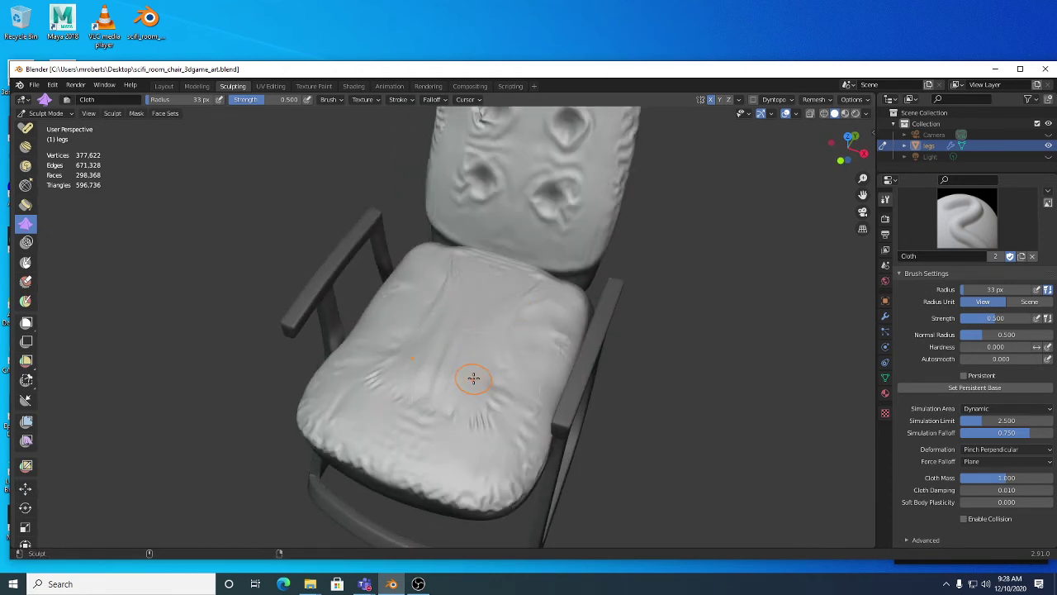
Examine the wrinkles on the backrest and seat cushions from several angles.
{"action": "middle_click_drag", "start_coordinate": [472, 330], "coordinate": [541, 331]}
{"action": "mouse_move", "coordinate": [541, 284]}
{"action": "middle_mouse_down"}
{"action": "mouse_move", "coordinate": [521, 298]}
{"action": "mouse_move", "coordinate": [543, 307]}
{"action": "mouse_move", "coordinate": [595, 255]}
{"action": "mouse_move", "coordinate": [600, 264]}
{"action": "middle_mouse_up"}
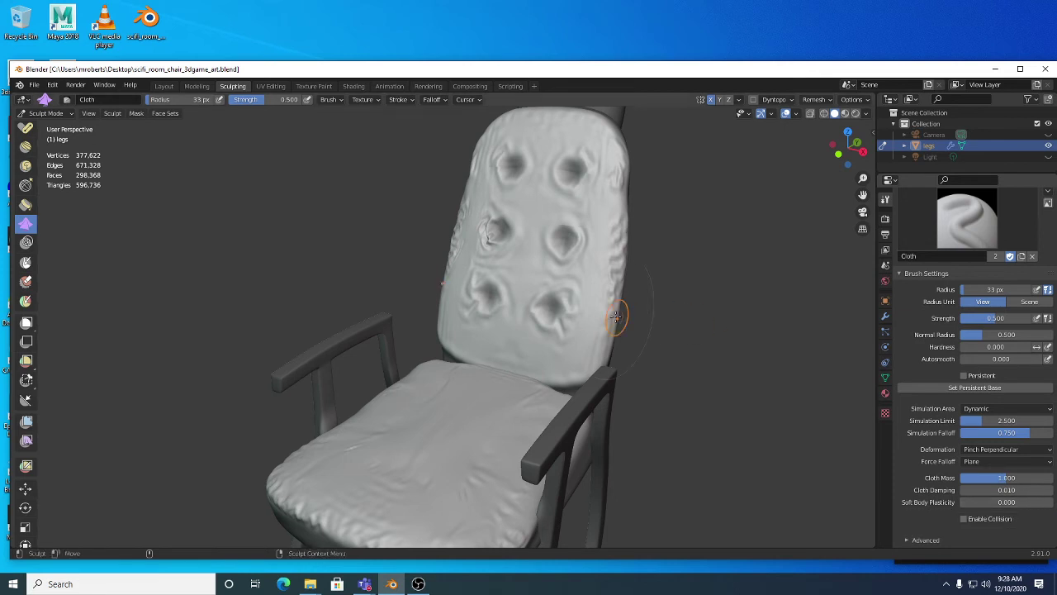
{"action": "middle_click_drag", "start_coordinate": [696, 415], "coordinate": [677, 380]}
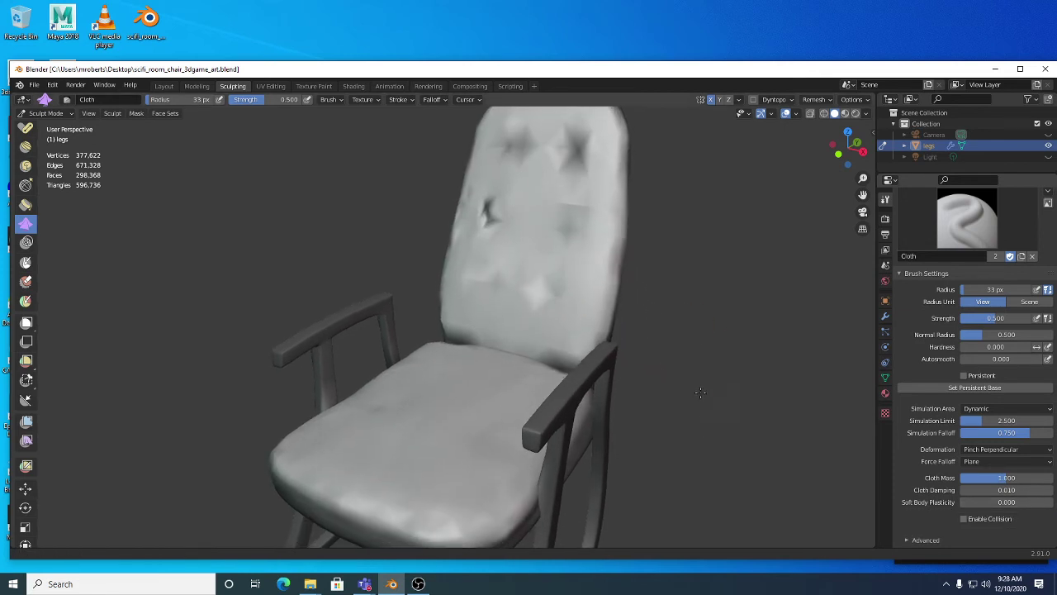
{"action": "middle_click_drag", "start_coordinate": [636, 347], "coordinate": [523, 206]}
{"action": "mouse_move", "coordinate": [588, 217]}
{"action": "middle_mouse_down"}
{"action": "mouse_move", "coordinate": [602, 217]}
{"action": "mouse_move", "coordinate": [556, 217]}
{"action": "mouse_move", "coordinate": [562, 250]}
{"action": "mouse_move", "coordinate": [582, 184]}
{"action": "middle_mouse_up"}
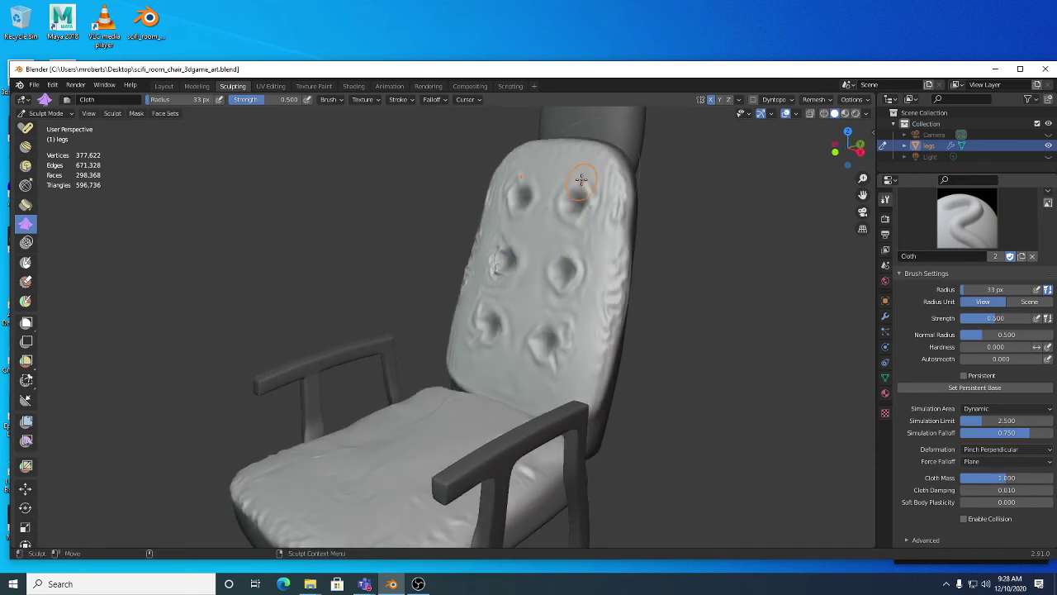
{"action": "mouse_move", "coordinate": [595, 352]}
{"action": "middle_mouse_down"}
{"action": "mouse_move", "coordinate": [597, 293]}
{"action": "mouse_move", "coordinate": [602, 303]}
{"action": "middle_mouse_up"}
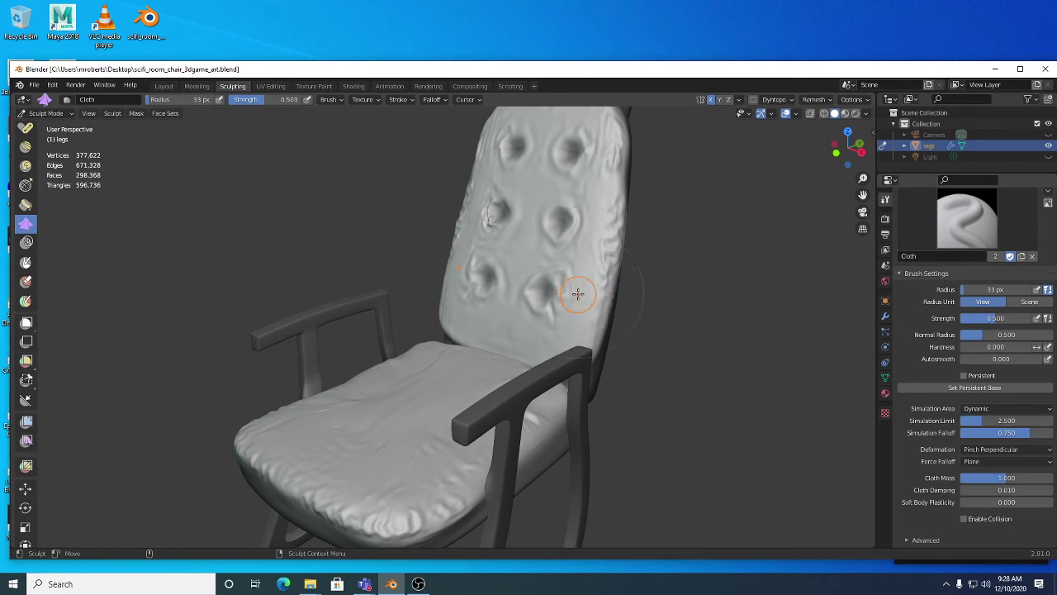
{"action": "middle_click_drag", "start_coordinate": [579, 294], "coordinate": [620, 316]}
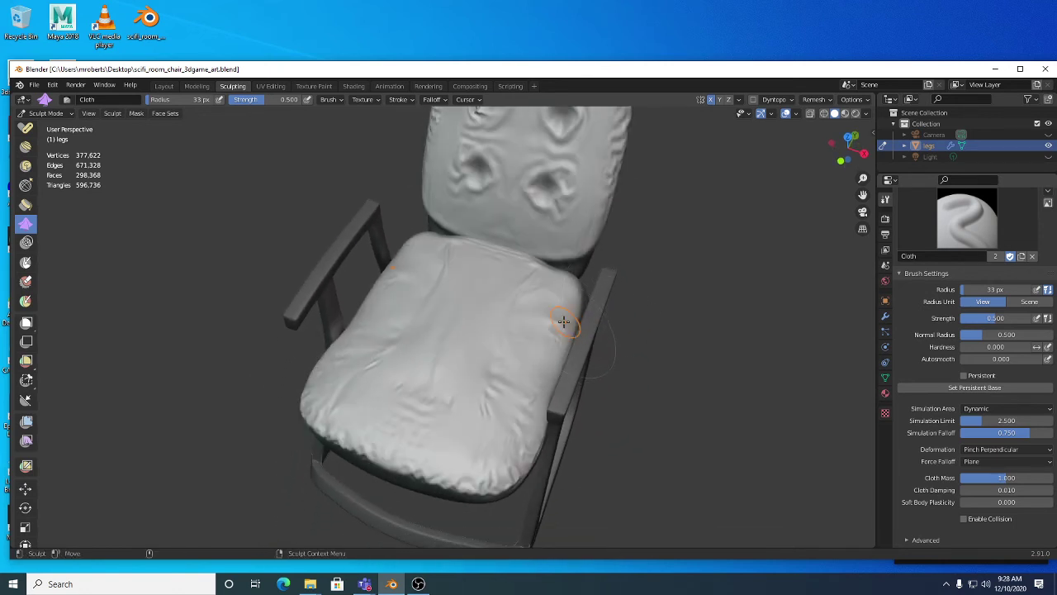
{"action": "middle_click_drag", "start_coordinate": [506, 353], "coordinate": [508, 393]}
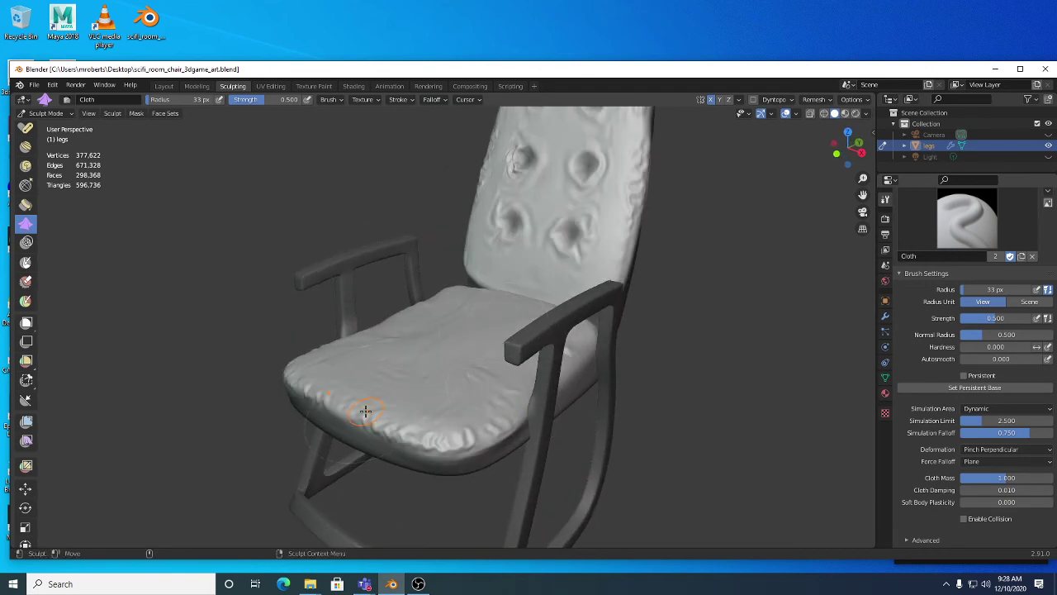
{"action": "mouse_move", "coordinate": [494, 425]}
{"action": "middle_mouse_down"}
{"action": "mouse_move", "coordinate": [507, 427]}
{"action": "mouse_move", "coordinate": [569, 236]}
{"action": "mouse_move", "coordinate": [597, 293]}
{"action": "mouse_move", "coordinate": [559, 414]}
{"action": "middle_mouse_up"}
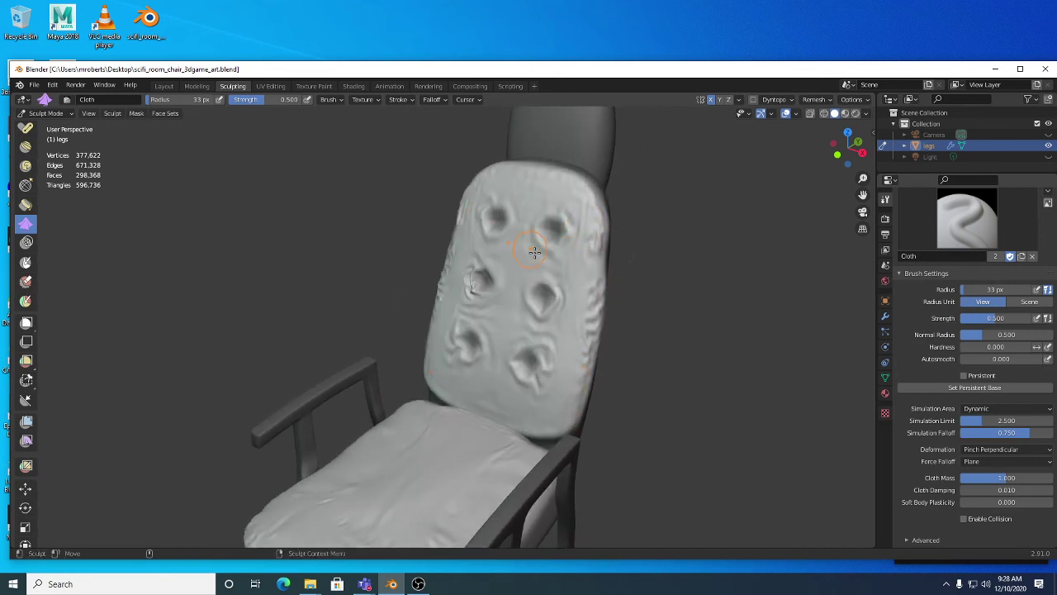
Switch from the Cloth brush to the Crease brush for sculpting the cushions.
{"action": "scroll", "coordinate": [23, 284], "scroll_direction": "up", "scroll_amount": 8}
{"action": "scroll", "coordinate": [22, 284], "scroll_direction": "up", "scroll_amount": 2}
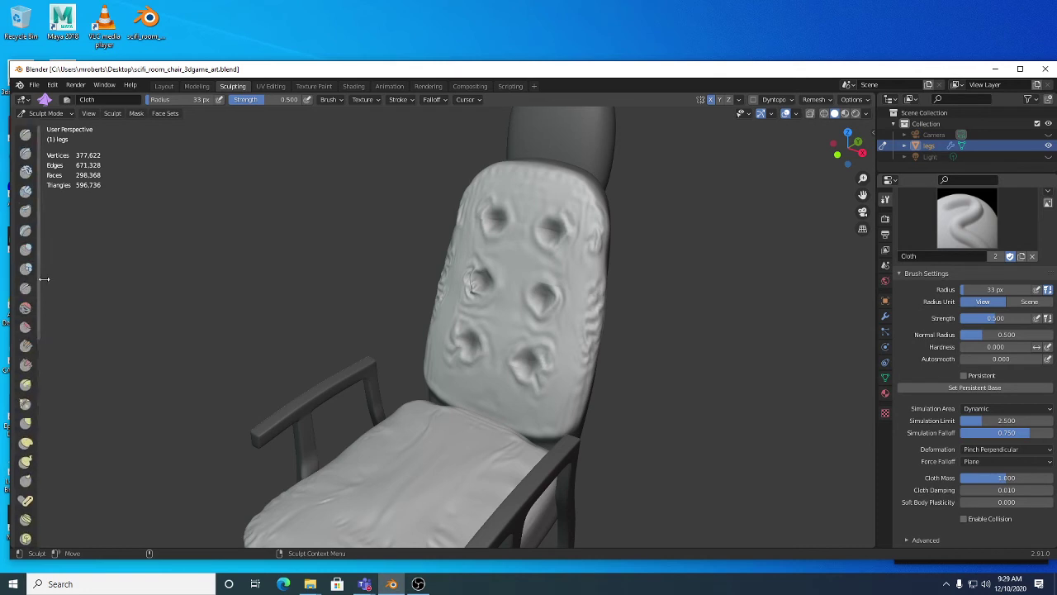
{"action": "left_click", "coordinate": [26, 289]}
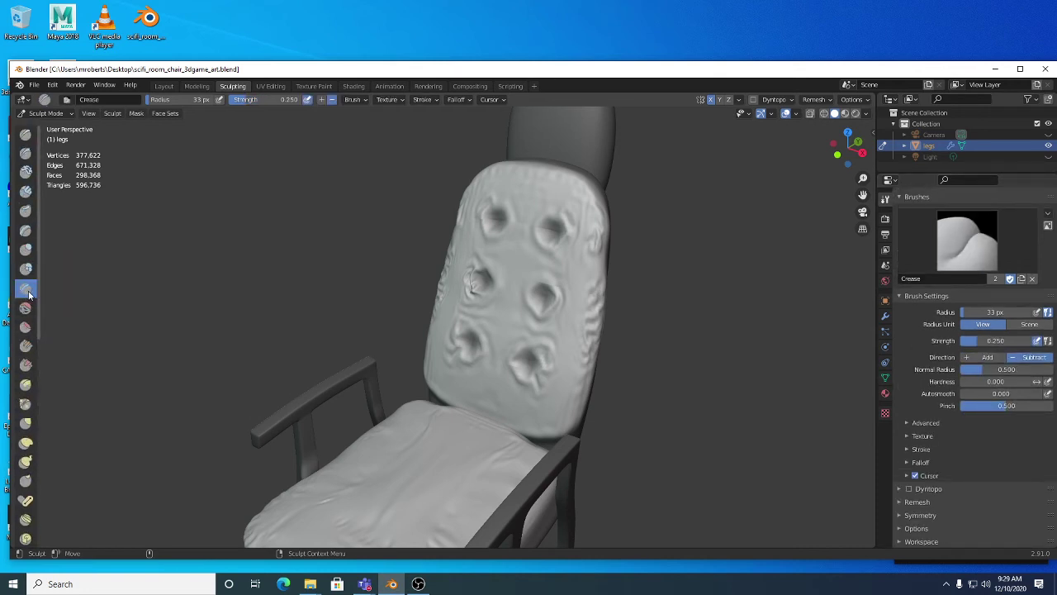
{"action": "mouse_move", "coordinate": [517, 404]}
{"action": "middle_mouse_down"}
{"action": "mouse_move", "coordinate": [543, 298]}
{"action": "mouse_move", "coordinate": [541, 317]}
{"action": "mouse_move", "coordinate": [496, 305]}
{"action": "middle_mouse_up"}
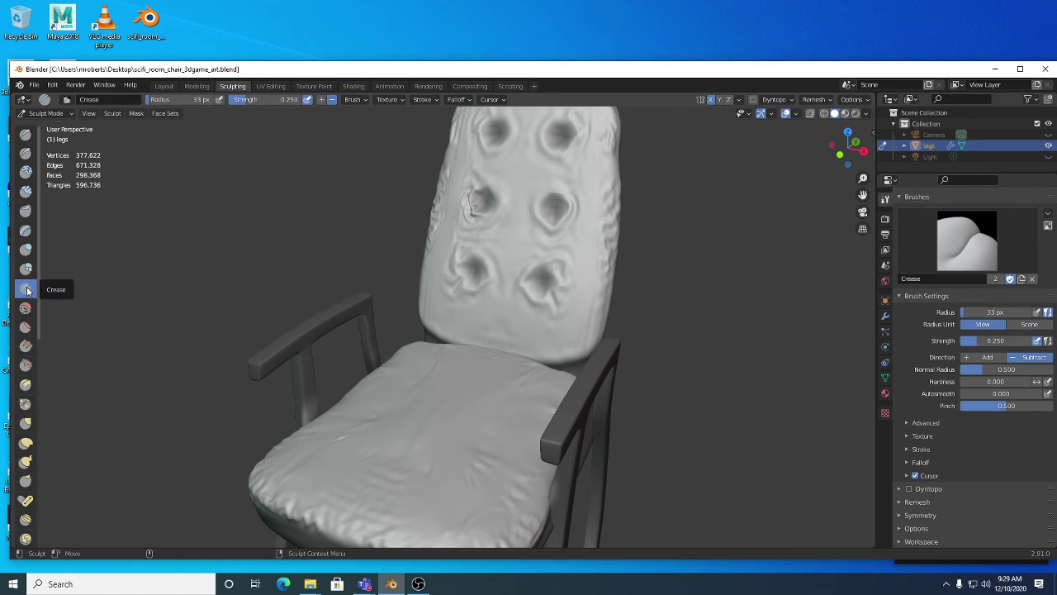
Carve crease folds into the lower backrest and the rear part of the seat cushion with the Crease brush.
{"action": "middle_click_drag", "start_coordinate": [486, 338], "coordinate": [566, 322]}
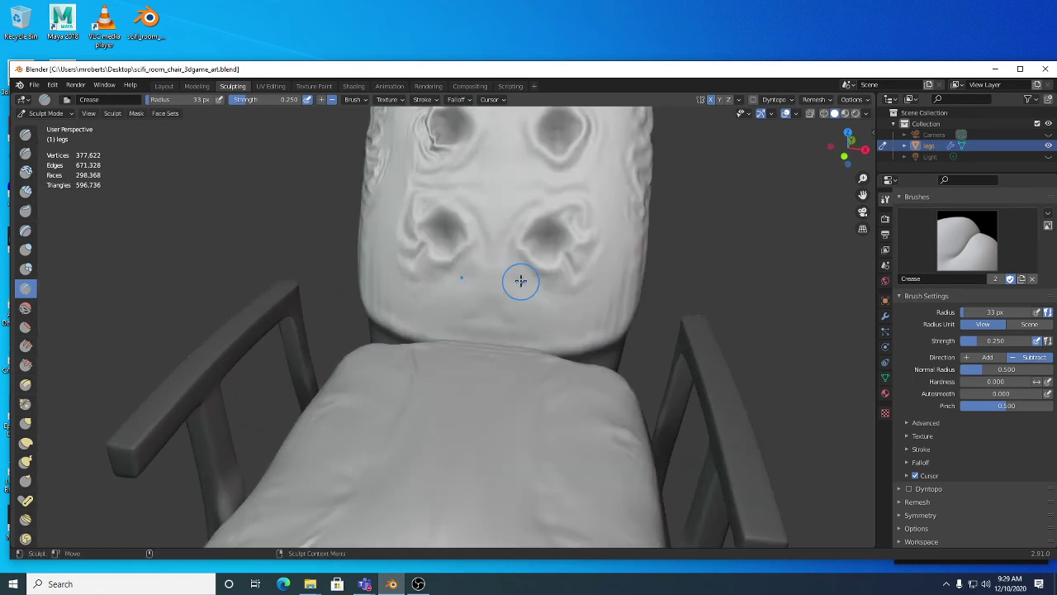
{"action": "middle_click_drag", "start_coordinate": [557, 335], "coordinate": [505, 317]}
{"action": "middle_click_drag", "start_coordinate": [524, 359], "coordinate": [448, 307]}
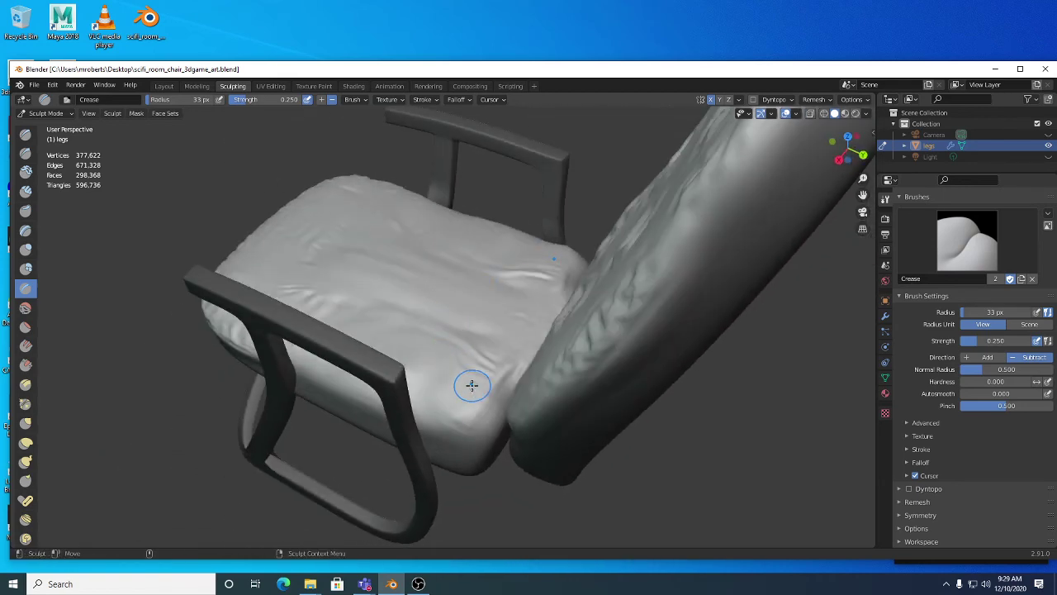
{"action": "middle_click_drag", "start_coordinate": [468, 405], "coordinate": [442, 421]}
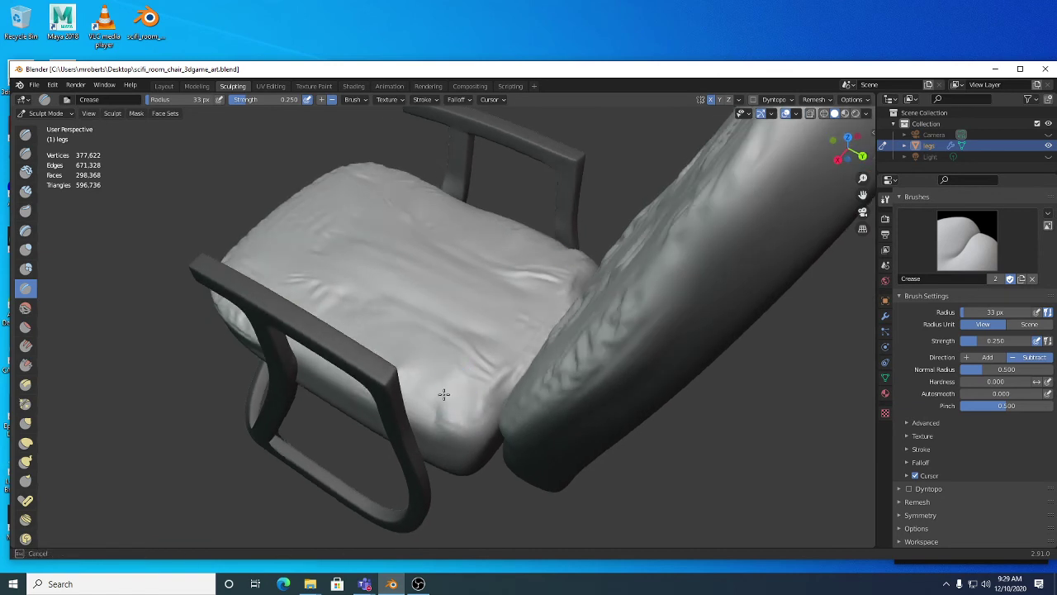
{"action": "middle_click_drag", "start_coordinate": [469, 422], "coordinate": [418, 401]}
Carve more creases along the sides and middle of the seat cushion, staying with the Crease brush.
{"action": "left_click", "coordinate": [26, 308]}
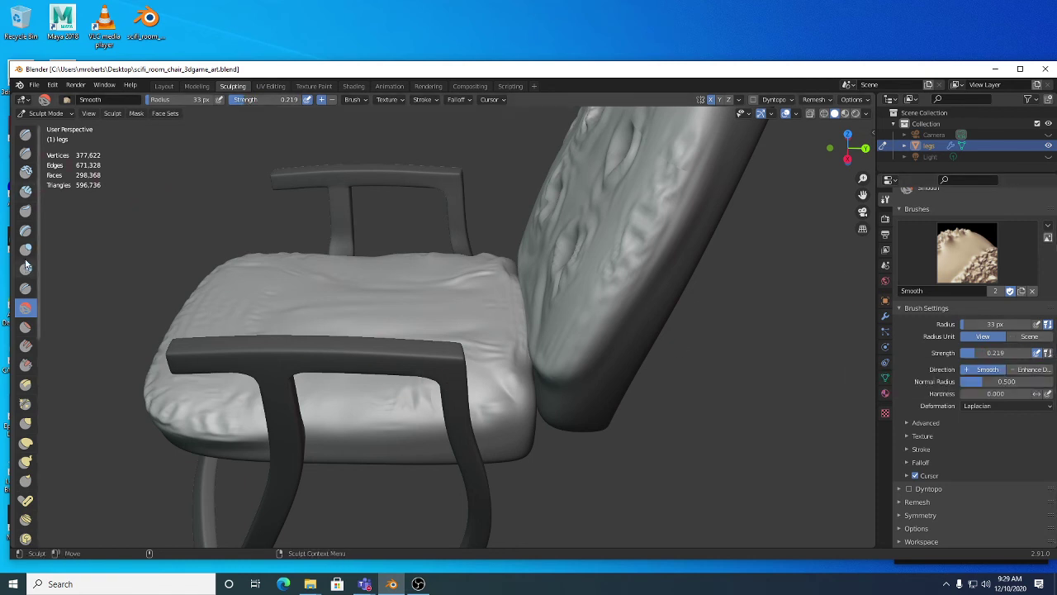
{"action": "left_click", "coordinate": [25, 287]}
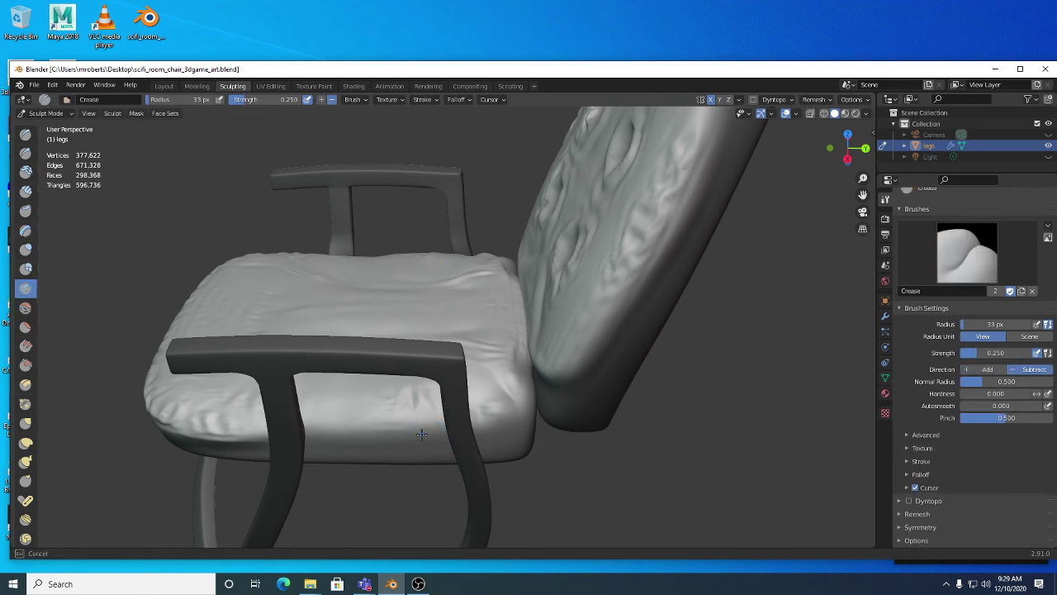
{"action": "mouse_move", "coordinate": [357, 396]}
{"action": "left_mouse_down"}
{"action": "mouse_move", "coordinate": [348, 437]}
{"action": "mouse_move", "coordinate": [373, 405]}
{"action": "mouse_move", "coordinate": [407, 448]}
{"action": "mouse_move", "coordinate": [377, 408]}
{"action": "mouse_move", "coordinate": [336, 409]}
{"action": "mouse_move", "coordinate": [383, 425]}
{"action": "left_mouse_up"}
{"action": "mouse_move", "coordinate": [383, 425]}
{"action": "middle_mouse_down"}
{"action": "mouse_move", "coordinate": [402, 424]}
{"action": "mouse_move", "coordinate": [392, 408]}
{"action": "mouse_move", "coordinate": [405, 350]}
{"action": "middle_mouse_up"}
{"action": "left_click_drag", "start_coordinate": [413, 279], "coordinate": [453, 366]}
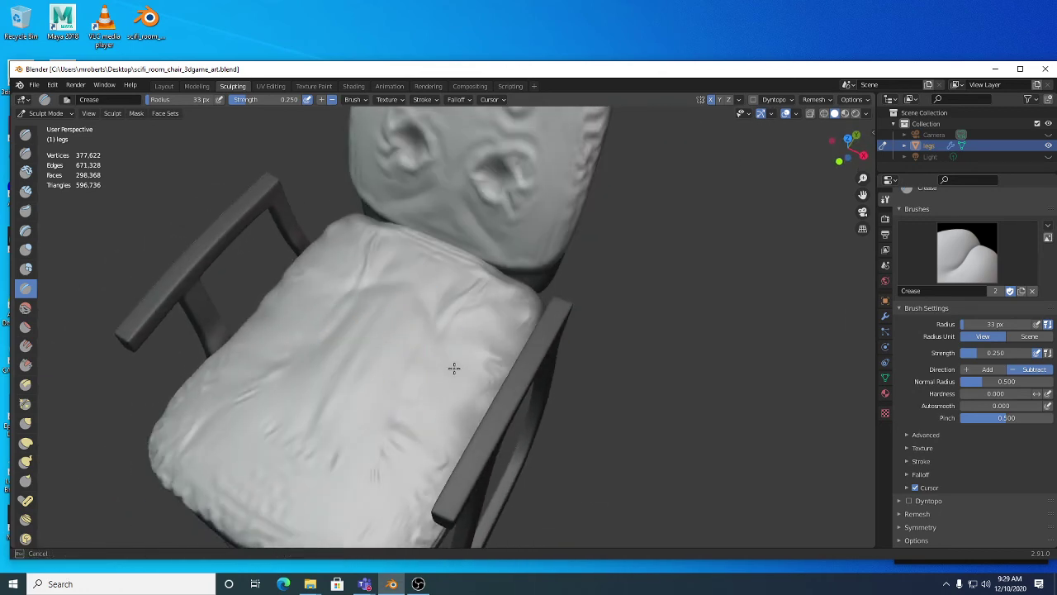
{"action": "mouse_move", "coordinate": [434, 425]}
{"action": "left_mouse_down"}
{"action": "mouse_move", "coordinate": [406, 383]}
{"action": "mouse_move", "coordinate": [385, 425]}
{"action": "left_mouse_up"}
{"action": "mouse_move", "coordinate": [385, 425]}
{"action": "middle_mouse_down"}
{"action": "mouse_move", "coordinate": [411, 375]}
{"action": "mouse_move", "coordinate": [396, 449]}
{"action": "mouse_move", "coordinate": [411, 433]}
{"action": "middle_mouse_up"}
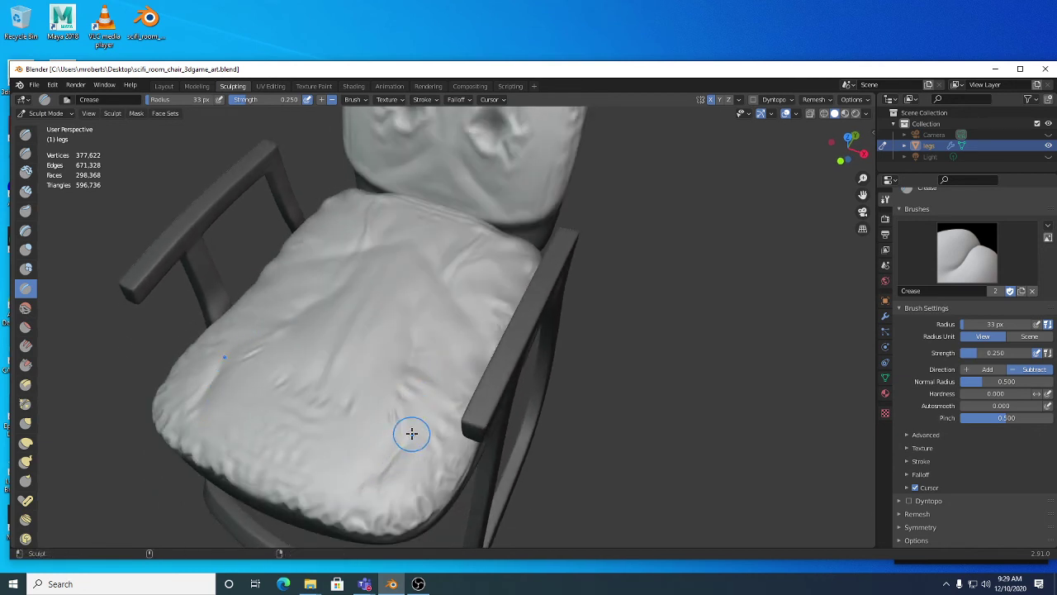
Crease short lengthwise folds into the front of the seat cushion.
{"action": "left_click_drag", "start_coordinate": [326, 457], "coordinate": [328, 486]}
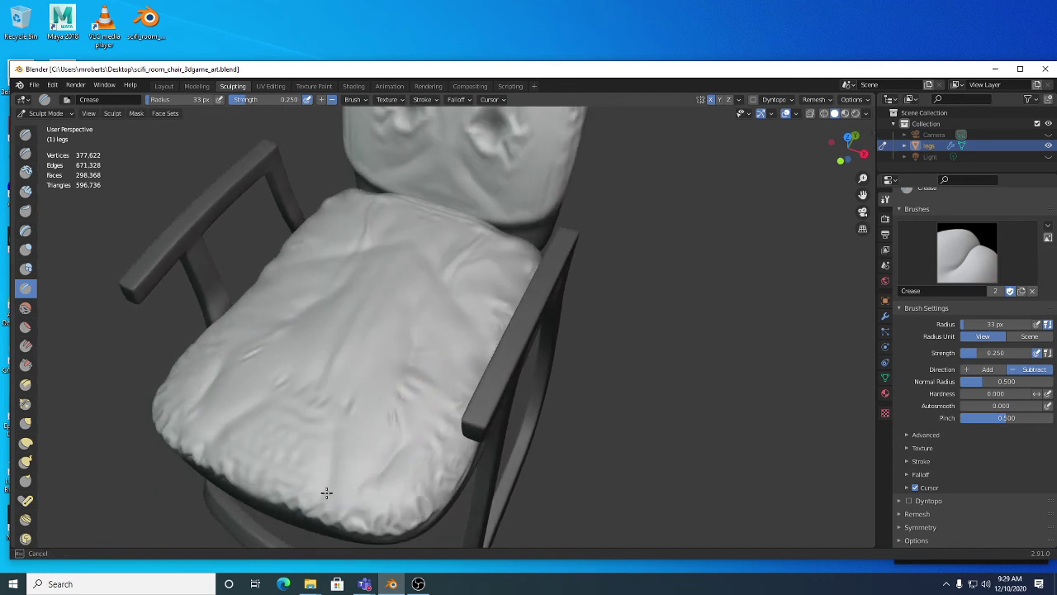
{"action": "left_click_drag", "start_coordinate": [343, 448], "coordinate": [338, 501]}
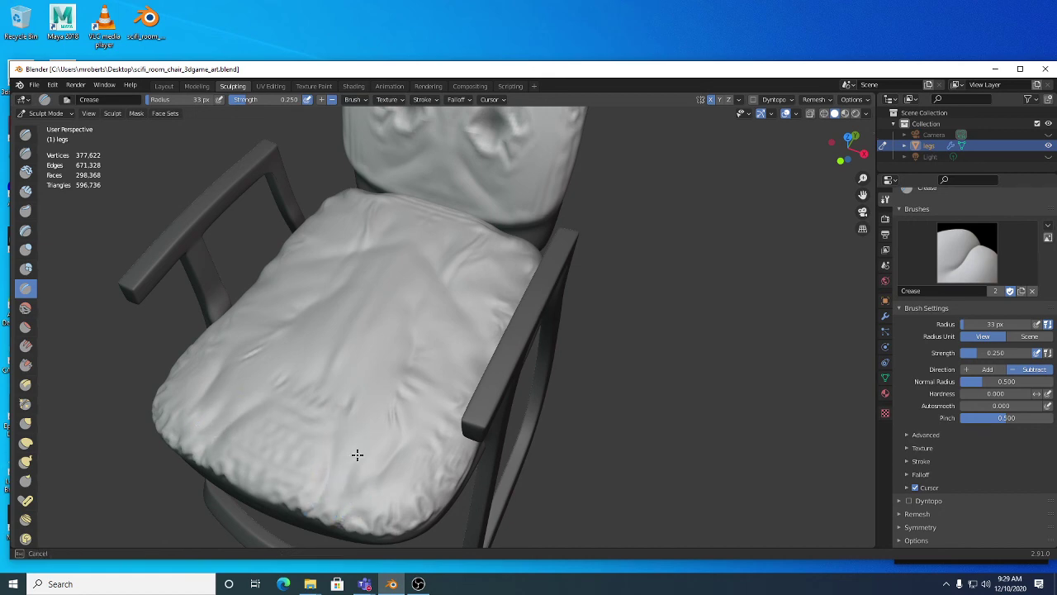
{"action": "left_click_drag", "start_coordinate": [412, 441], "coordinate": [413, 446]}
Crease the backrest's upper edge and the area around its upper buttons.
{"action": "mouse_move", "coordinate": [413, 446]}
{"action": "middle_mouse_down"}
{"action": "mouse_move", "coordinate": [427, 515]}
{"action": "mouse_move", "coordinate": [455, 349]}
{"action": "mouse_move", "coordinate": [481, 361]}
{"action": "mouse_move", "coordinate": [506, 244]}
{"action": "mouse_move", "coordinate": [531, 292]}
{"action": "mouse_move", "coordinate": [494, 191]}
{"action": "mouse_move", "coordinate": [525, 191]}
{"action": "mouse_move", "coordinate": [527, 222]}
{"action": "middle_mouse_up"}
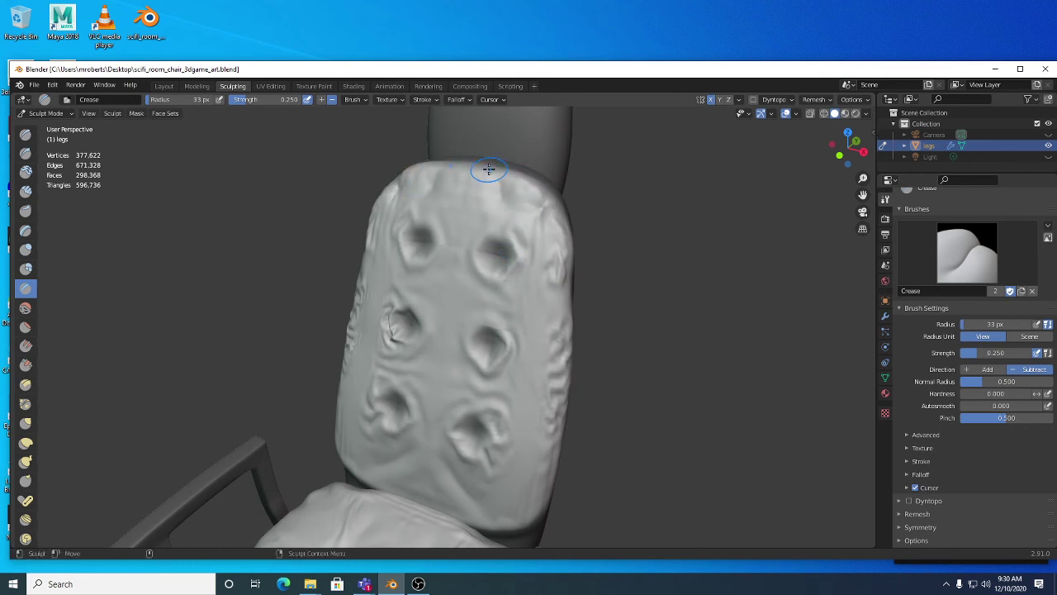
{"action": "mouse_move", "coordinate": [515, 276]}
{"action": "middle_mouse_down"}
{"action": "mouse_move", "coordinate": [531, 319]}
{"action": "mouse_move", "coordinate": [535, 289]}
{"action": "mouse_move", "coordinate": [504, 189]}
{"action": "mouse_move", "coordinate": [541, 239]}
{"action": "mouse_move", "coordinate": [508, 263]}
{"action": "mouse_move", "coordinate": [420, 278]}
{"action": "mouse_move", "coordinate": [569, 294]}
{"action": "mouse_move", "coordinate": [522, 311]}
{"action": "mouse_move", "coordinate": [564, 289]}
{"action": "mouse_move", "coordinate": [609, 288]}
{"action": "mouse_move", "coordinate": [570, 264]}
{"action": "mouse_move", "coordinate": [540, 221]}
{"action": "mouse_move", "coordinate": [586, 250]}
{"action": "mouse_move", "coordinate": [570, 290]}
{"action": "middle_mouse_up"}
{"action": "scroll", "coordinate": [538, 252], "scroll_direction": "down", "scroll_amount": 8}
{"action": "scroll", "coordinate": [466, 291], "scroll_direction": "up", "scroll_amount": 3}
{"action": "scroll", "coordinate": [539, 222], "scroll_direction": "up", "scroll_amount": 2}
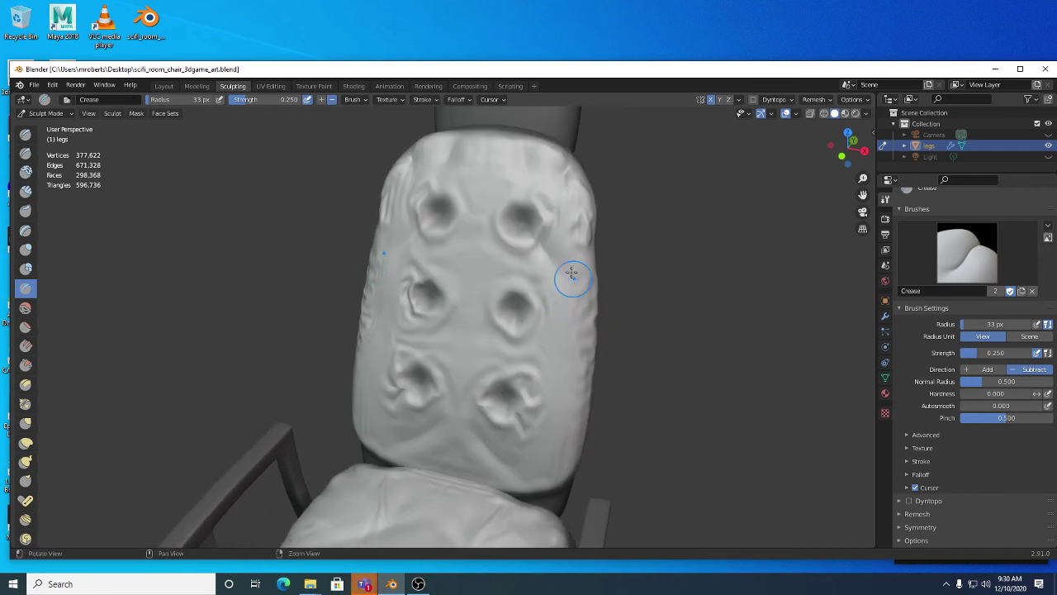
Clear the existing mask and paint a new one over the six button dimples in the backrest with the Mask brush.
{"action": "left_click", "coordinate": [137, 113]}
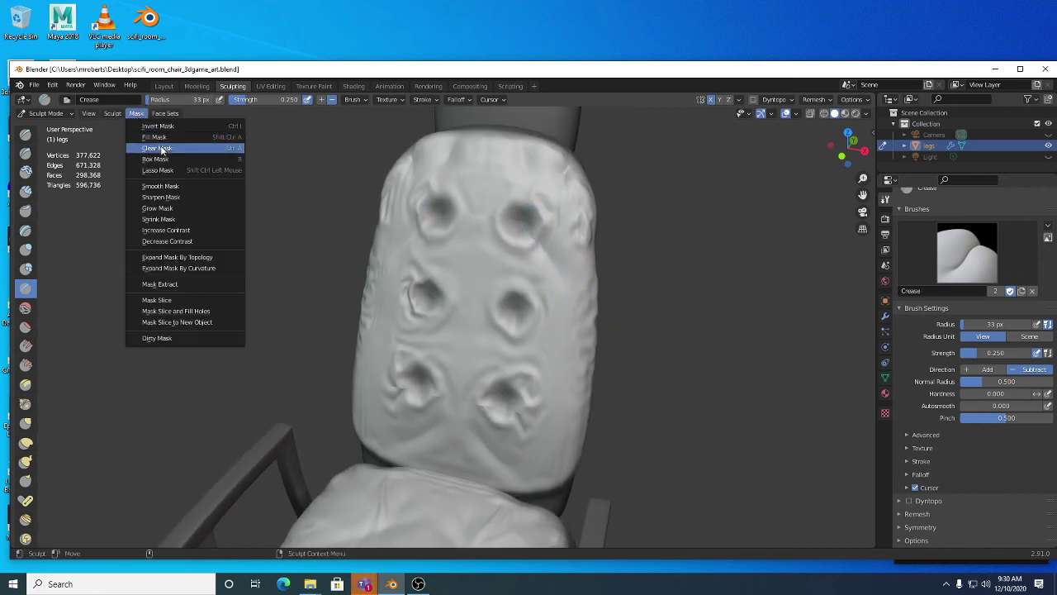
{"action": "left_click", "coordinate": [157, 148]}
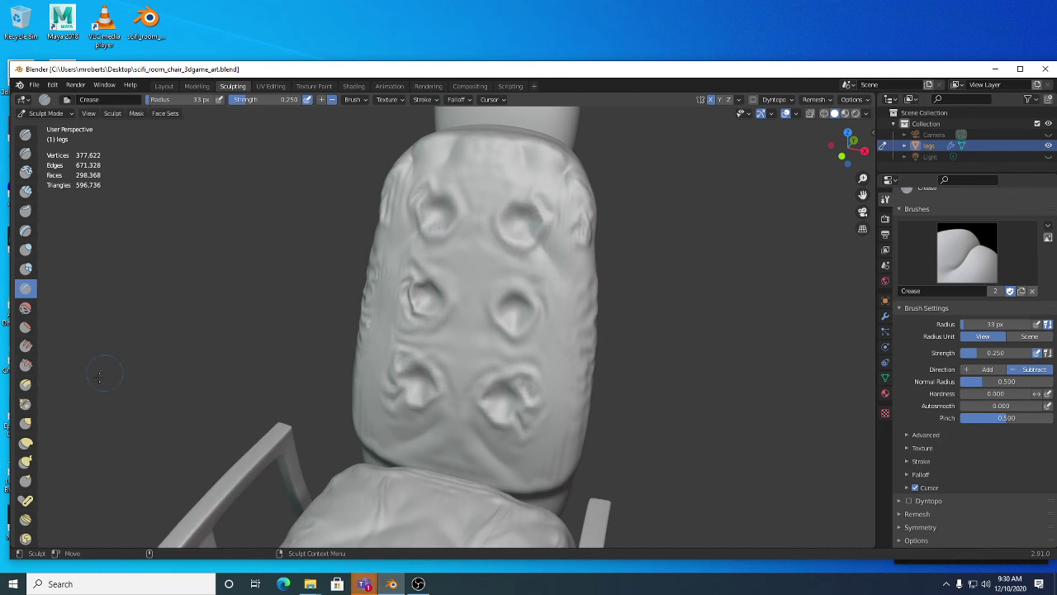
{"action": "scroll", "coordinate": [29, 429], "scroll_direction": "down", "scroll_amount": 5}
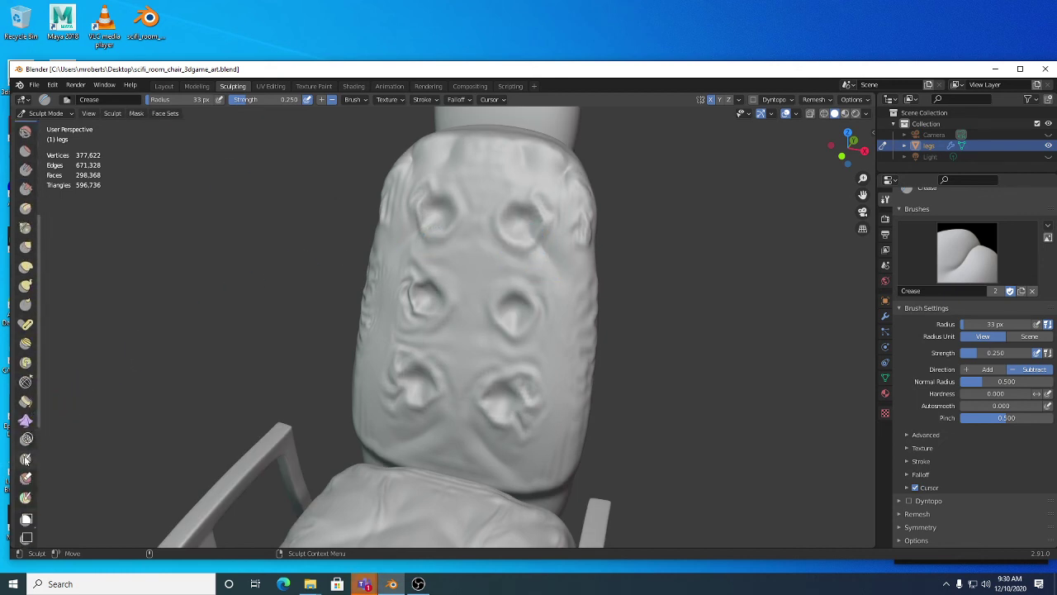
{"action": "left_click", "coordinate": [24, 459]}
{"action": "left_click_drag", "start_coordinate": [518, 223], "coordinate": [519, 219]}
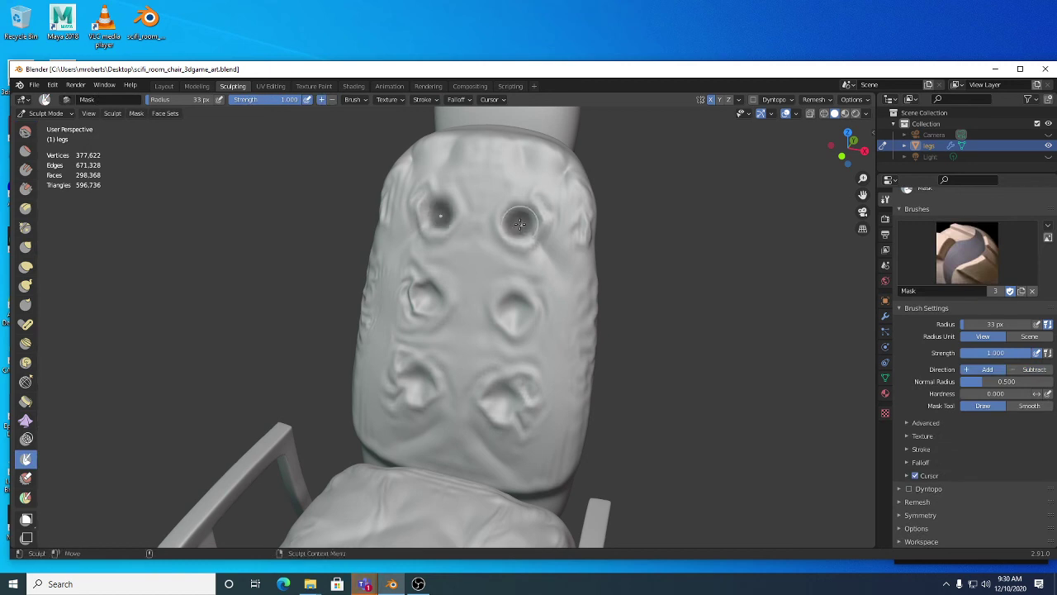
{"action": "left_click_drag", "start_coordinate": [514, 310], "coordinate": [513, 312]}
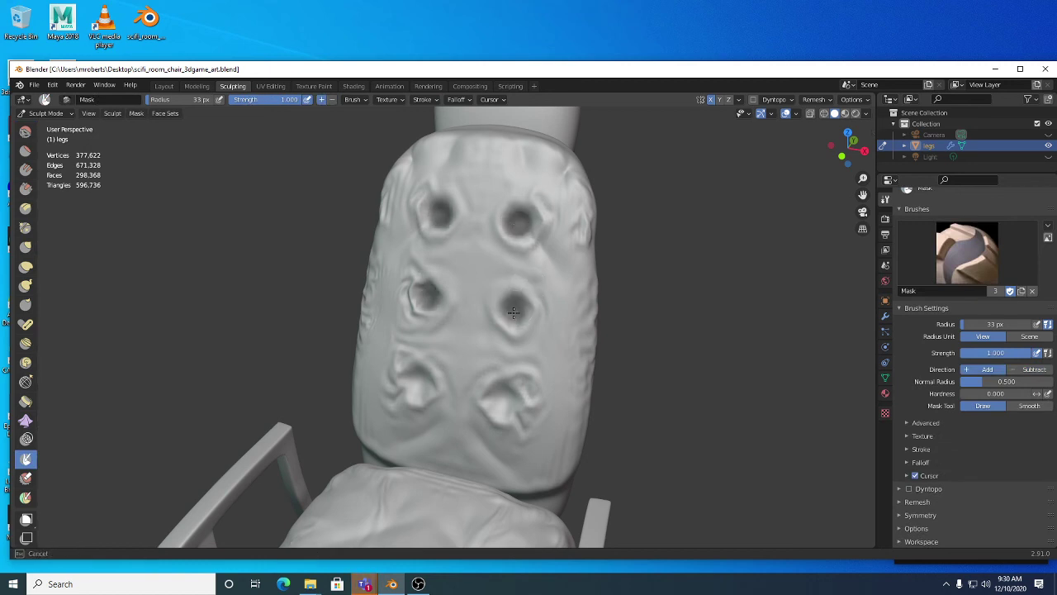
{"action": "left_click_drag", "start_coordinate": [506, 399], "coordinate": [503, 401]}
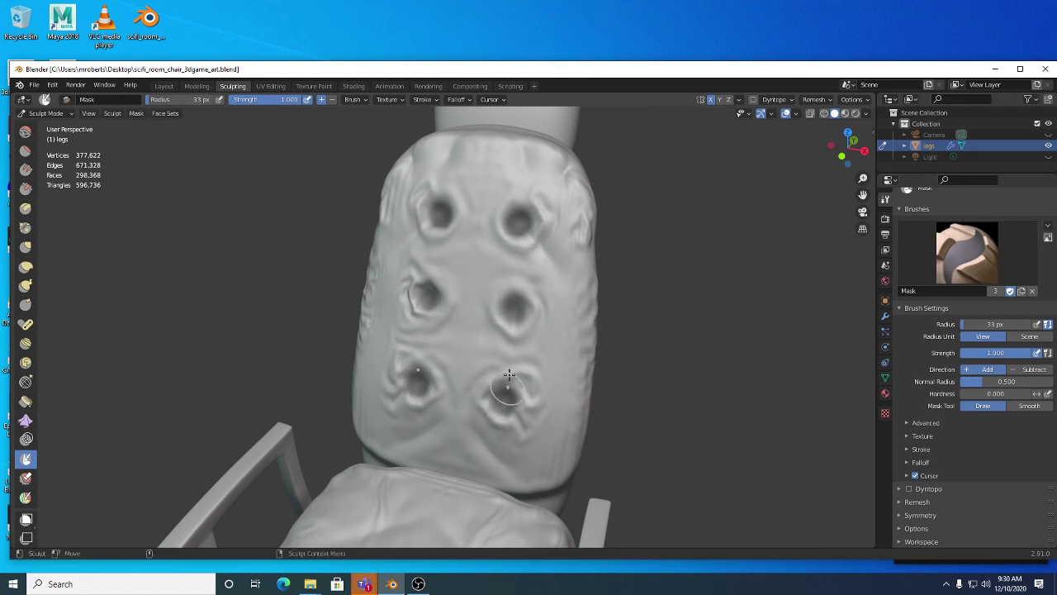
{"action": "left_click_drag", "start_coordinate": [511, 319], "coordinate": [513, 319]}
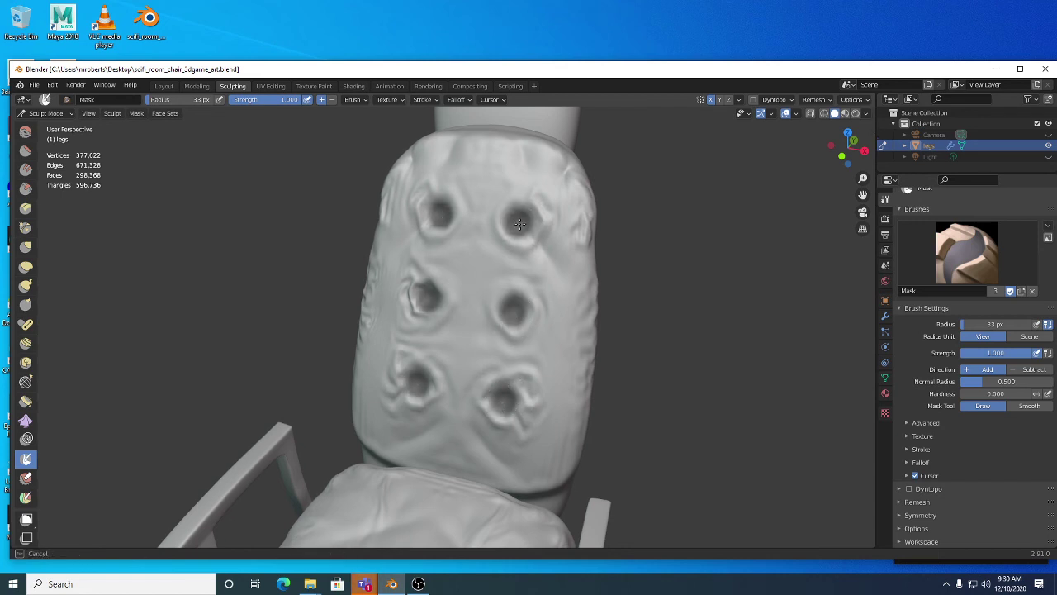
{"action": "left_click_drag", "start_coordinate": [506, 397], "coordinate": [497, 401]}
Invert the mask so only the button spots can be edited, and activate the Mesh Filter tool.
{"action": "left_click", "coordinate": [138, 114]}
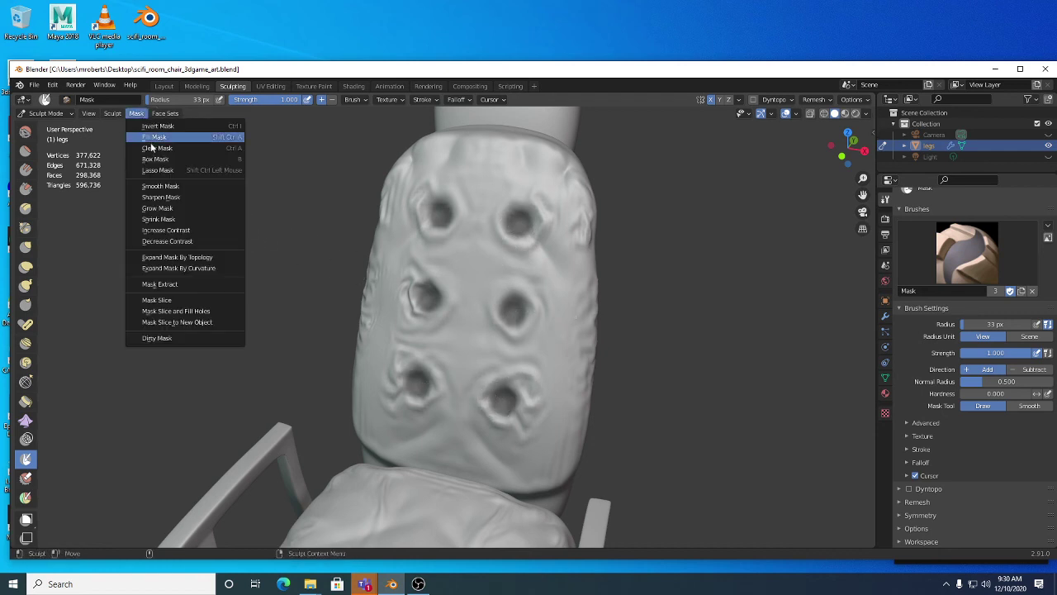
{"action": "left_click", "coordinate": [156, 127]}
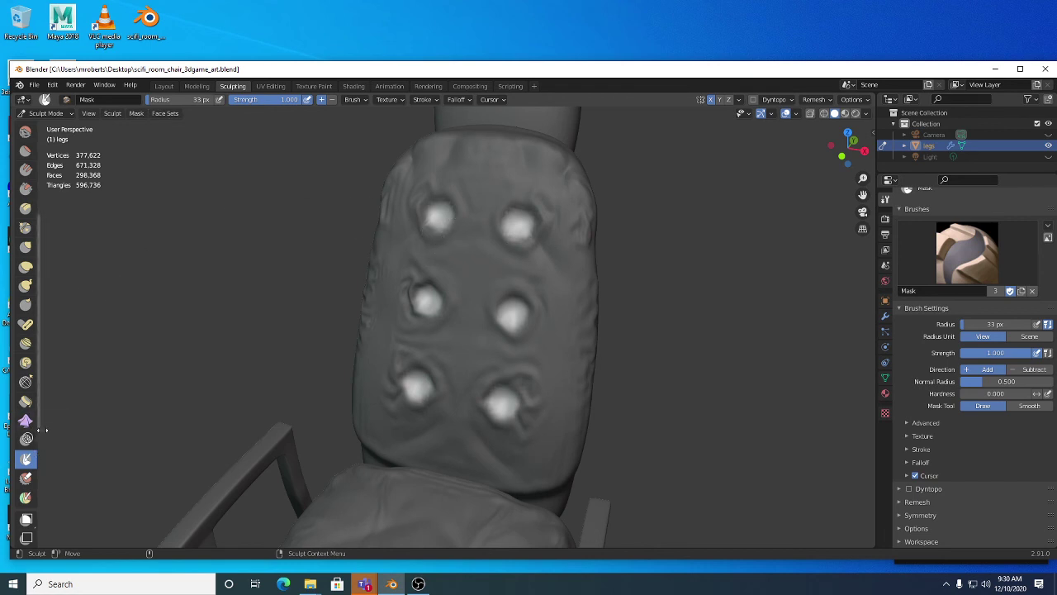
{"action": "scroll", "coordinate": [45, 437], "scroll_direction": "down", "scroll_amount": 4}
{"action": "scroll", "coordinate": [31, 479], "scroll_direction": "down", "scroll_amount": 4}
{"action": "left_click", "coordinate": [27, 486]}
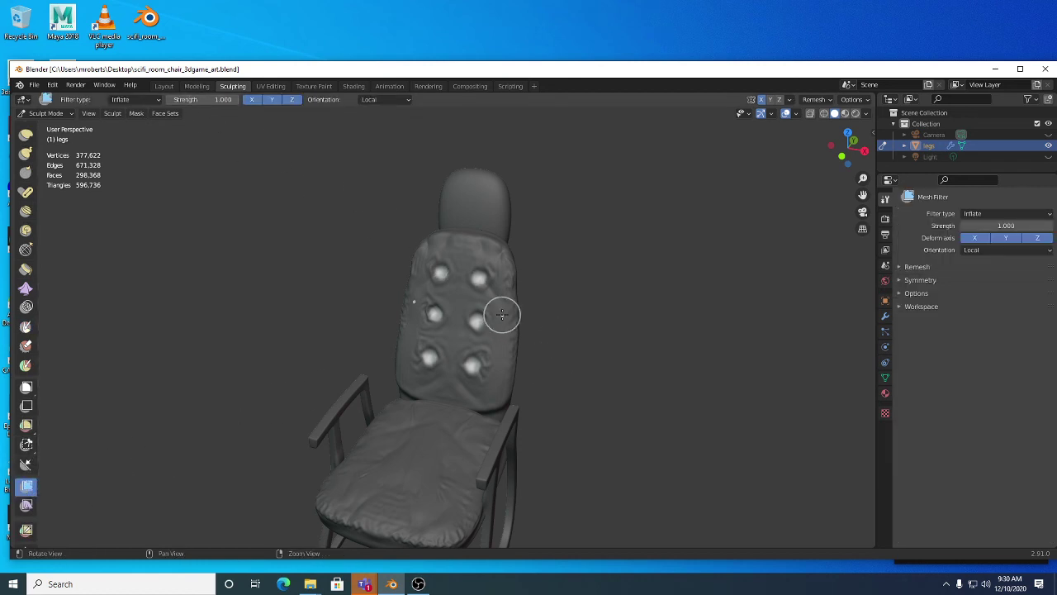
Apply the Mesh Filter to the unmasked button spots with the filter type set to Inflate.
{"action": "scroll", "coordinate": [496, 314], "scroll_direction": "up", "scroll_amount": 8}
{"action": "scroll", "coordinate": [580, 402], "scroll_direction": "down", "scroll_amount": 4}
{"action": "left_click_drag", "start_coordinate": [570, 325], "coordinate": [647, 315]}
{"action": "scroll", "coordinate": [647, 314], "scroll_direction": "down", "scroll_amount": 4}
{"action": "middle_click_drag", "start_coordinate": [647, 315], "coordinate": [536, 301]}
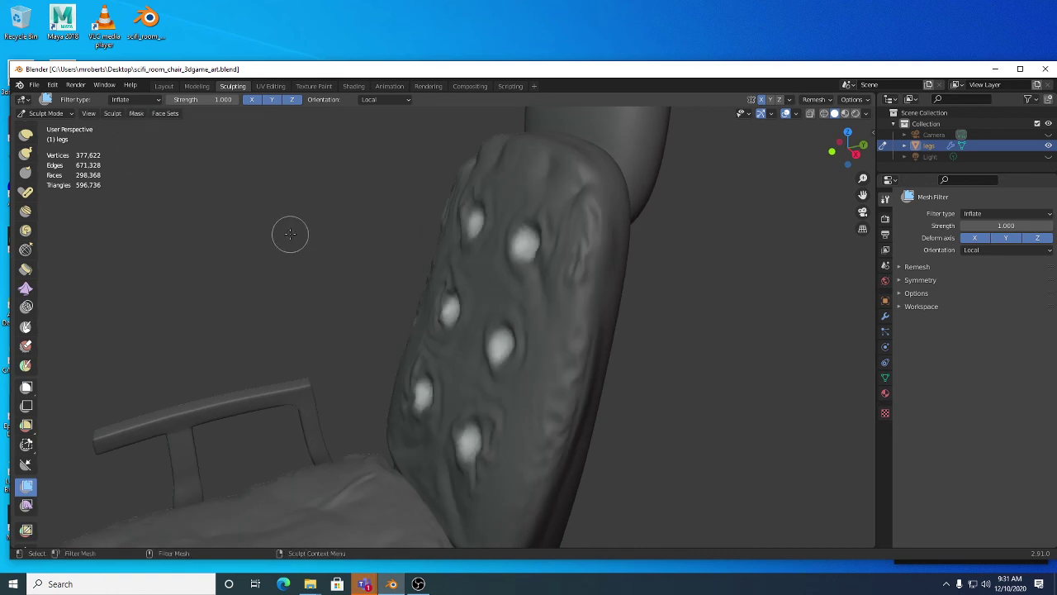
{"action": "left_click", "coordinate": [149, 100]}
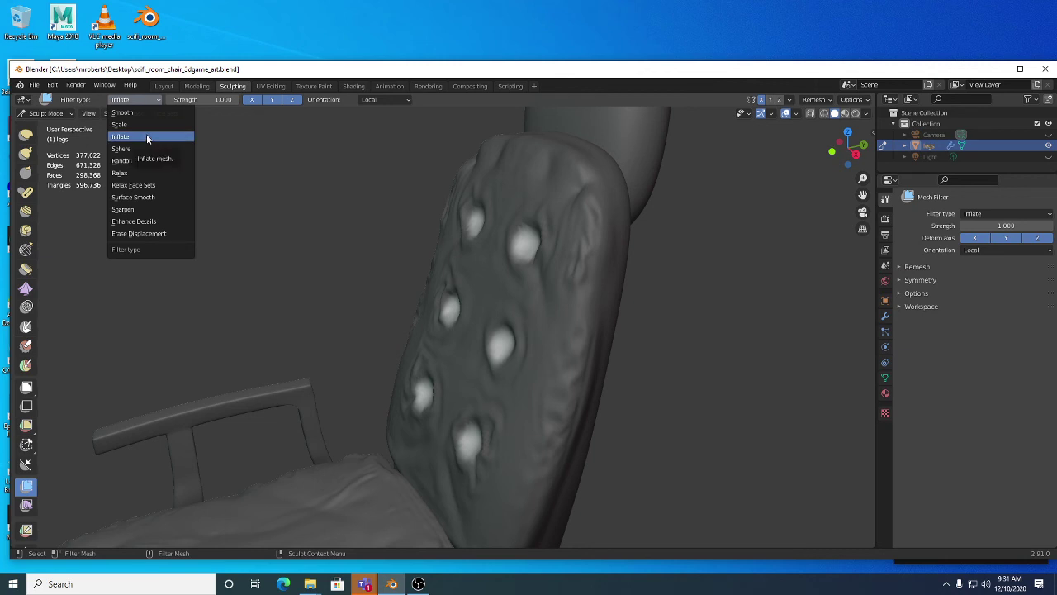
{"action": "left_click", "coordinate": [146, 134]}
{"action": "middle_click_drag", "start_coordinate": [262, 328], "coordinate": [10, 407]}
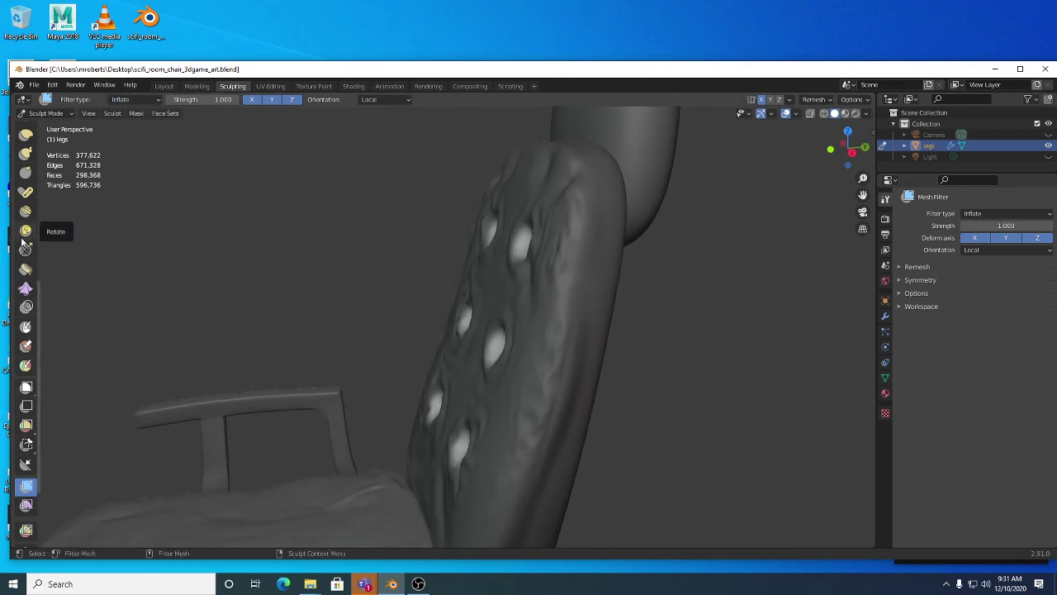
Switch to the Grab brush and enlarge its radius to 444 px.
{"action": "left_click", "coordinate": [26, 136]}
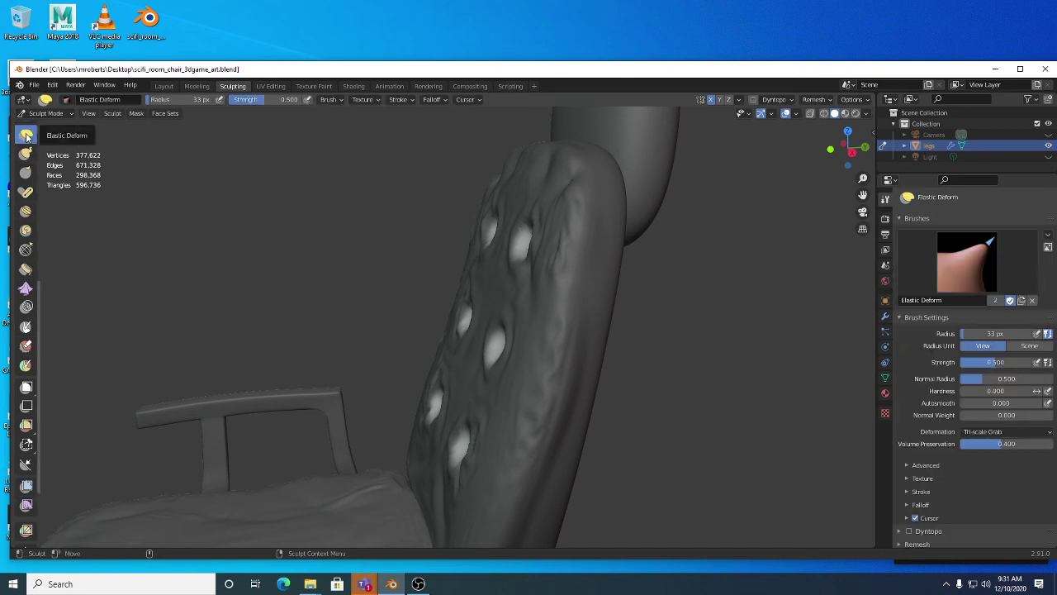
{"action": "scroll", "coordinate": [28, 170], "scroll_direction": "up", "scroll_amount": 3}
{"action": "left_click", "coordinate": [26, 180]}
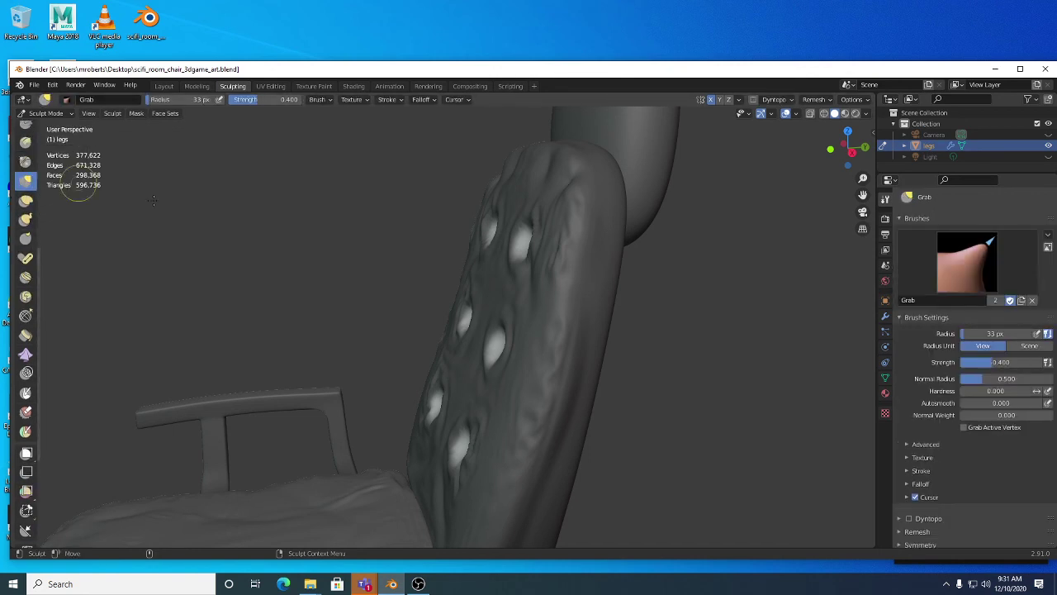
{"action": "middle_click_drag", "start_coordinate": [331, 256], "coordinate": [366, 248]}
{"action": "key", "text": "f"}
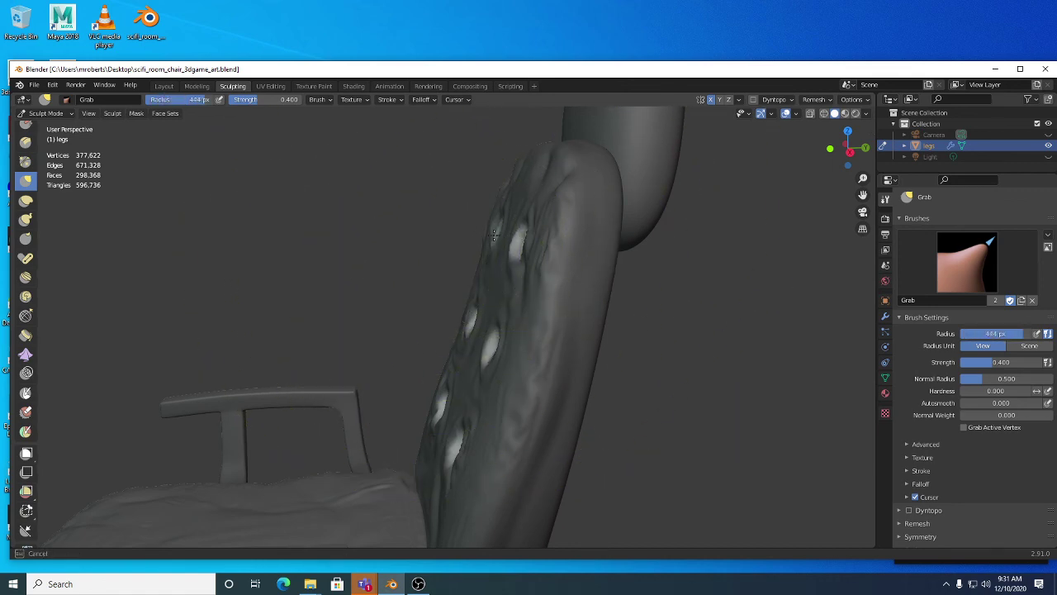
{"action": "left_click", "coordinate": [484, 289]}
Pull the unmasked button spots outward from the backrest with the Grab brush.
{"action": "middle_click_drag", "start_coordinate": [484, 289], "coordinate": [479, 388]}
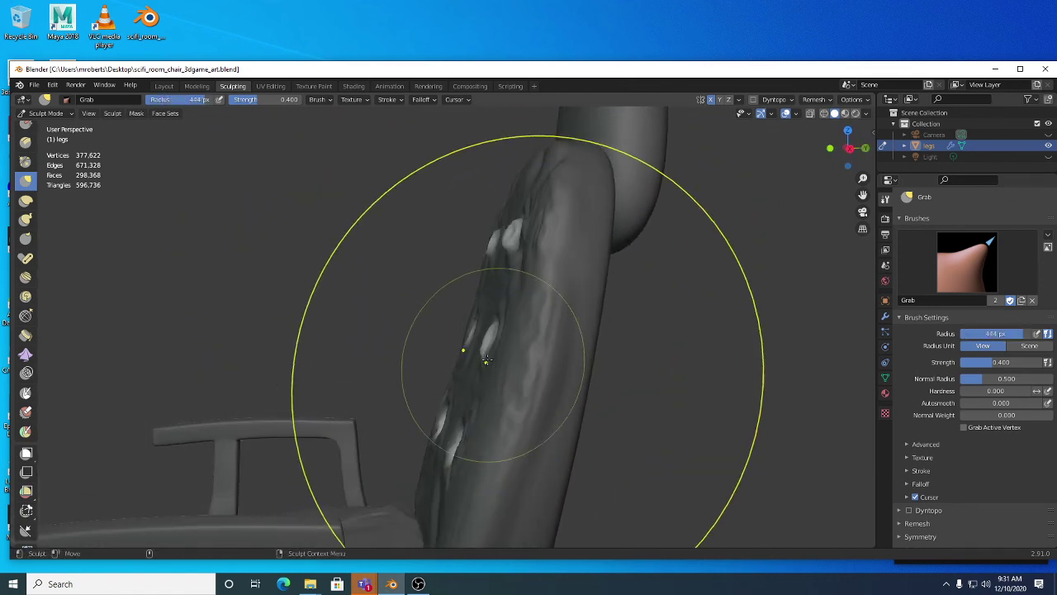
{"action": "middle_click_drag", "start_coordinate": [463, 350], "coordinate": [460, 437]}
{"action": "left_click_drag", "start_coordinate": [460, 437], "coordinate": [441, 443]}
{"action": "mouse_move", "coordinate": [441, 444]}
{"action": "middle_mouse_down"}
{"action": "mouse_move", "coordinate": [448, 389]}
{"action": "mouse_move", "coordinate": [377, 331]}
{"action": "mouse_move", "coordinate": [539, 386]}
{"action": "mouse_move", "coordinate": [484, 330]}
{"action": "mouse_move", "coordinate": [462, 372]}
{"action": "mouse_move", "coordinate": [488, 427]}
{"action": "mouse_move", "coordinate": [446, 494]}
{"action": "mouse_move", "coordinate": [432, 354]}
{"action": "mouse_move", "coordinate": [501, 352]}
{"action": "middle_mouse_up"}
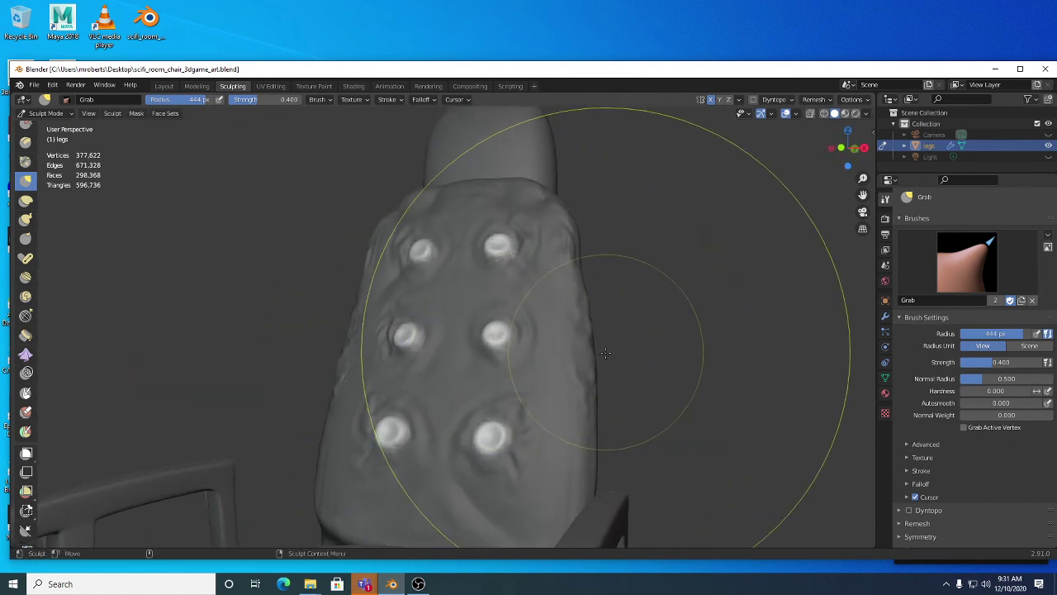
Clear the mask from the chair, check the finished buttons and cushions, and save the file.
{"action": "scroll", "coordinate": [642, 371], "scroll_direction": "down", "scroll_amount": 4}
{"action": "mouse_move", "coordinate": [642, 371]}
{"action": "middle_mouse_down"}
{"action": "mouse_move", "coordinate": [710, 314]}
{"action": "mouse_move", "coordinate": [540, 377]}
{"action": "mouse_move", "coordinate": [578, 378]}
{"action": "mouse_move", "coordinate": [548, 338]}
{"action": "middle_mouse_up"}
{"action": "scroll", "coordinate": [548, 339], "scroll_direction": "up", "scroll_amount": 4}
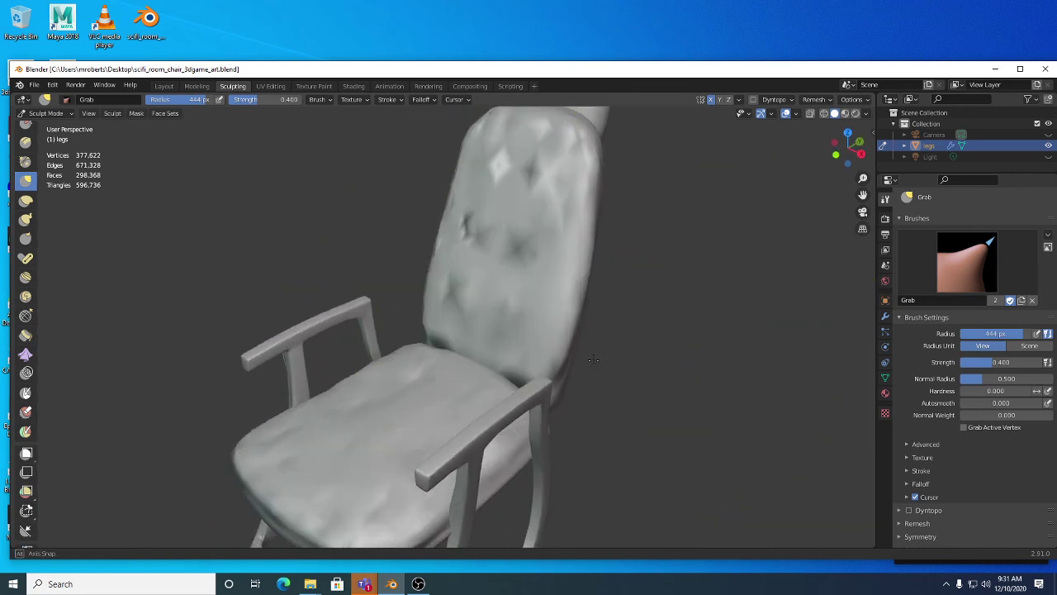
{"action": "scroll", "coordinate": [512, 355], "scroll_direction": "down", "scroll_amount": 3}
{"action": "middle_click_drag", "start_coordinate": [475, 378], "coordinate": [556, 380]}
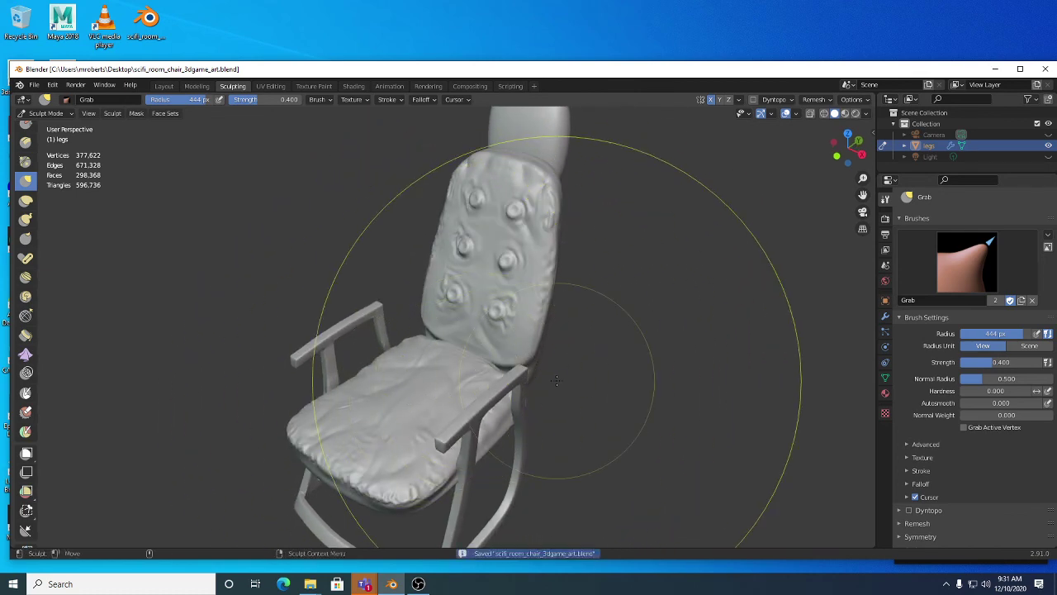
{"action": "left_click", "coordinate": [418, 584]}
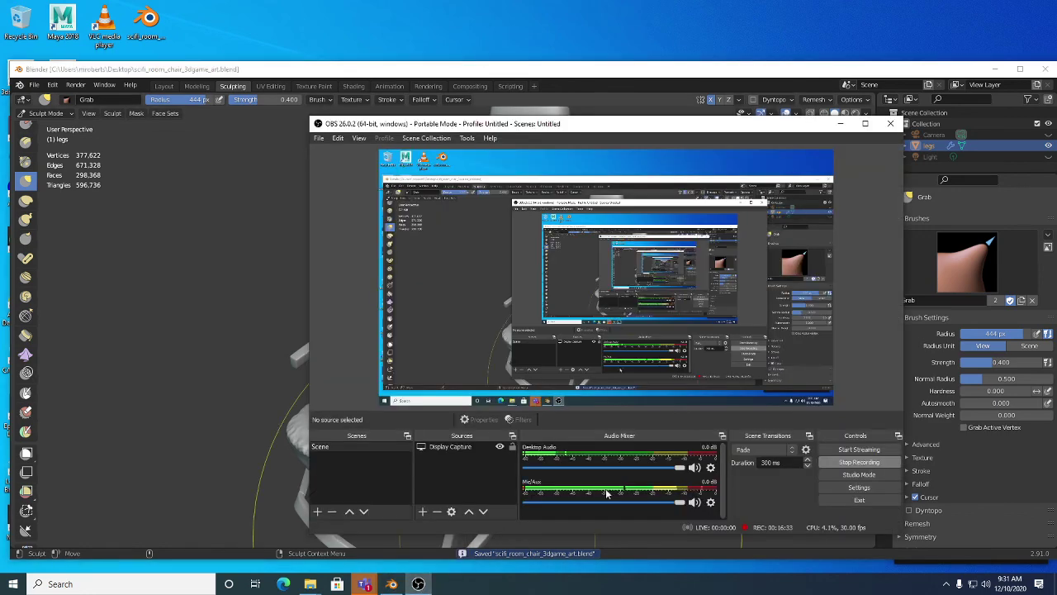